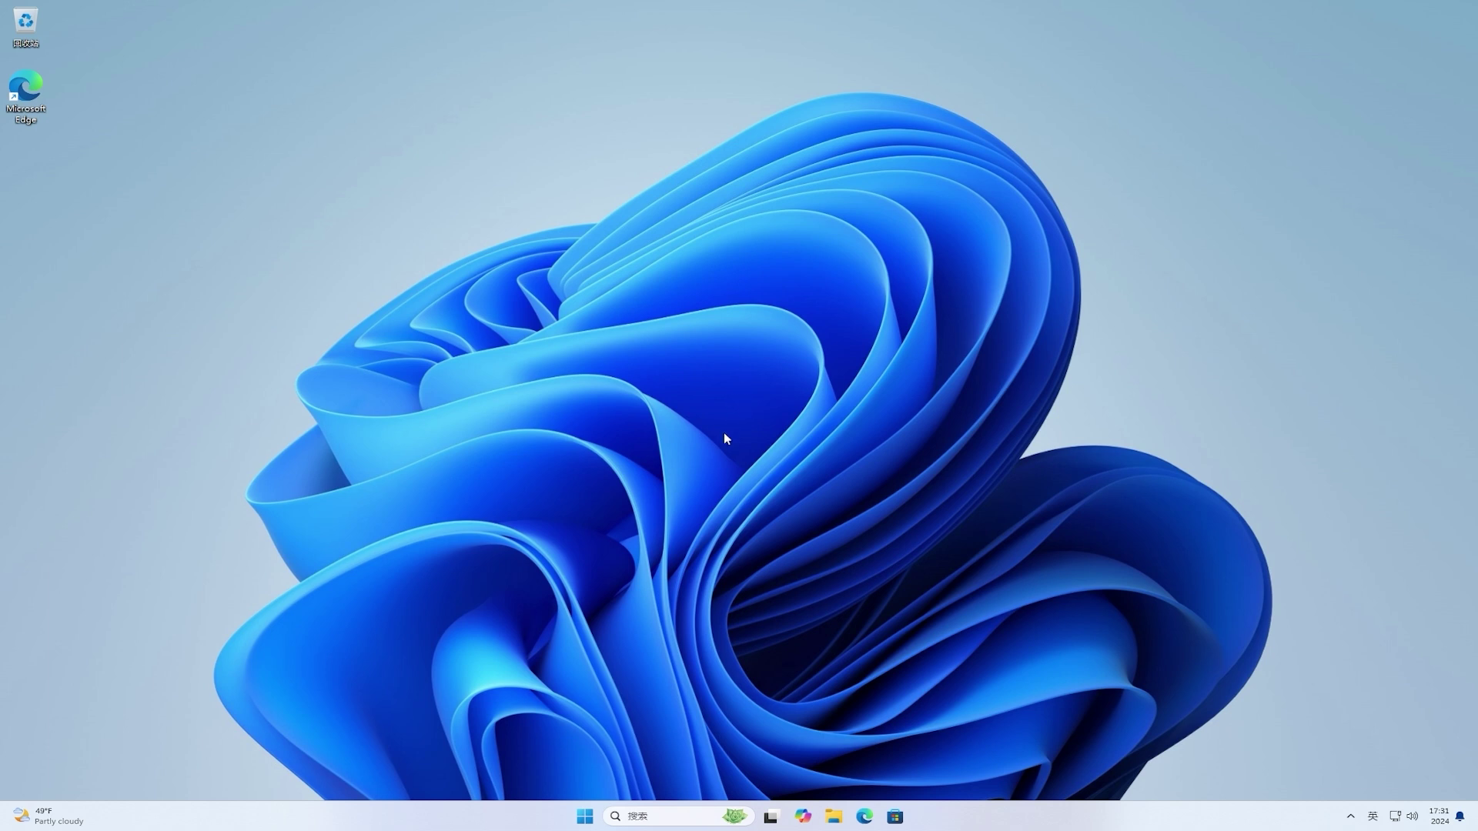
Step: Open Settings and run a Windows Update check, which reports the system is up to date
left_click(592, 817)
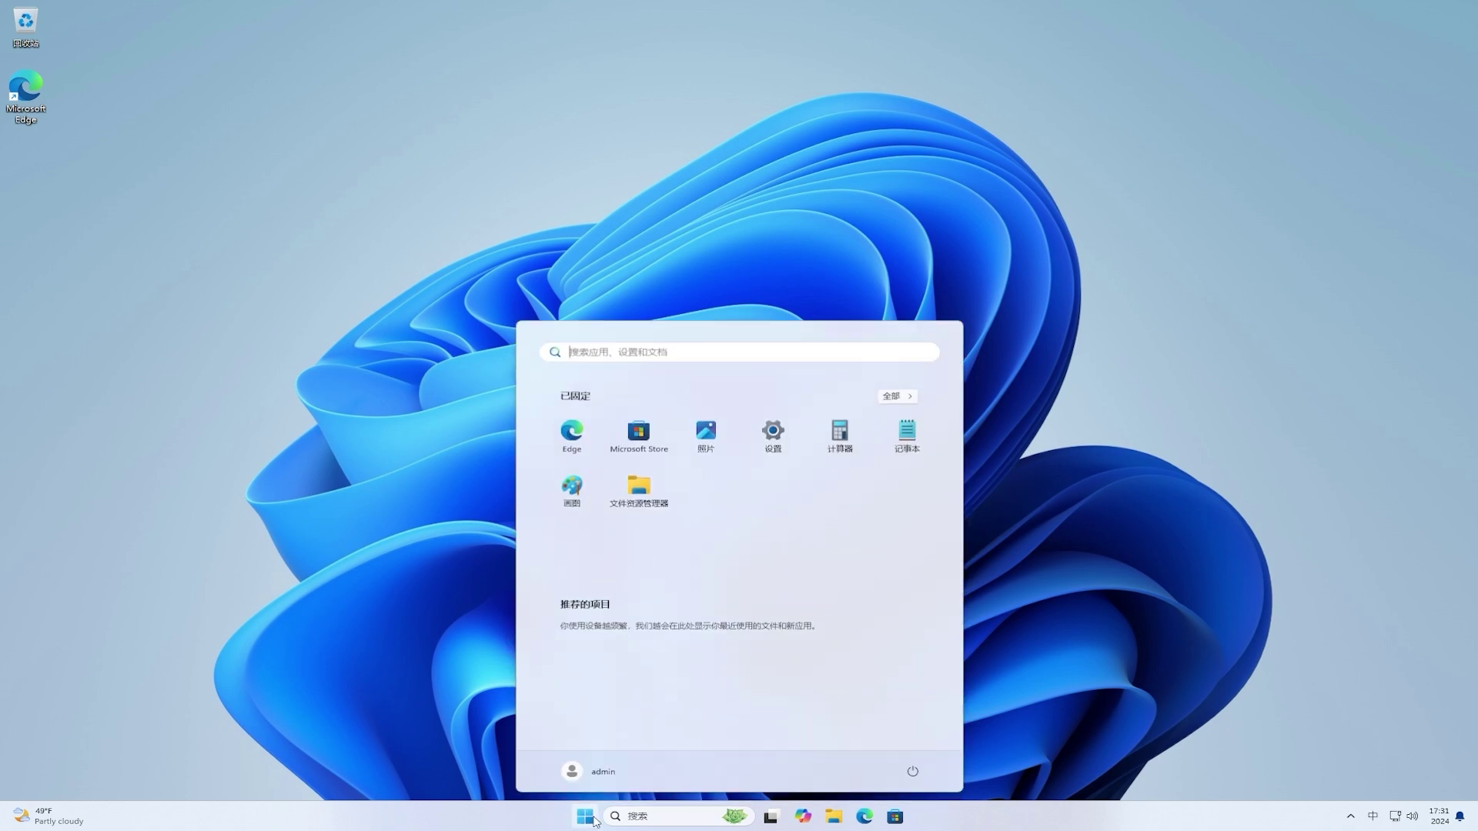
left_click(778, 435)
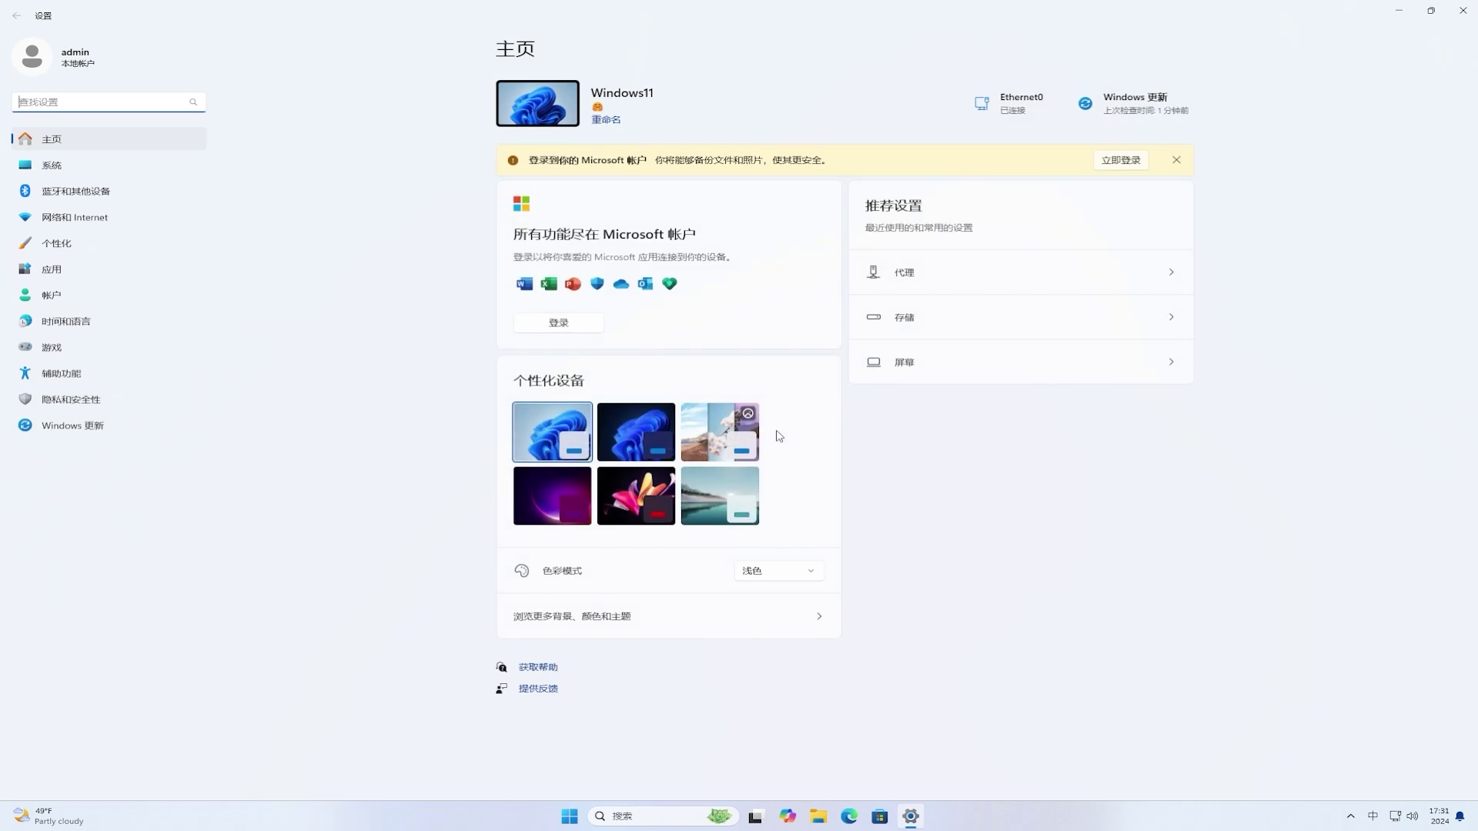
left_click(104, 434)
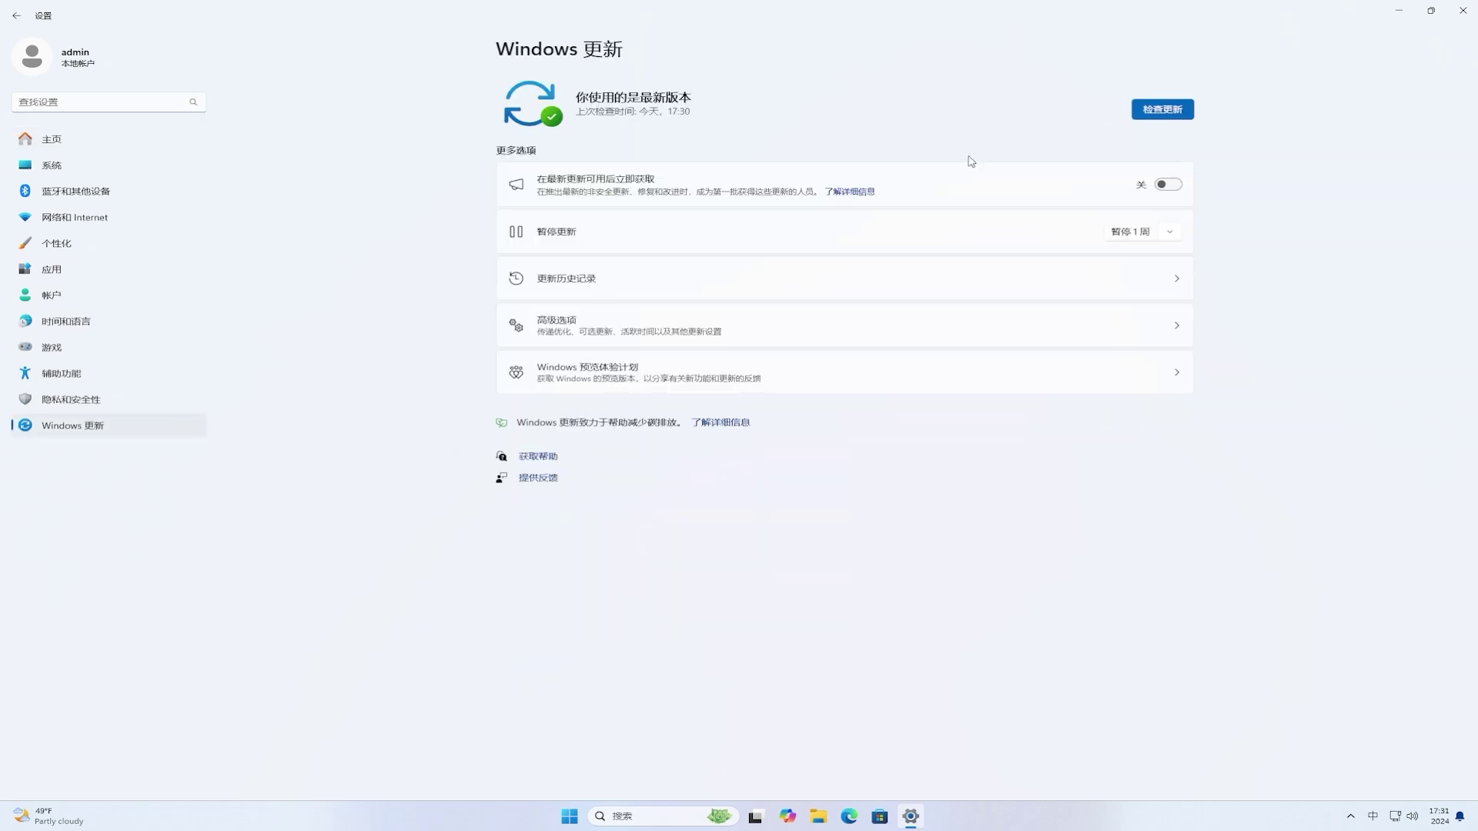
left_click(1147, 114)
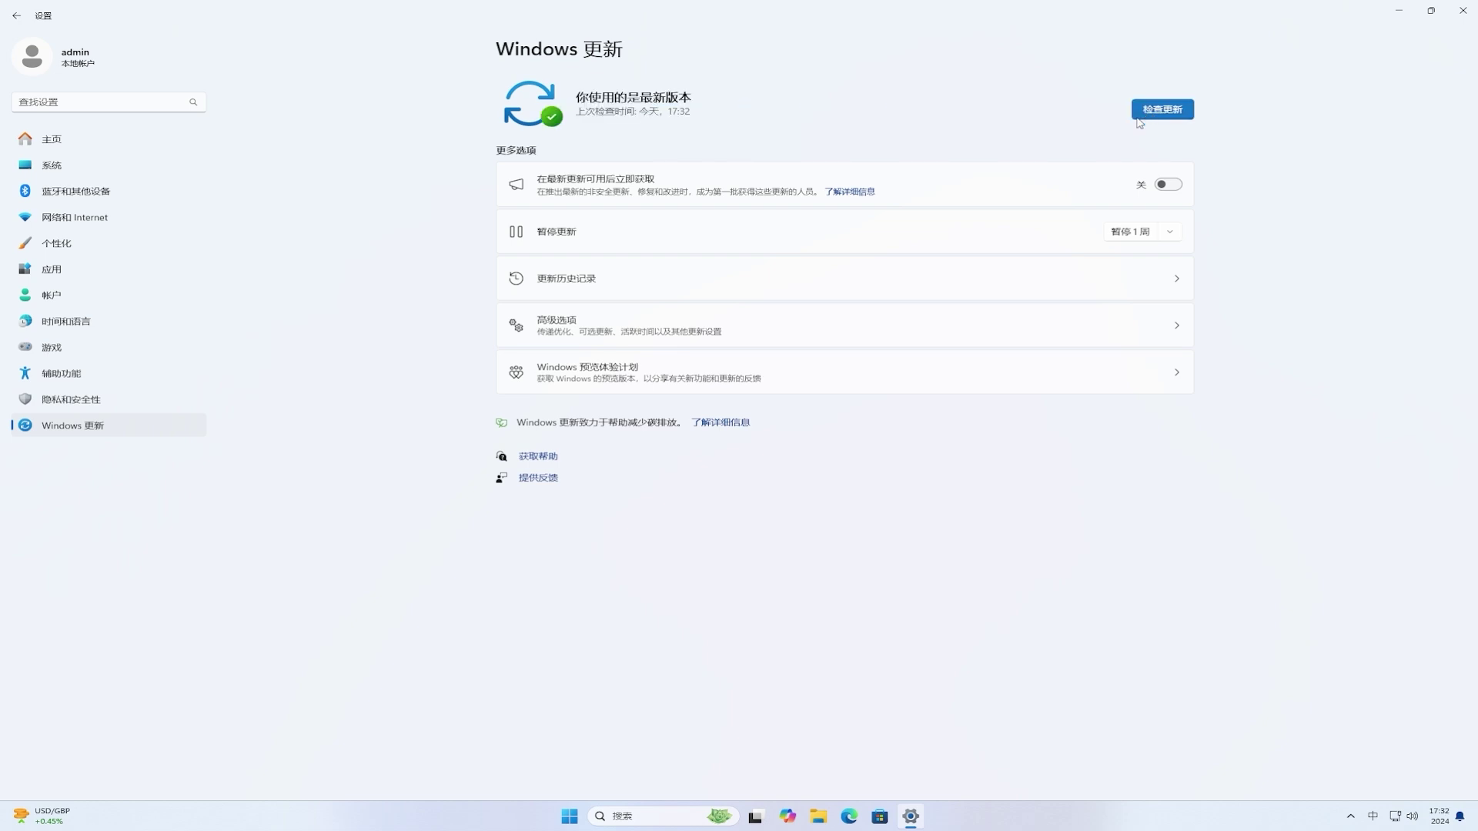
Step: From the Windows Insider Program page, switch optional diagnostic data on and return there to clear the warning
left_click(690, 370)
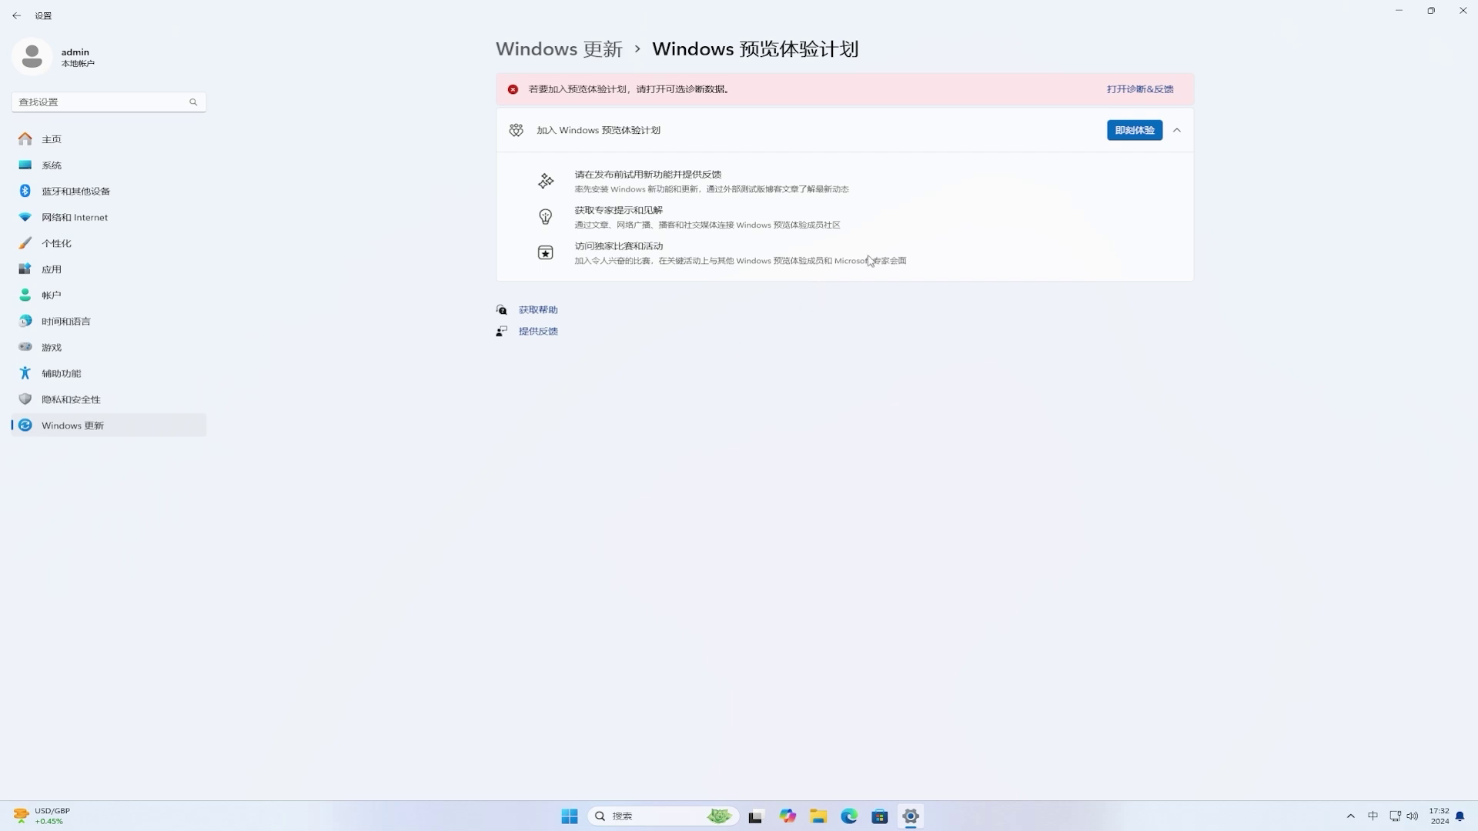
left_click(1127, 91)
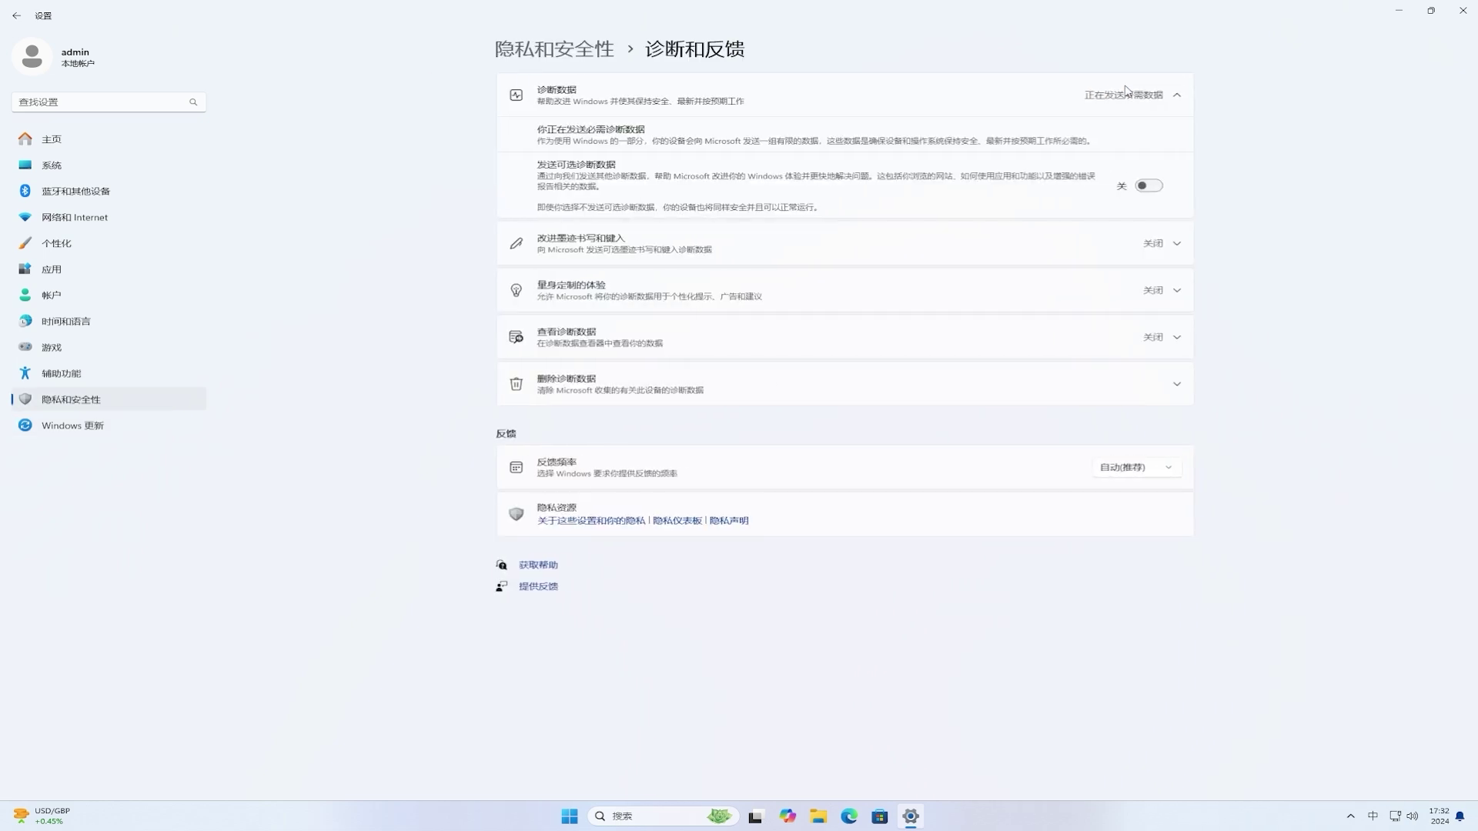
left_click(1151, 187)
left_click(16, 16)
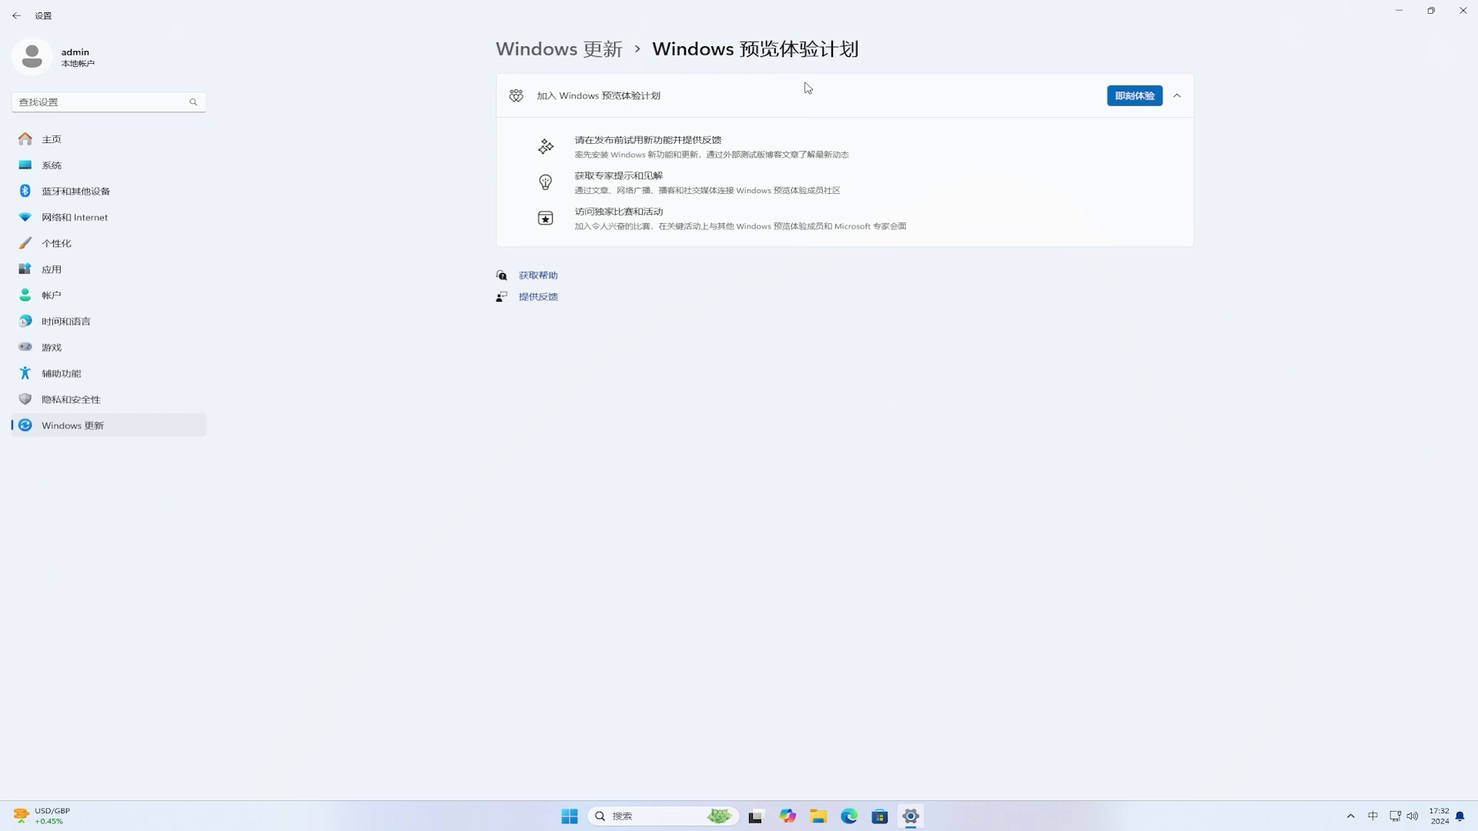
Step: Start joining the Insider Program and choose to link a personal Microsoft account
left_click(1130, 98)
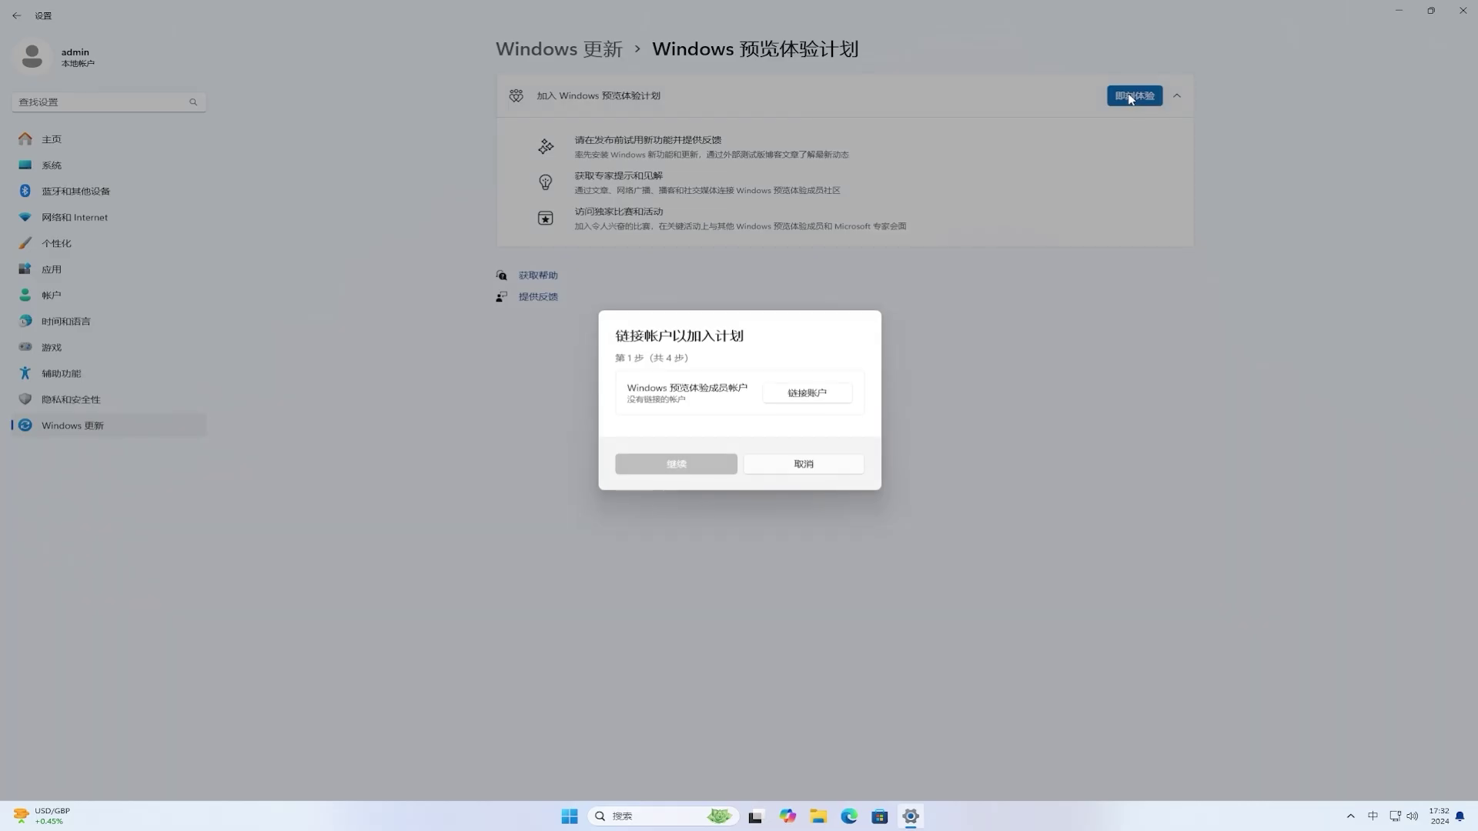
left_click(787, 393)
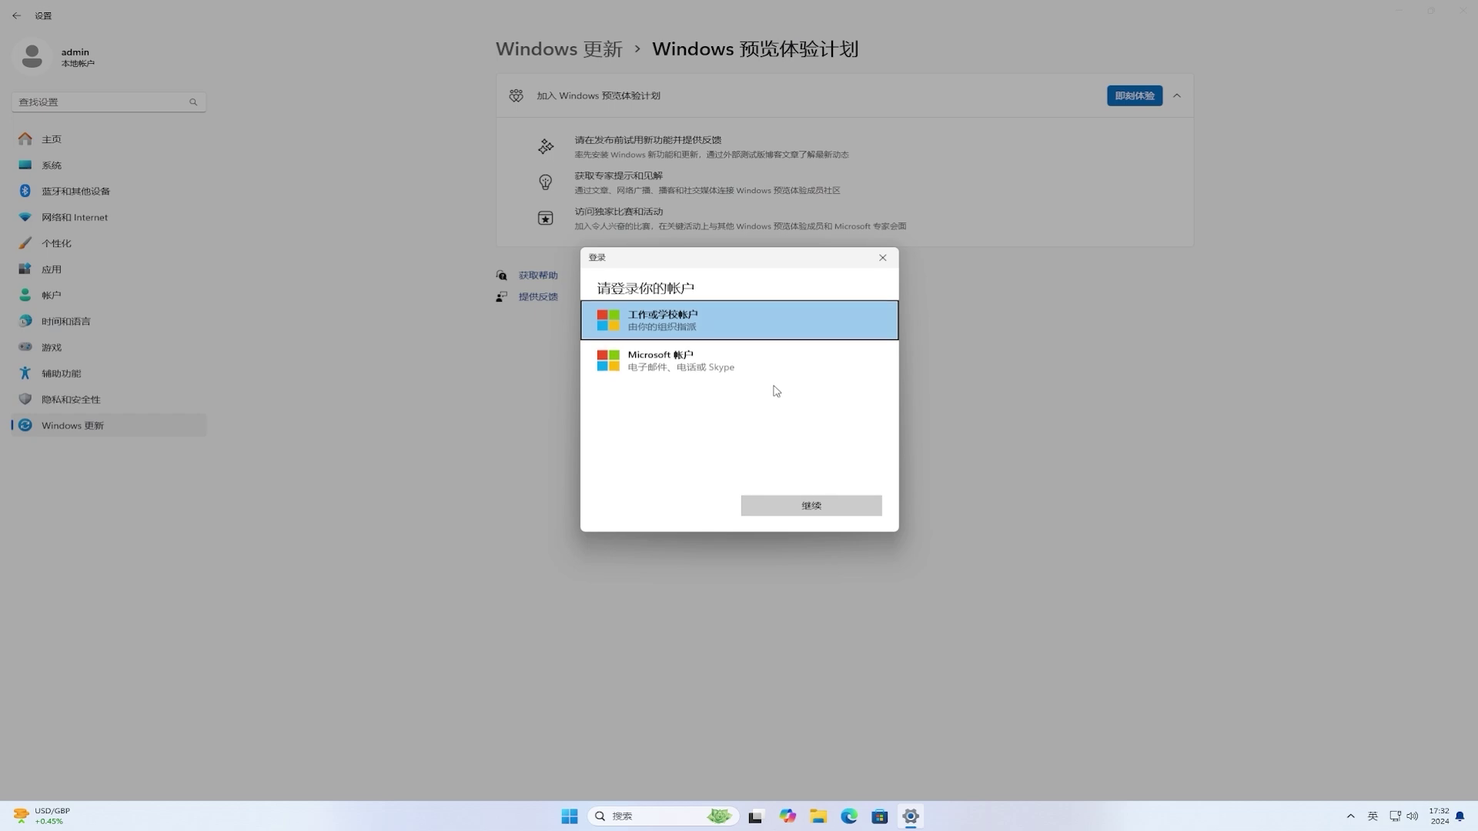
left_click(673, 371)
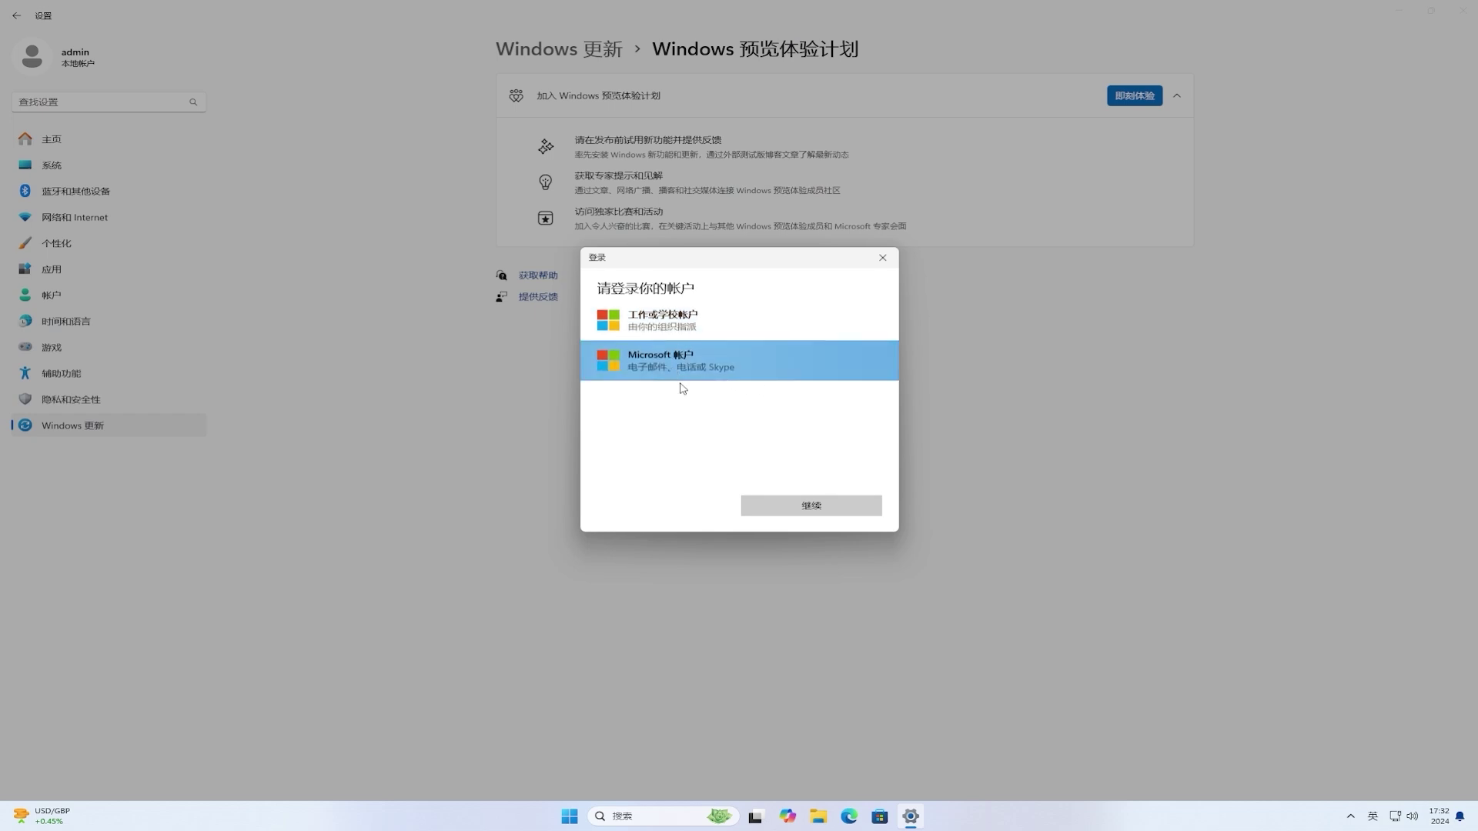
left_click(813, 502)
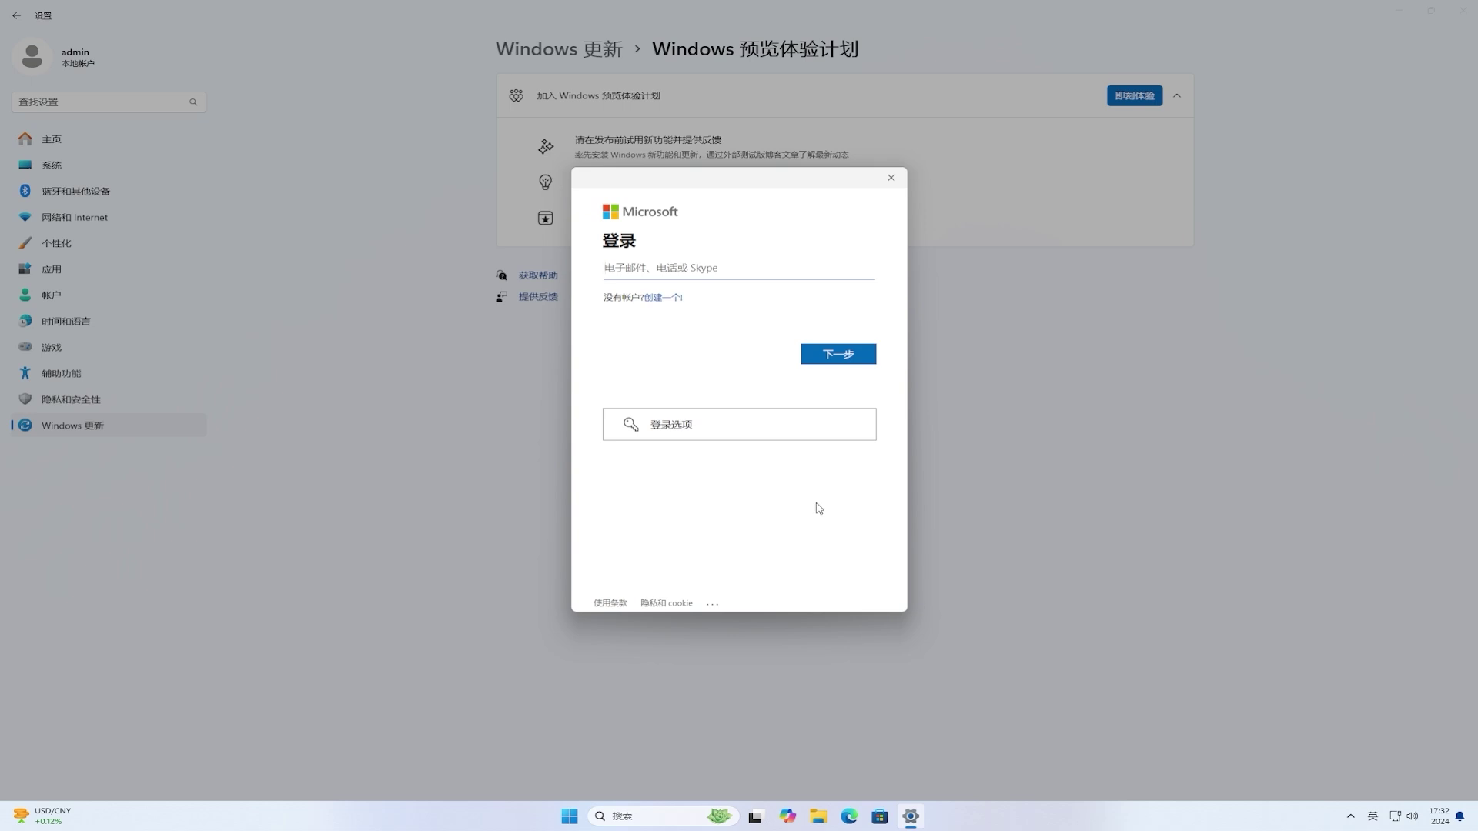
Step: Sign in with the account e-mail and password, using it for Microsoft apps only
left_click(785, 271)
left_click(832, 350)
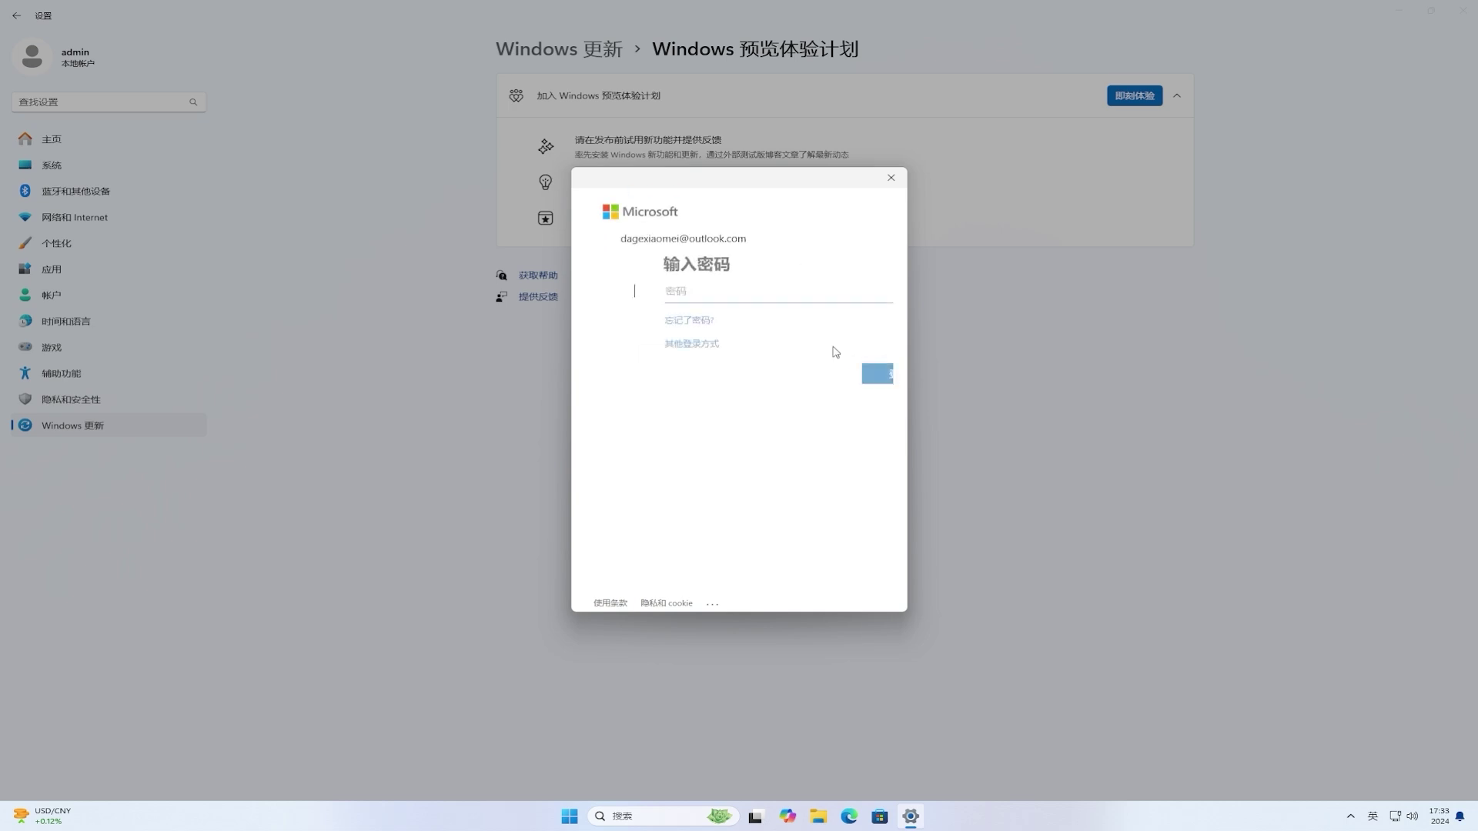
type("***")
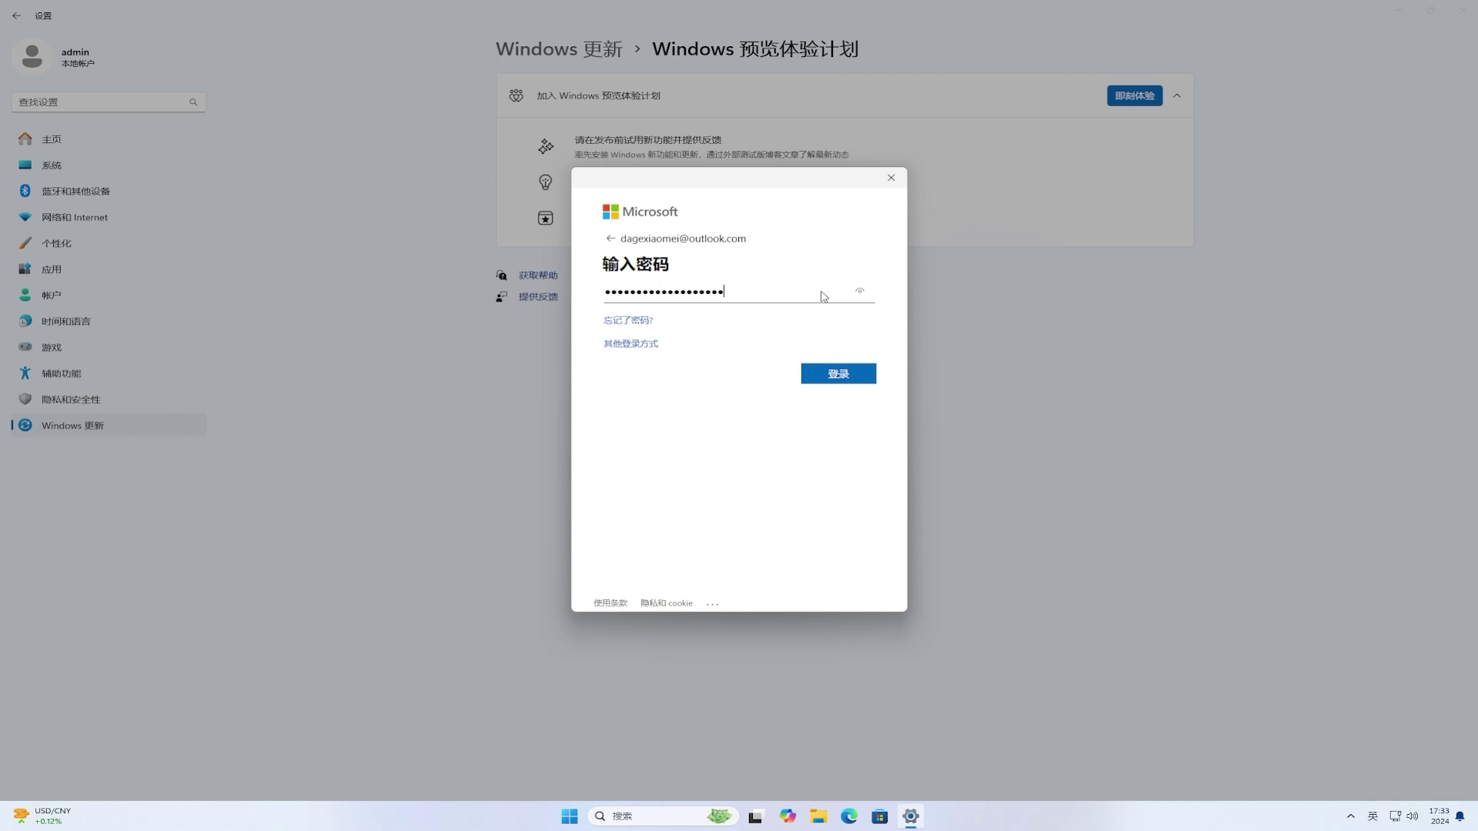
left_click(852, 374)
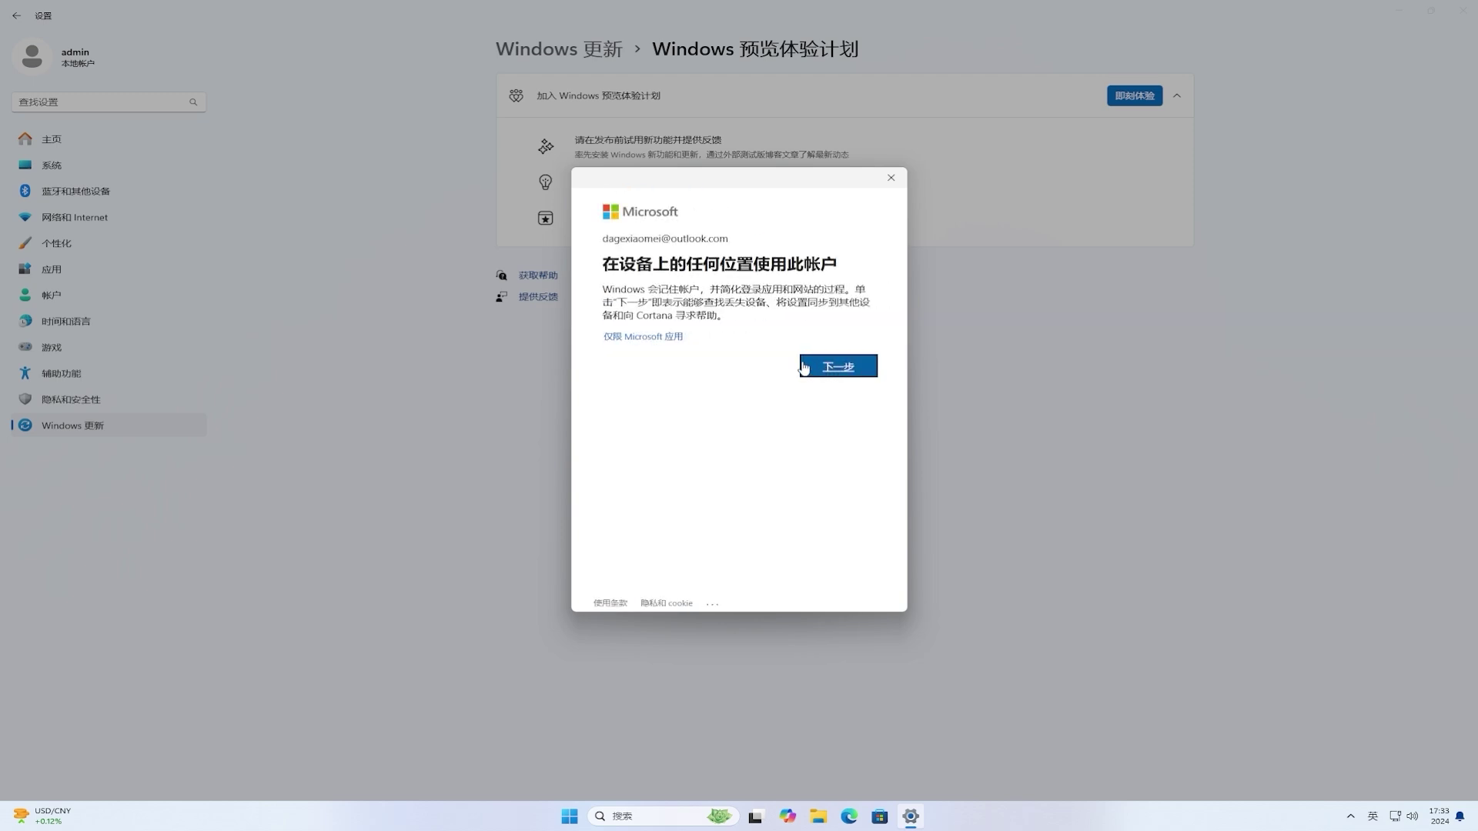
left_click(671, 338)
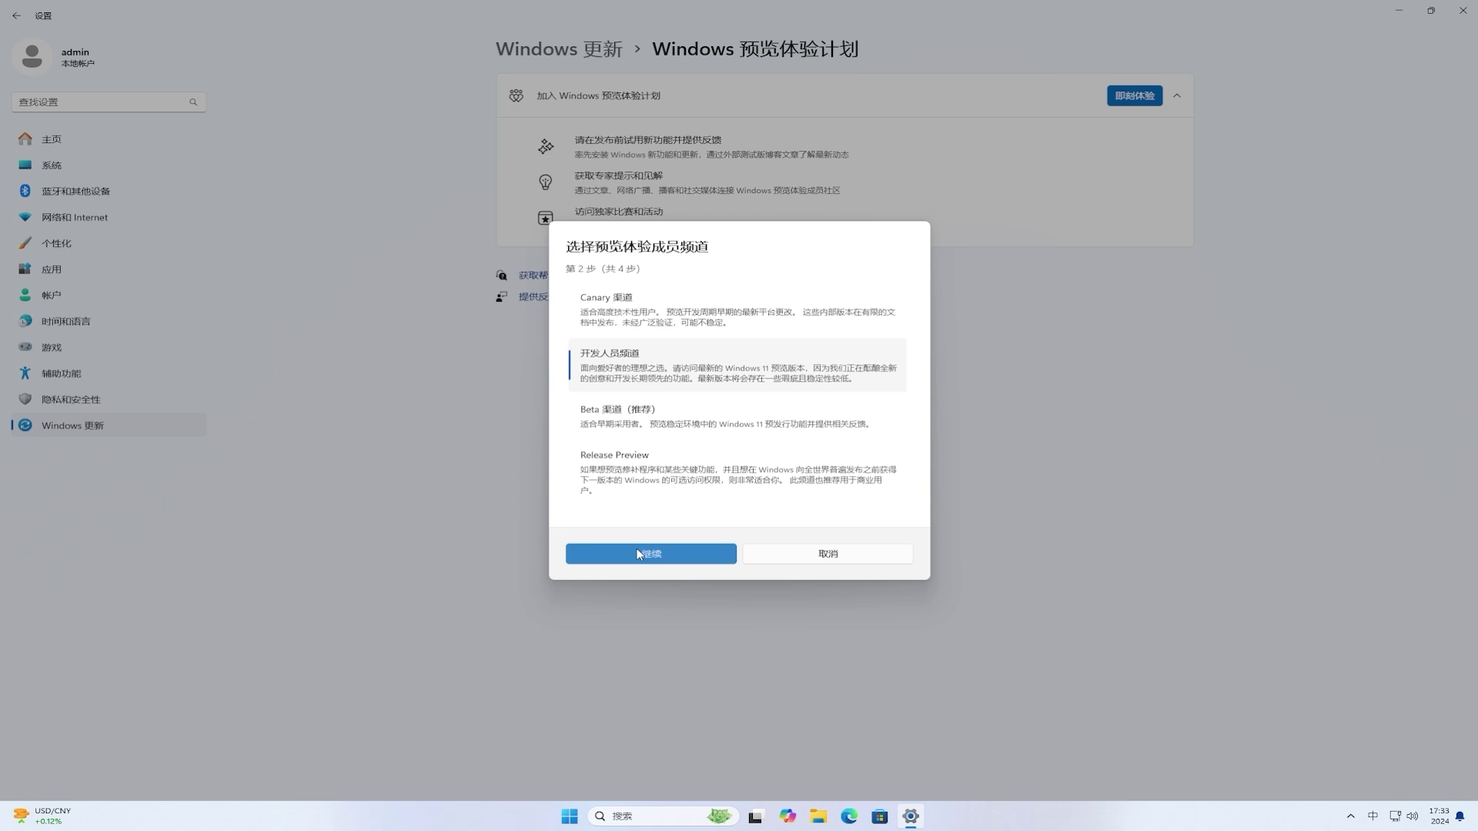
Step: Close Settings from the taskbar, relaunch it, and return to Windows Update > Windows Insider Program
right_click(917, 816)
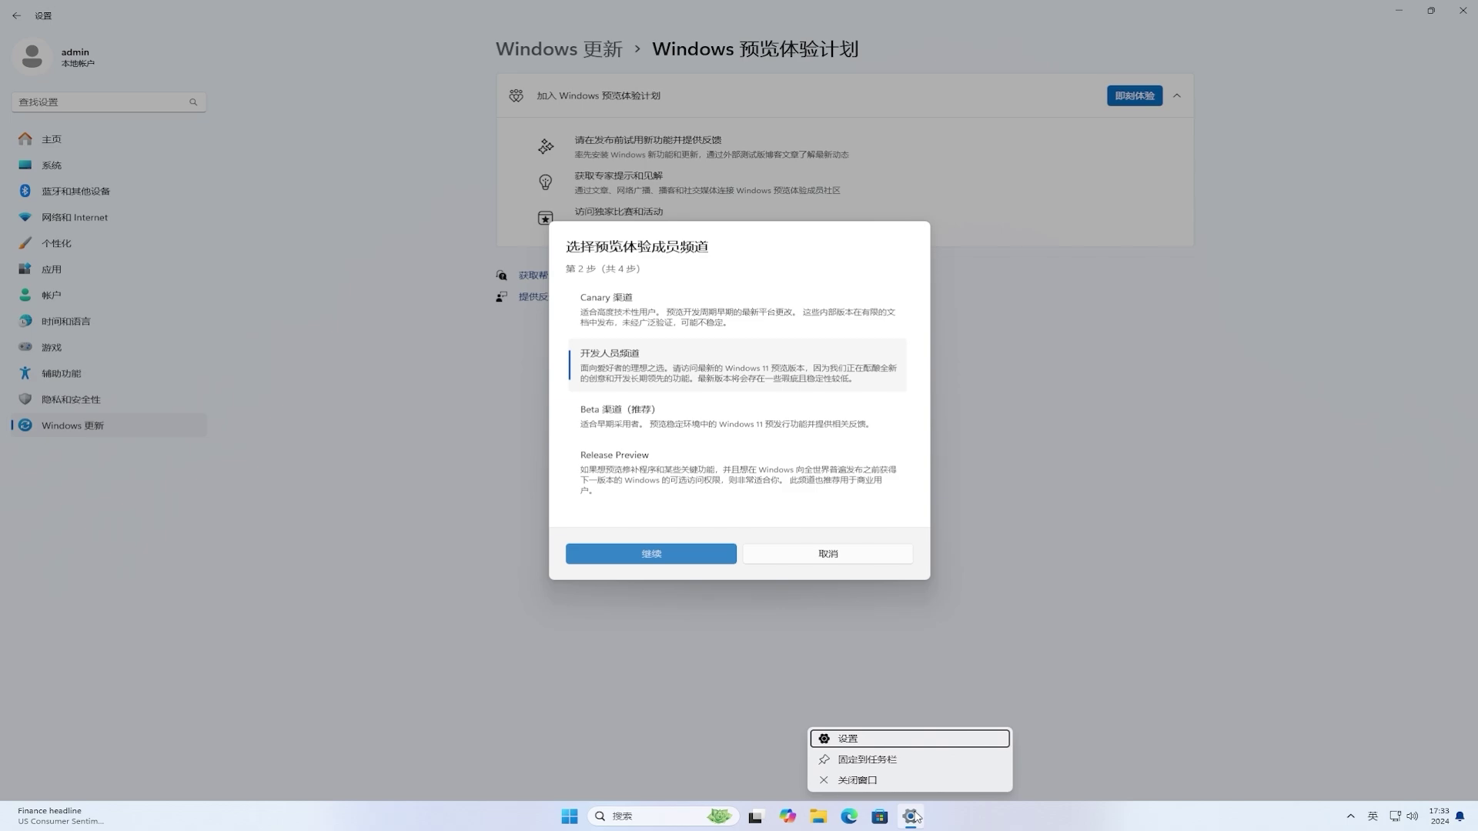
left_click(910, 784)
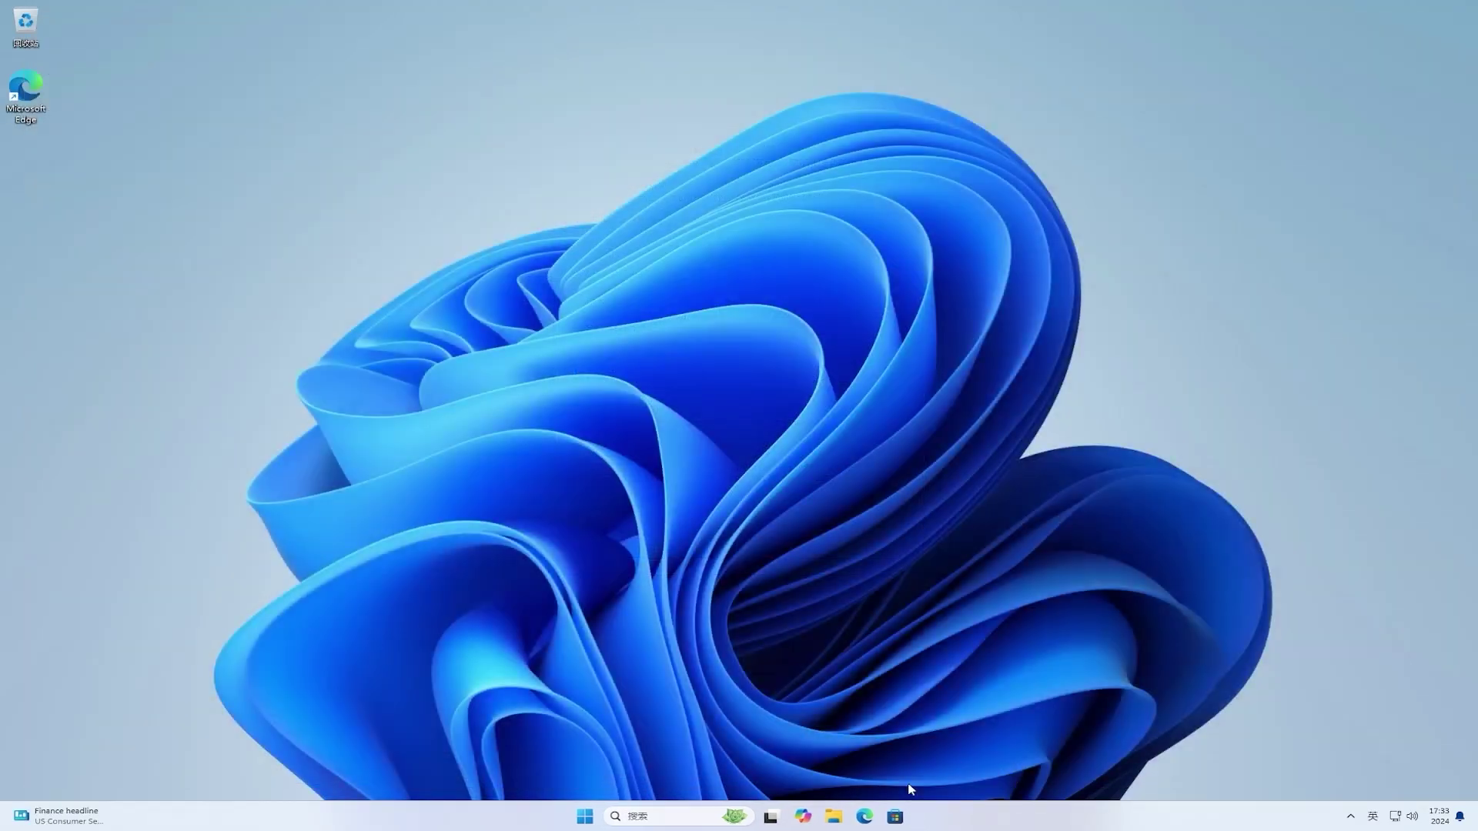
left_click(585, 816)
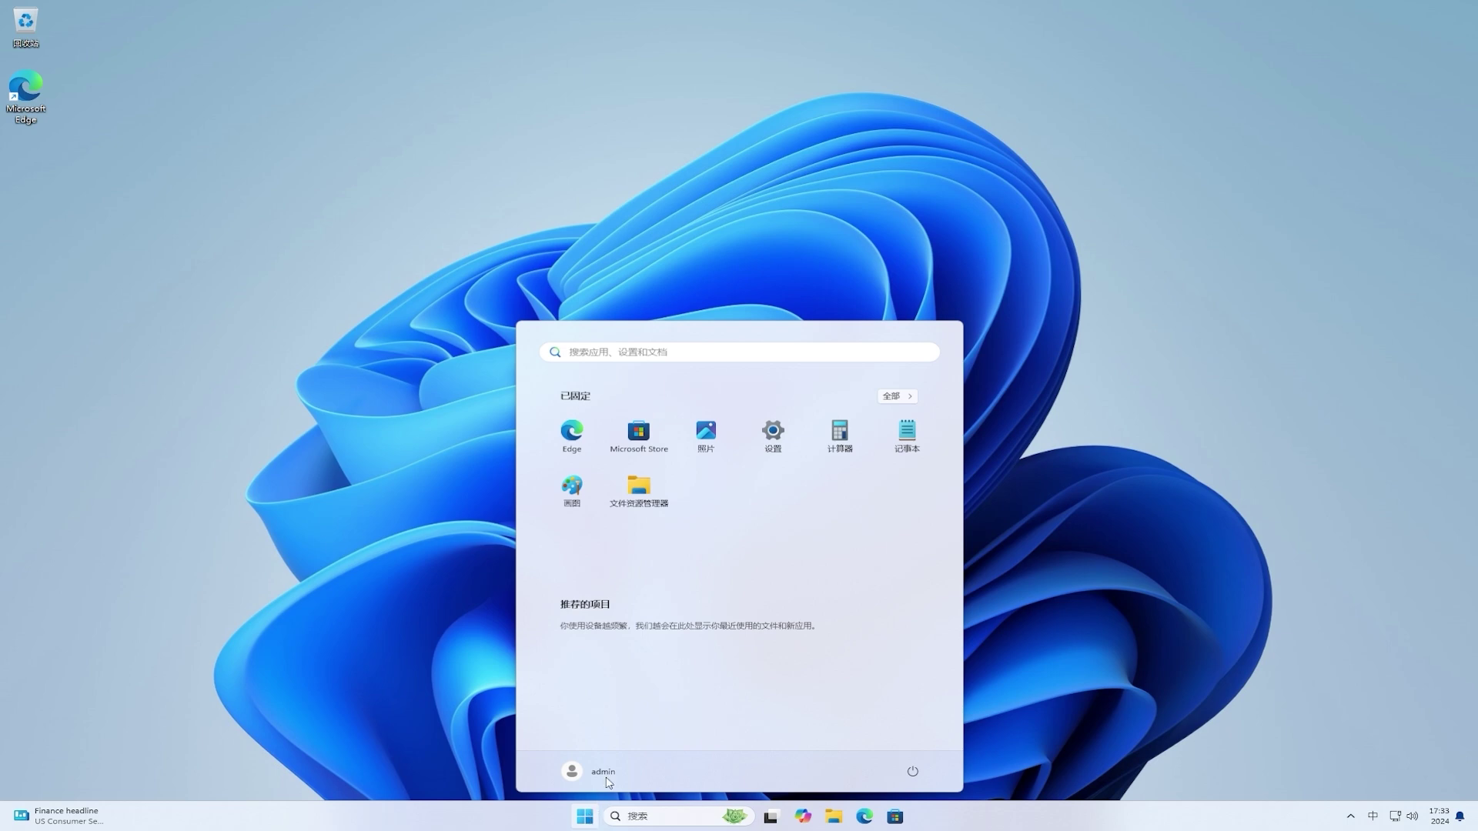
left_click(766, 432)
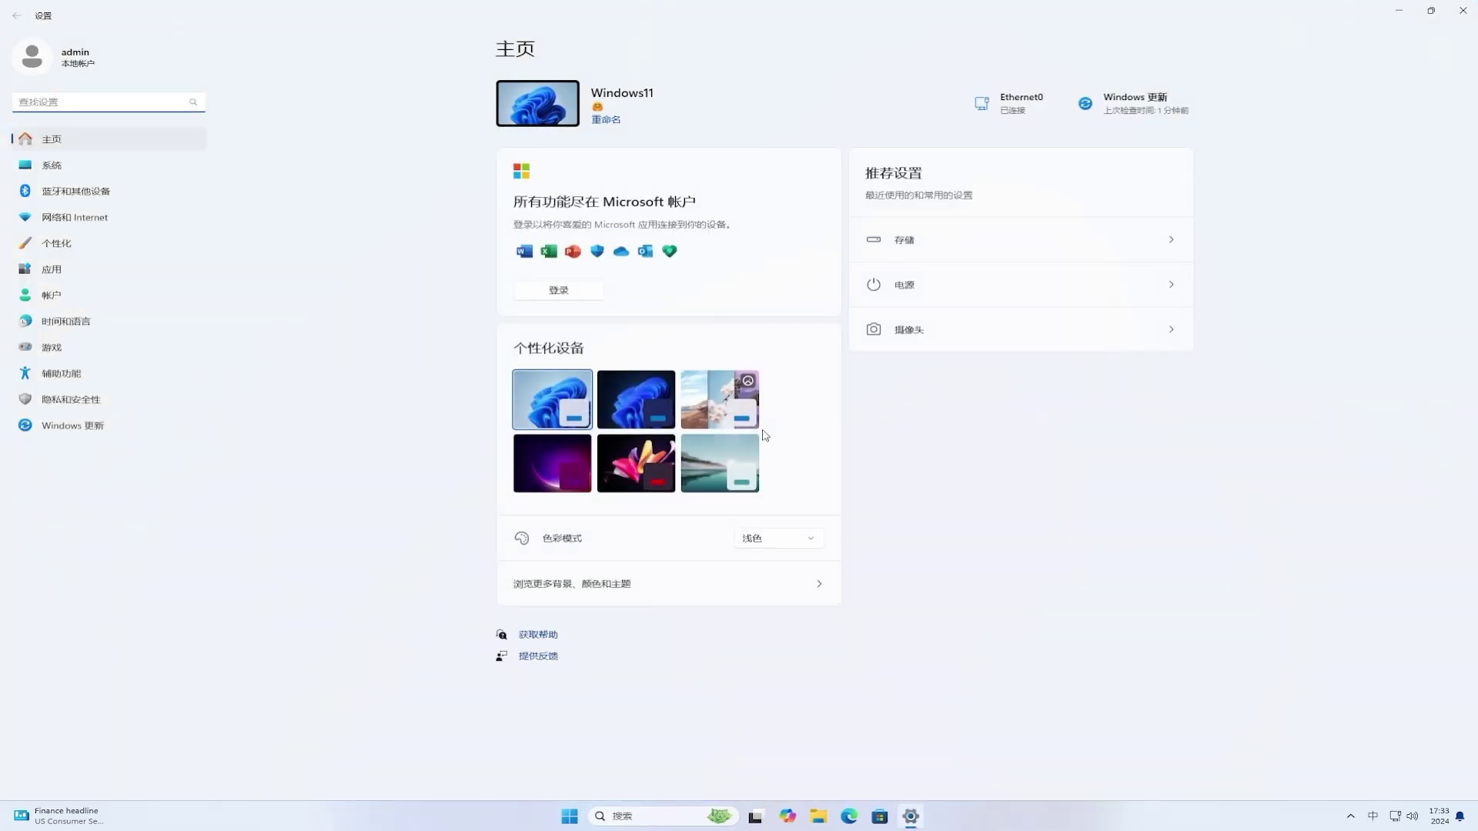
left_click(133, 428)
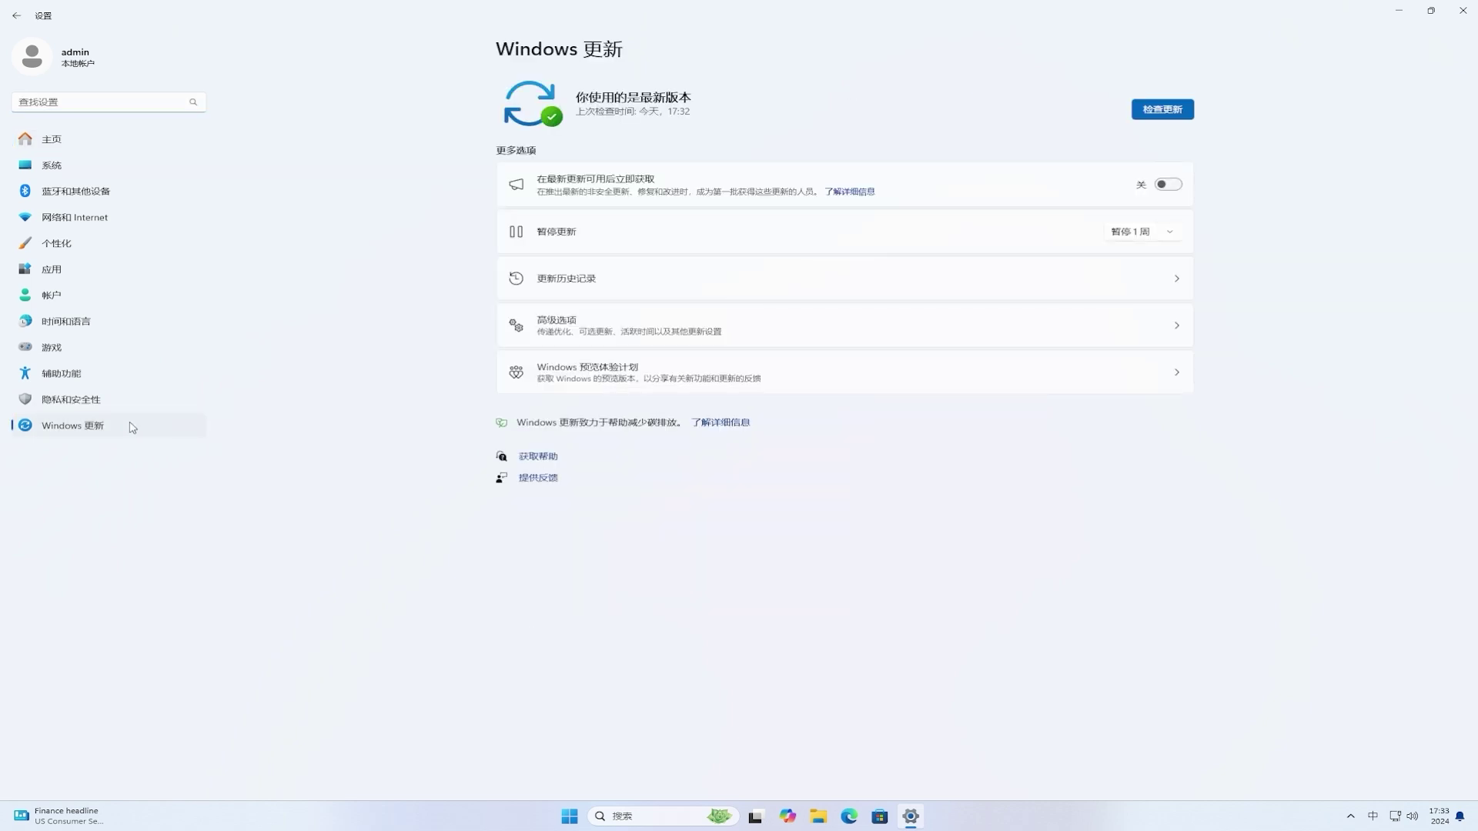
left_click(673, 382)
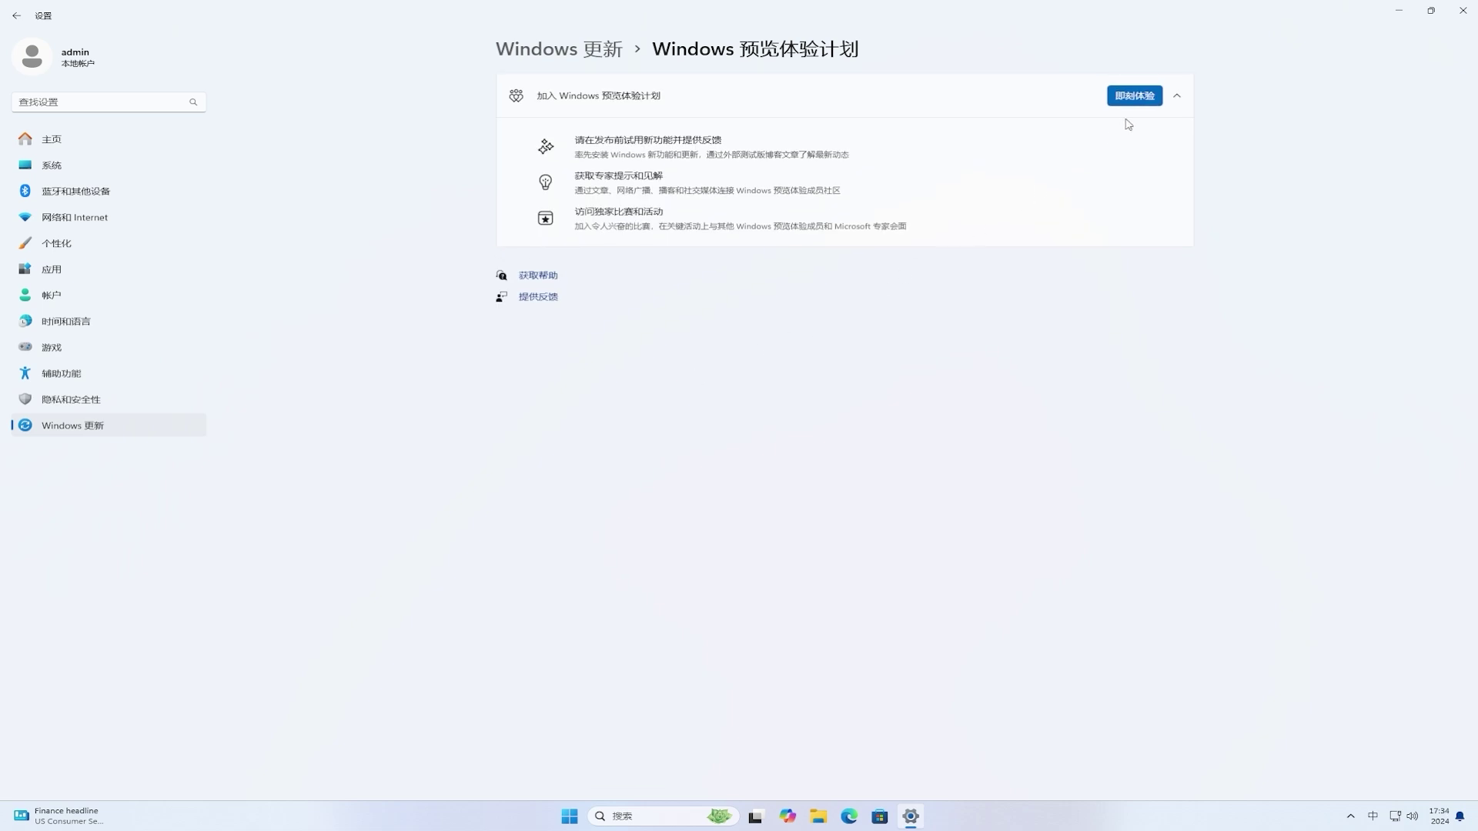
Step: Rejoin the Insider Program with the signed-in account on the Dev channel, accept the agreement, and restart
left_click(1147, 101)
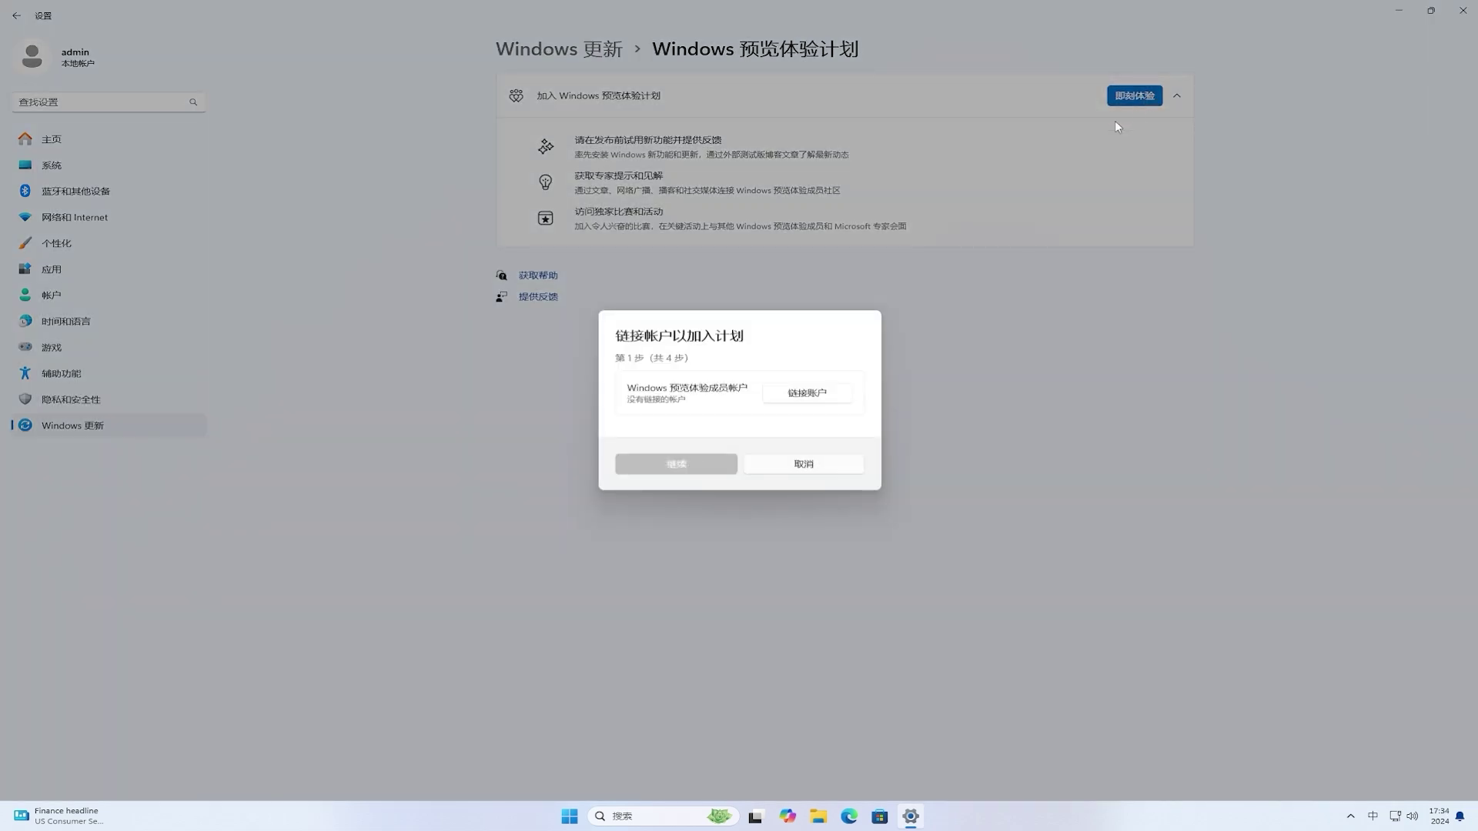
left_click(814, 393)
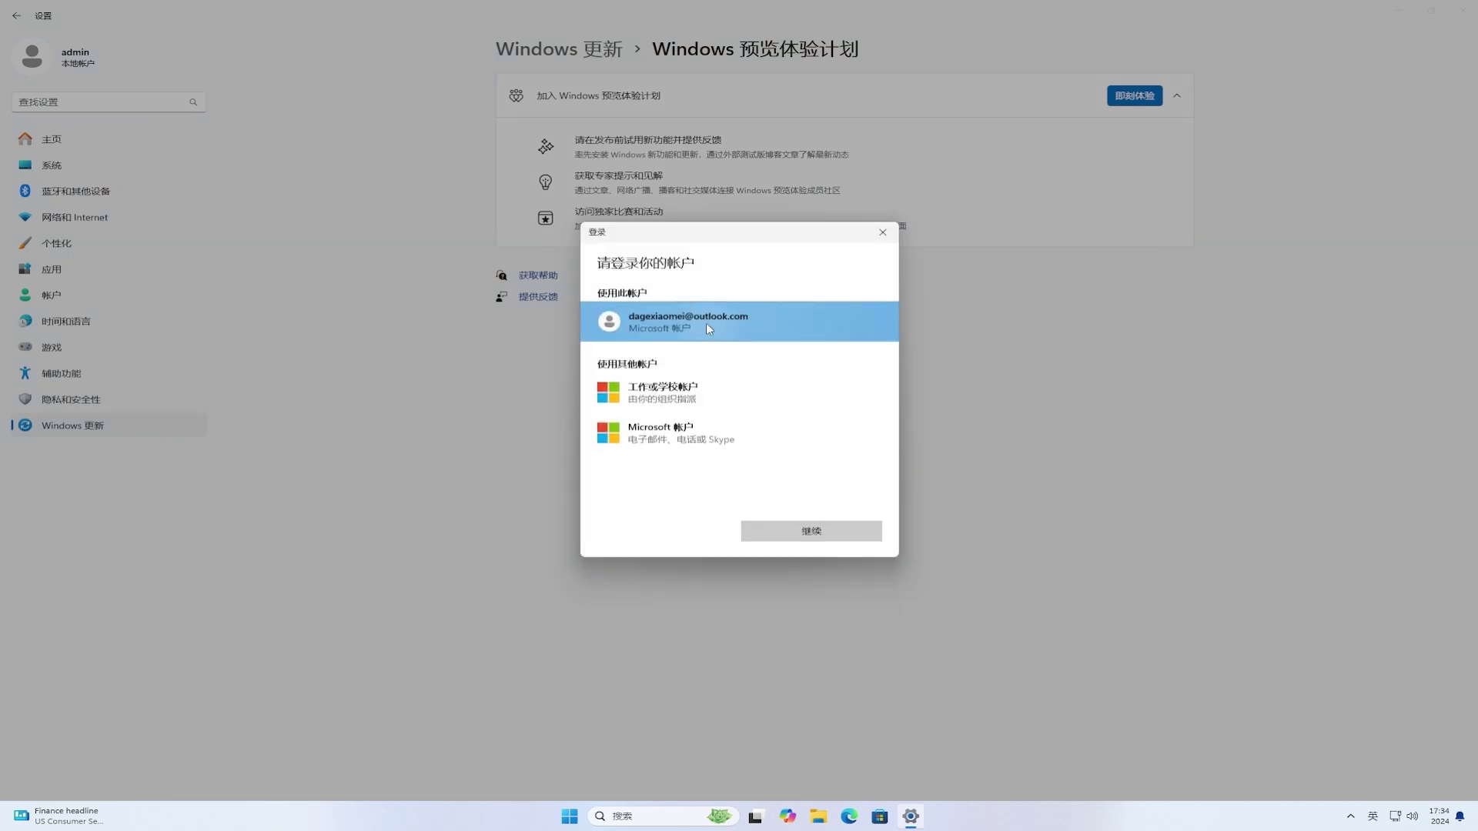
left_click(807, 527)
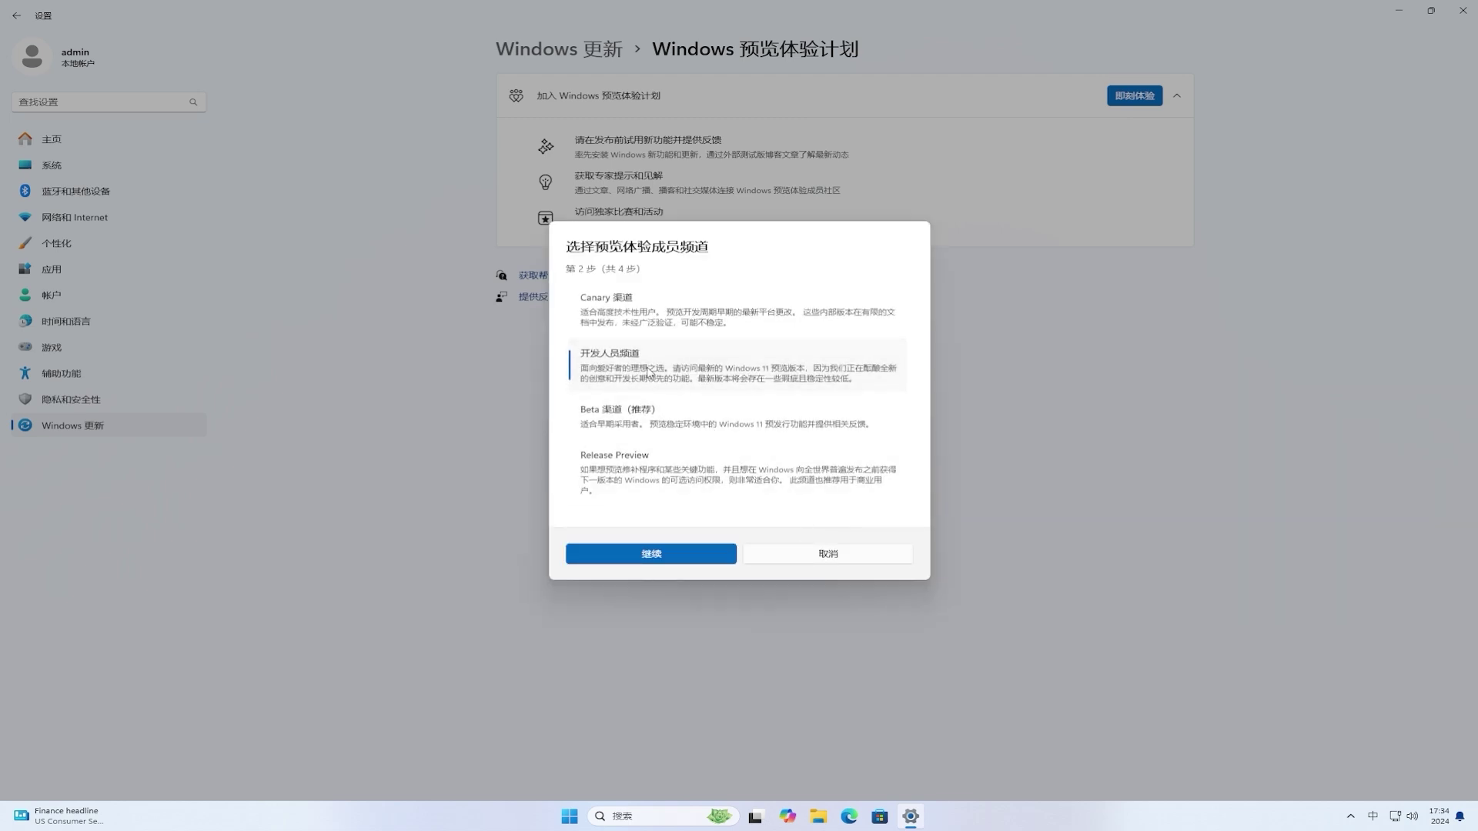
left_click(648, 551)
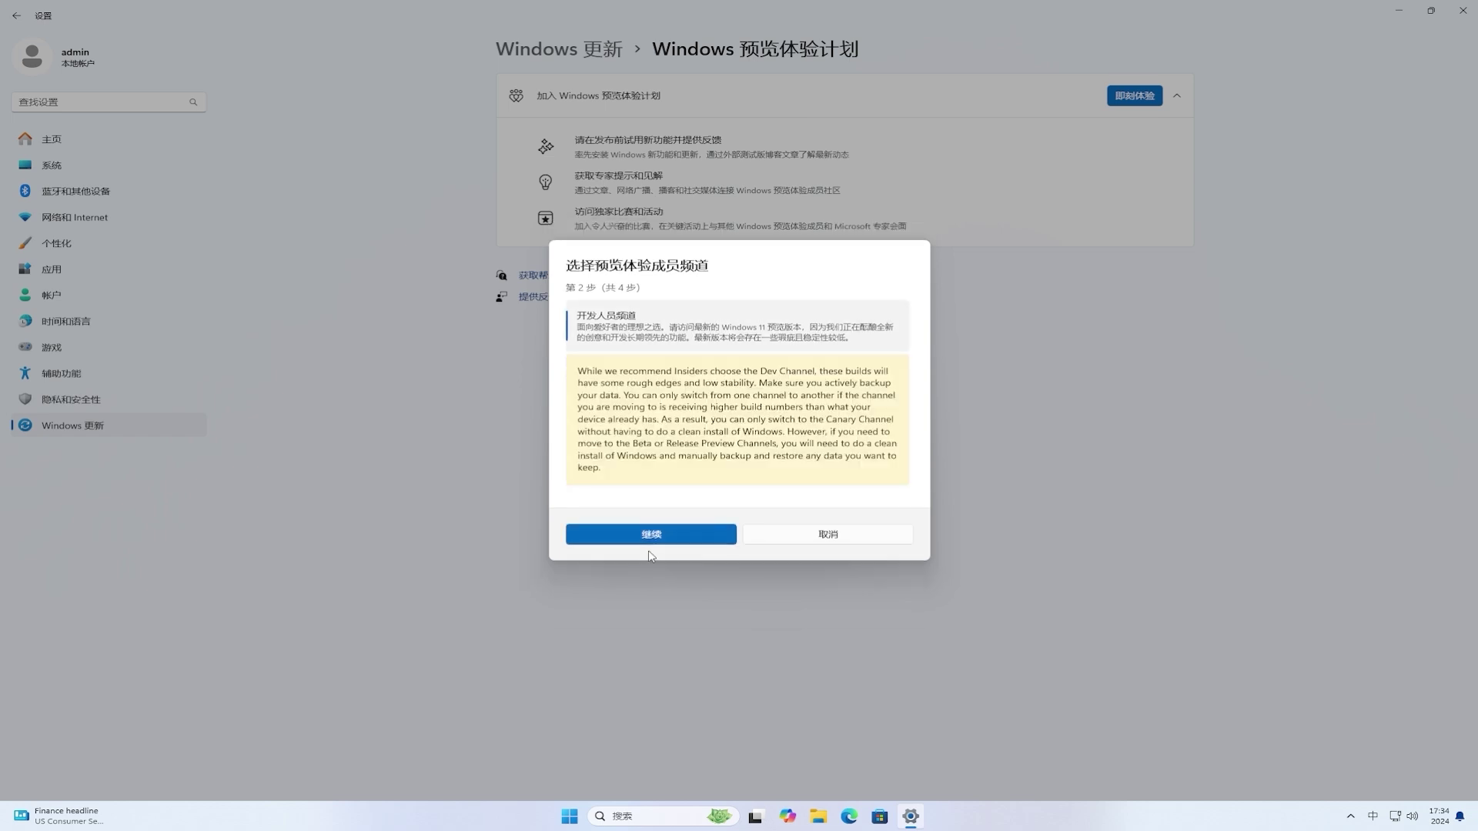
left_click(718, 532)
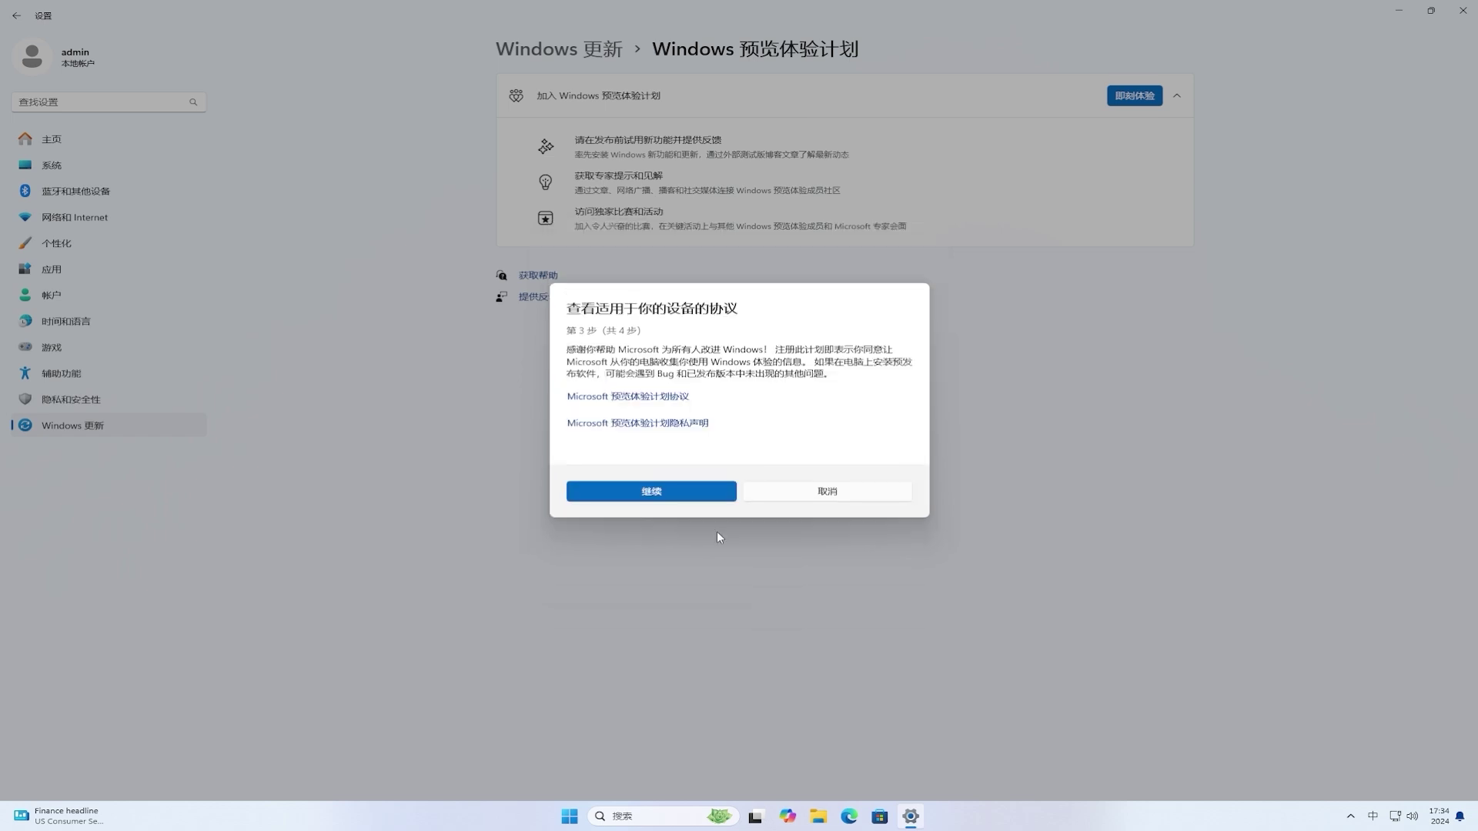
left_click(700, 495)
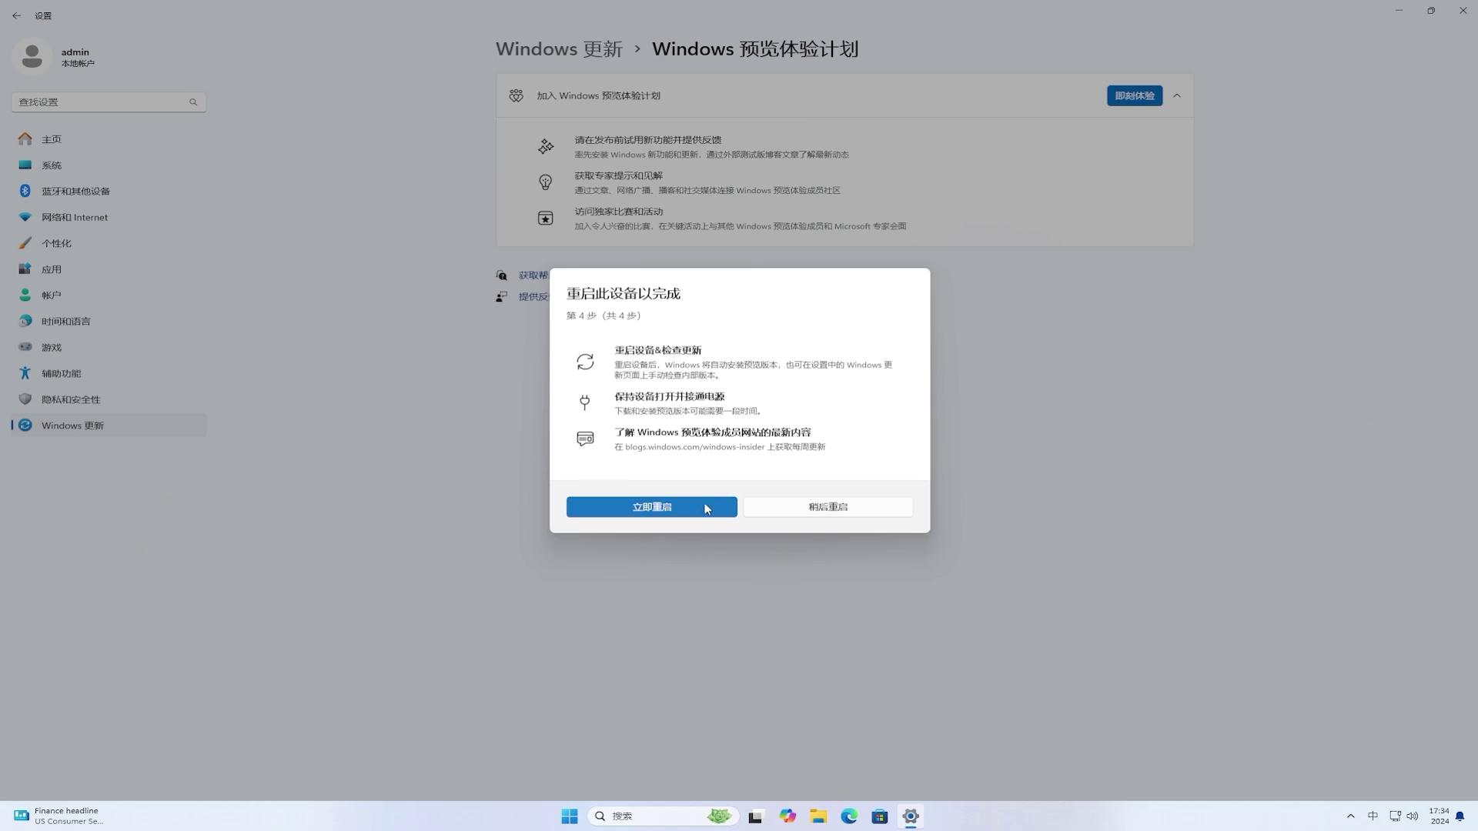
left_click(705, 506)
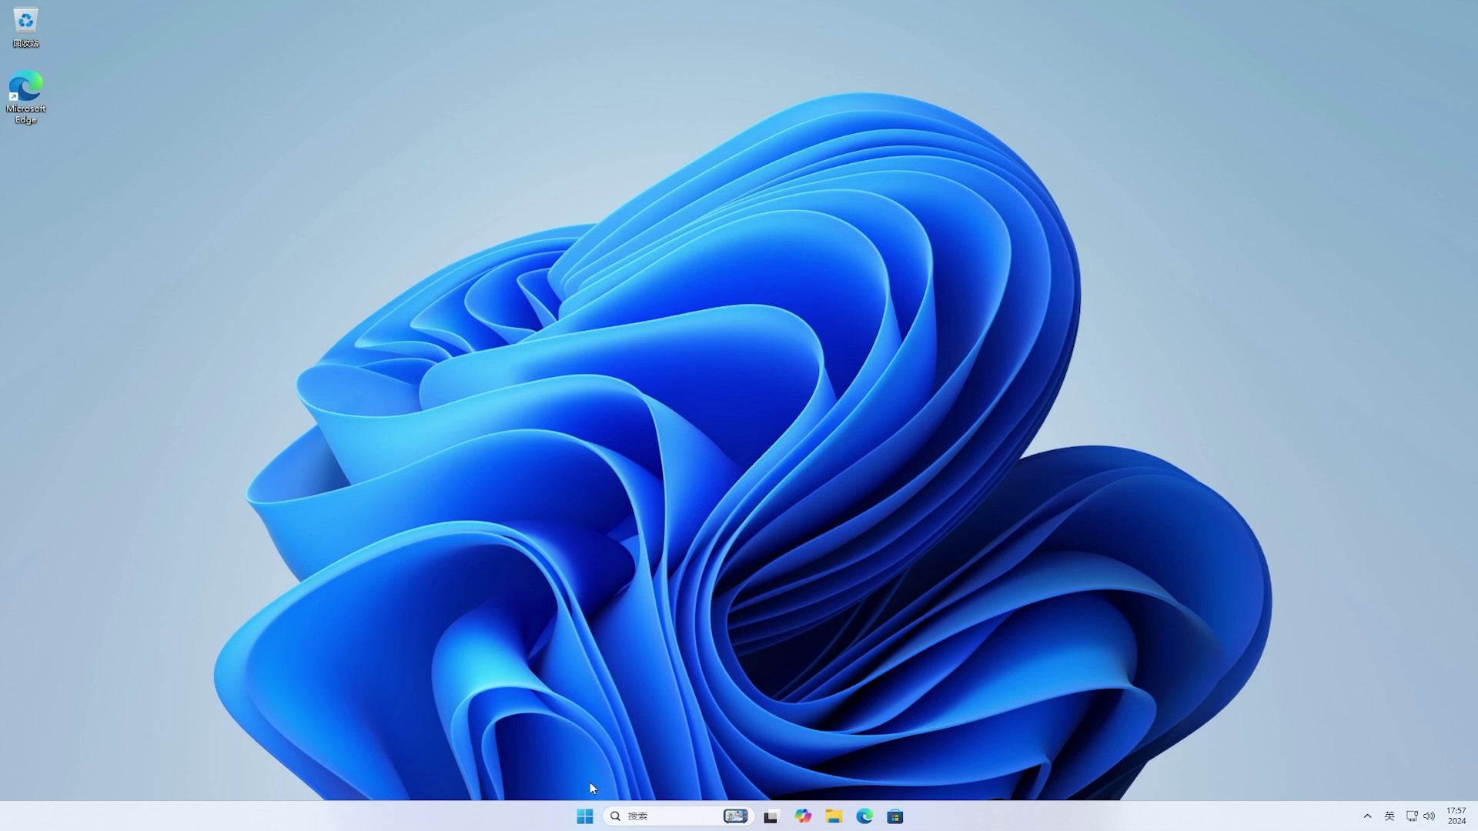
Step: In Windows Update, turn on getting the latest updates as soon as available and run an update check
left_click(584, 817)
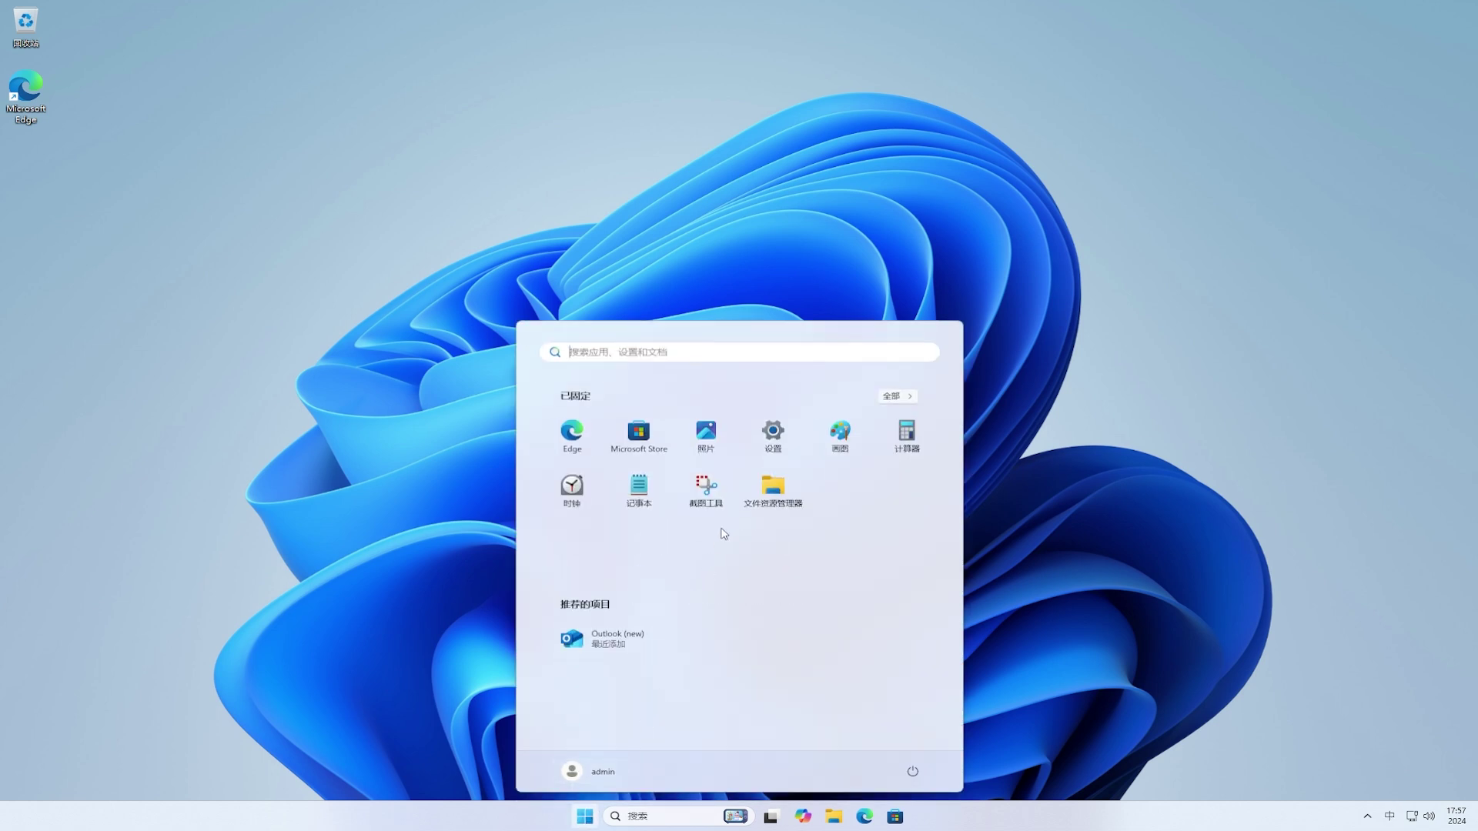
left_click(778, 441)
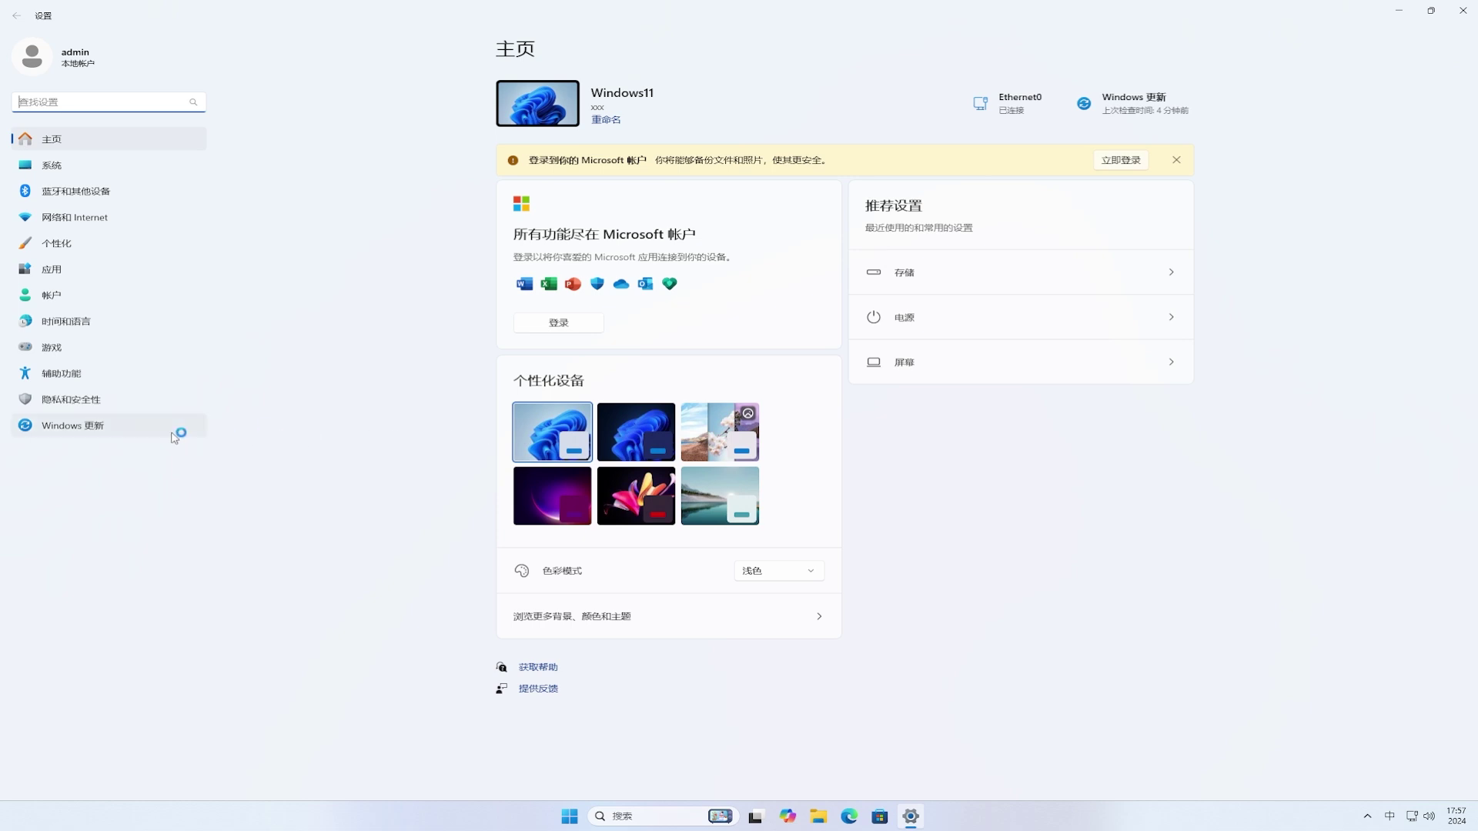
left_click(90, 427)
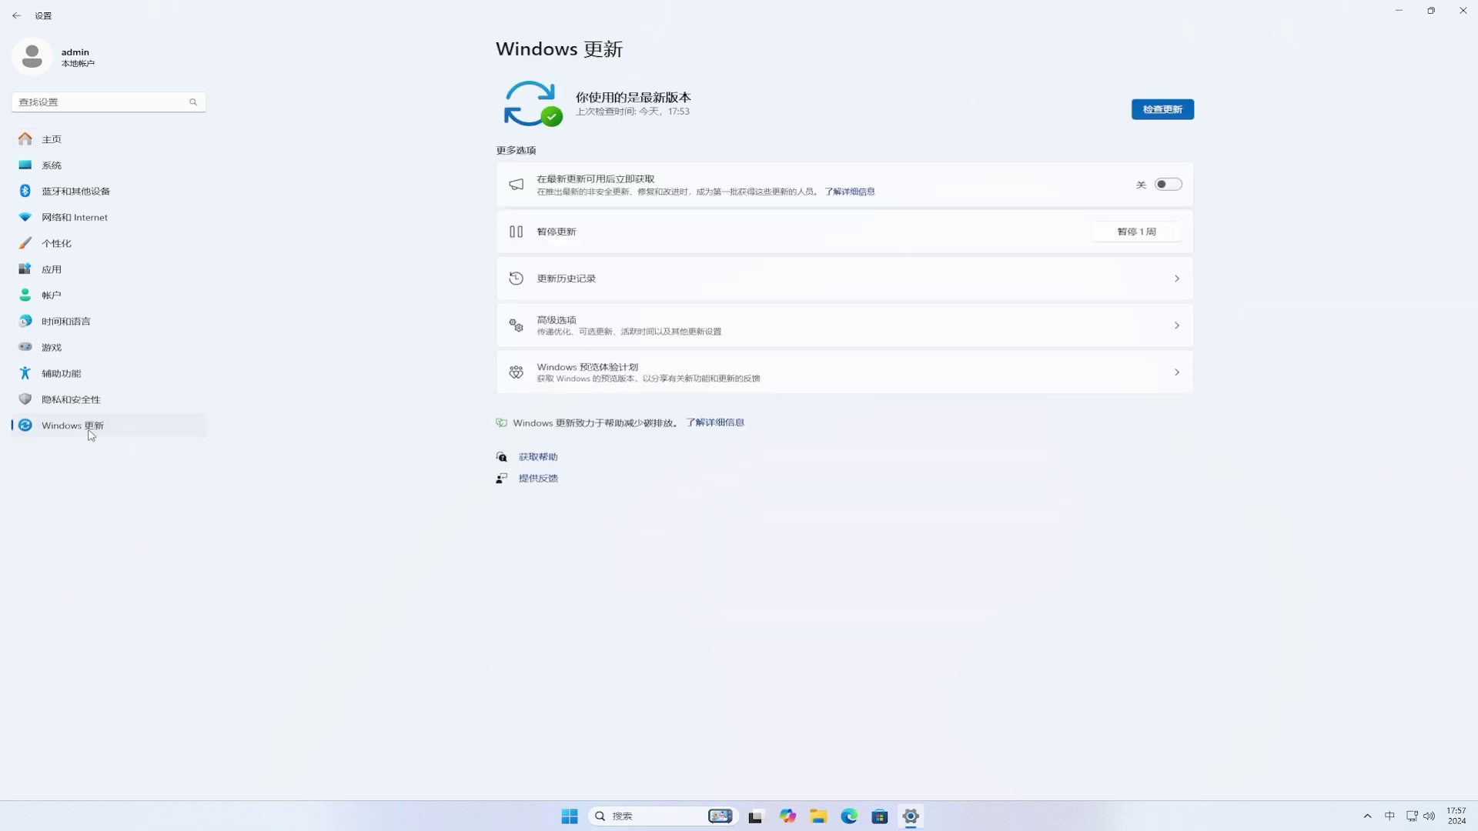
left_click(1168, 186)
left_click(1163, 110)
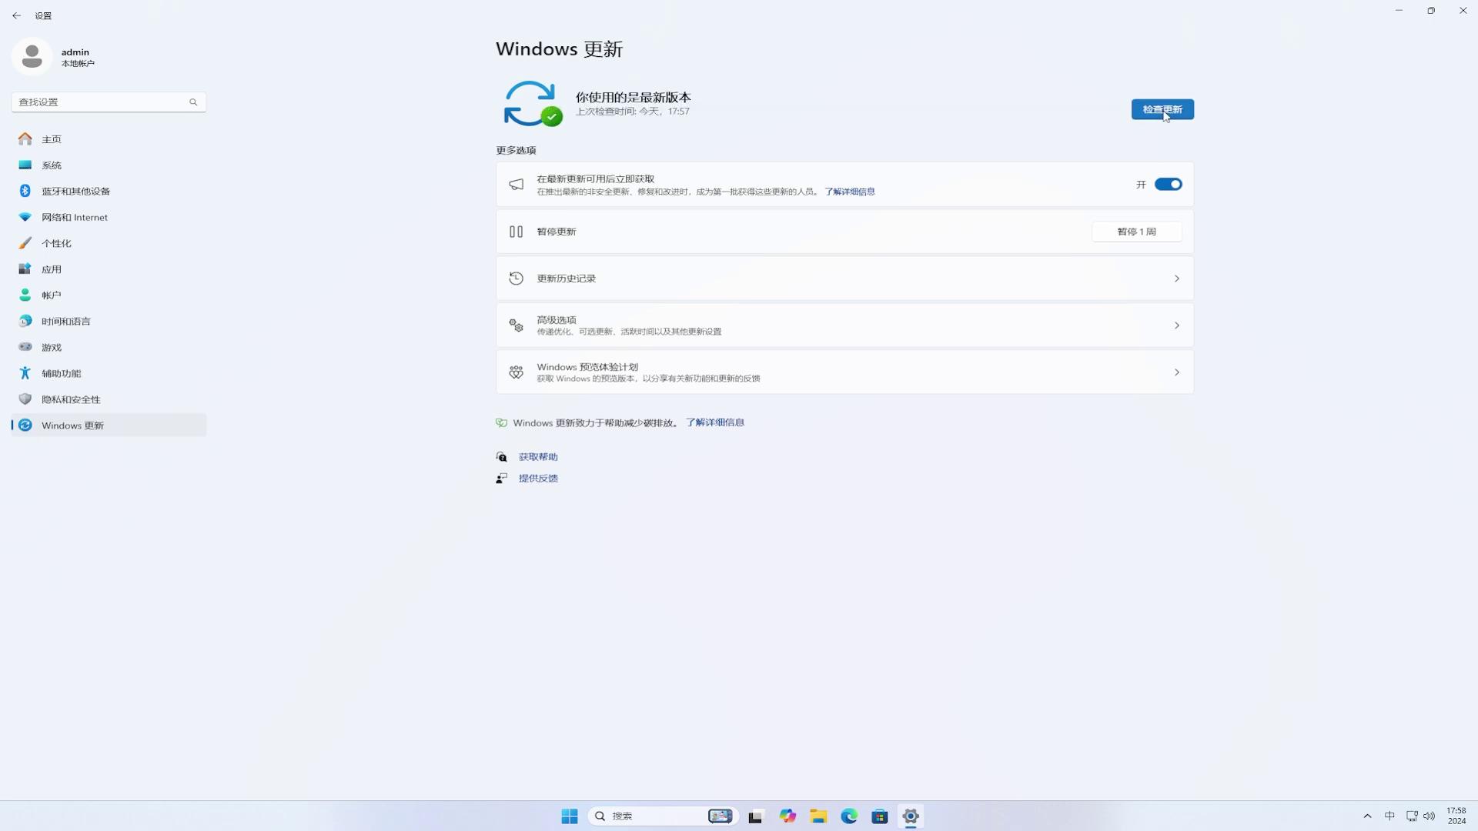
Step: Verify the Dev channel in Insider settings, then check for updates to fetch build 10.0.26120.2705
left_click(875, 382)
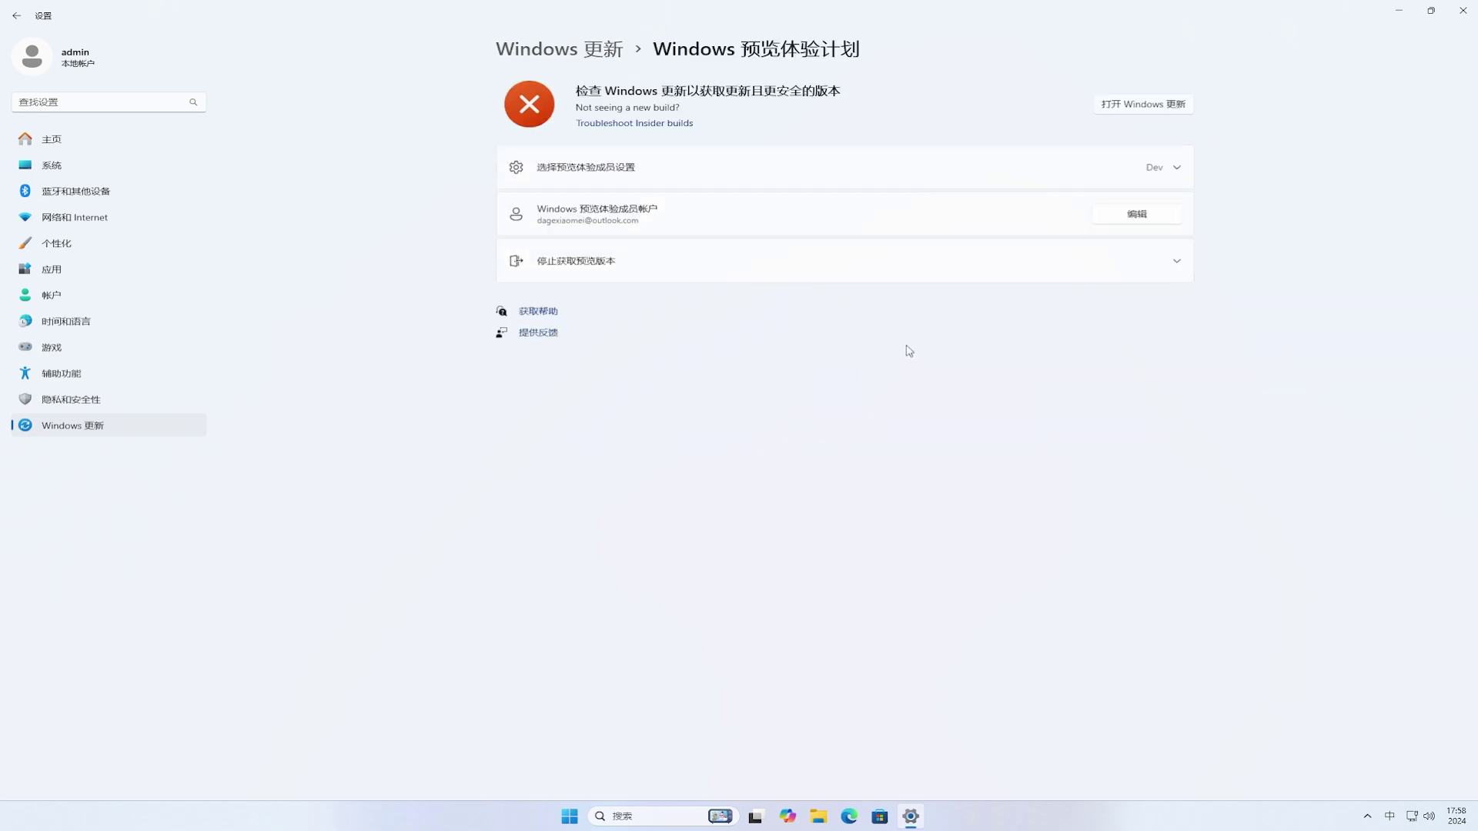
left_click(1159, 106)
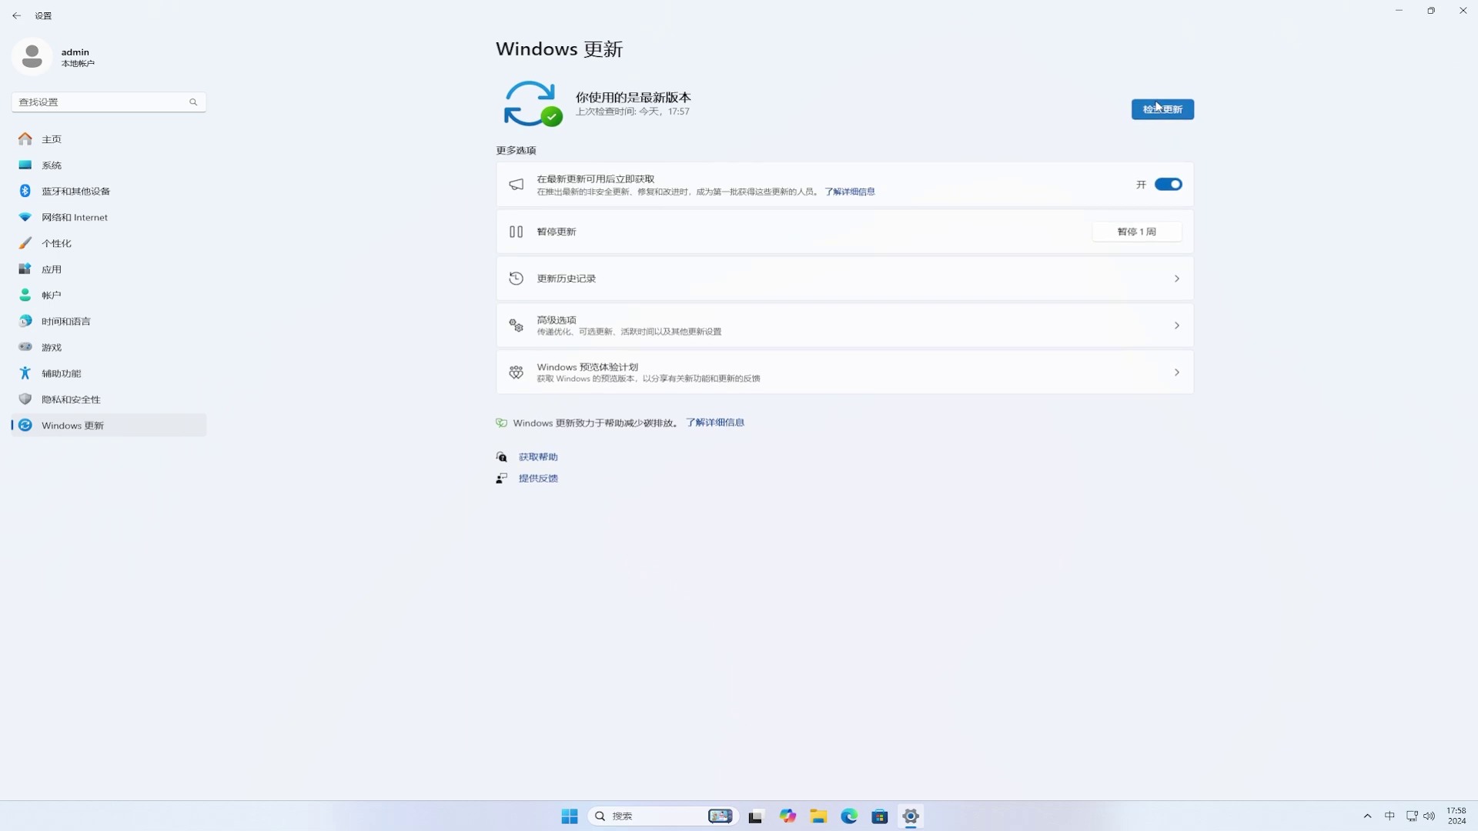
left_click(1164, 110)
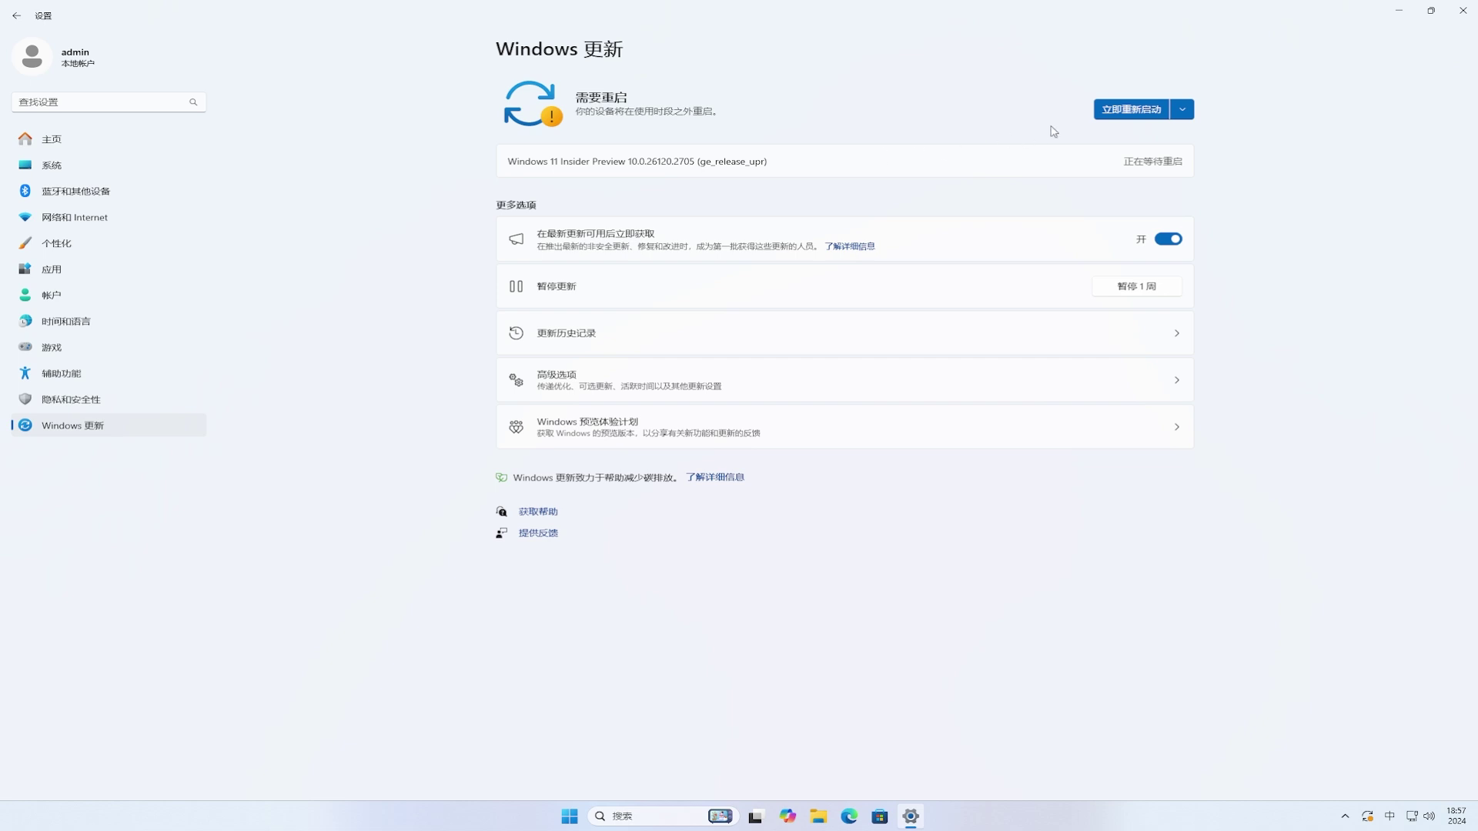
Step: Restart now to finish installing Insider Preview 10.0.26120.2705
left_click(1165, 115)
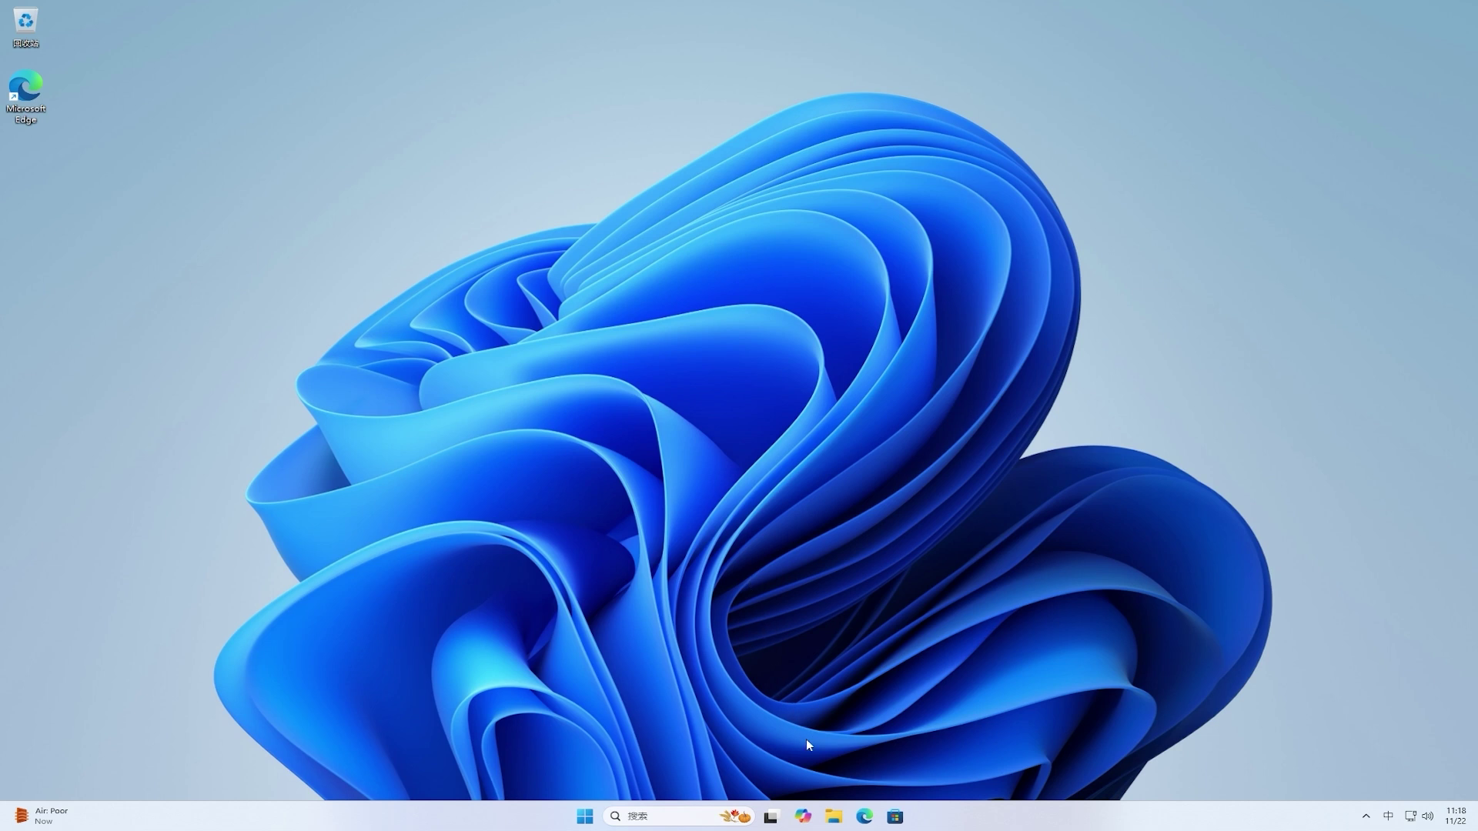
Step: In File Explorer's This PC, open Local Disk (C:) properties and view its detailed storage usage
left_click(836, 818)
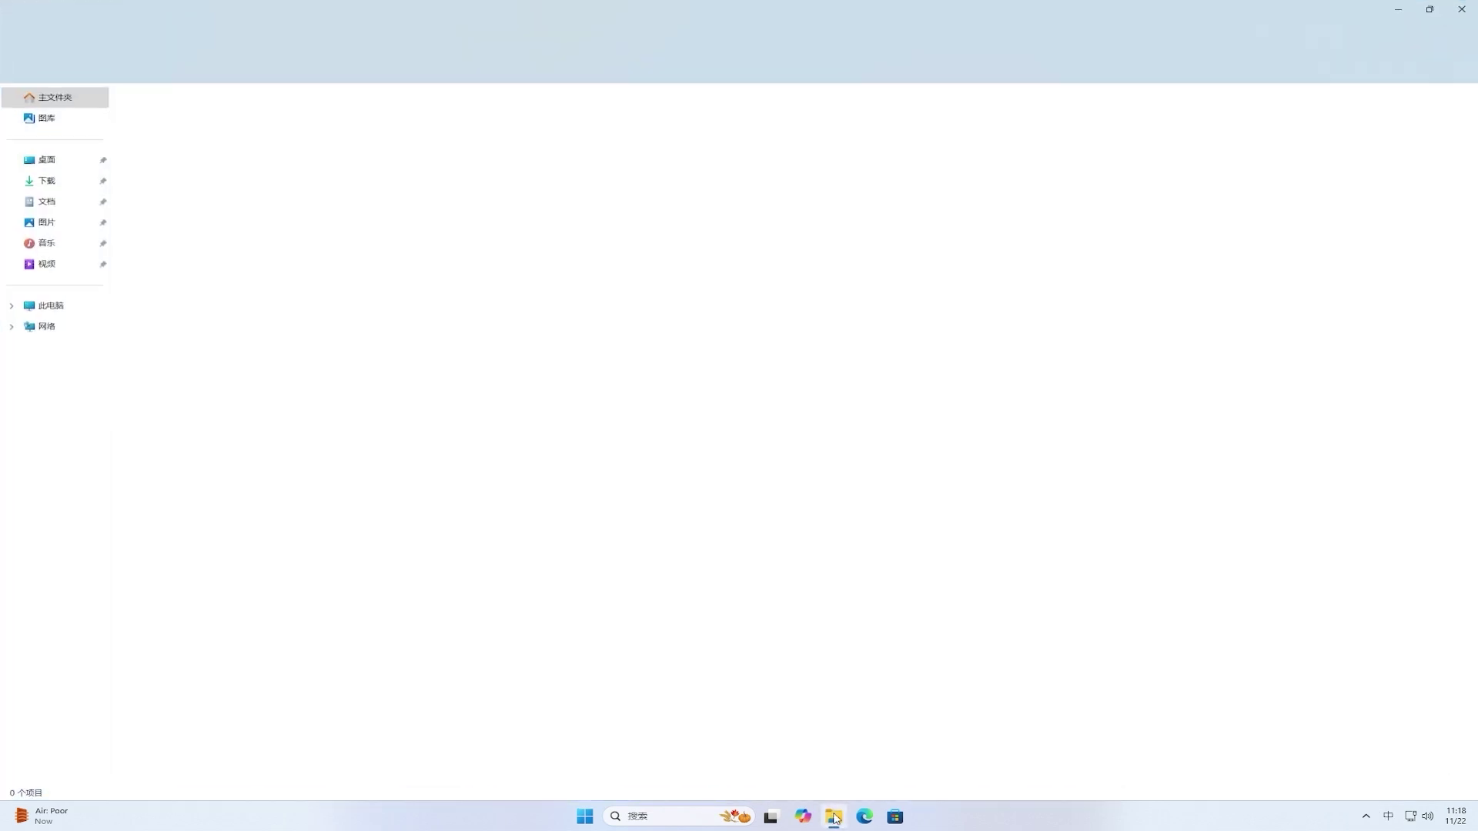
left_click(72, 311)
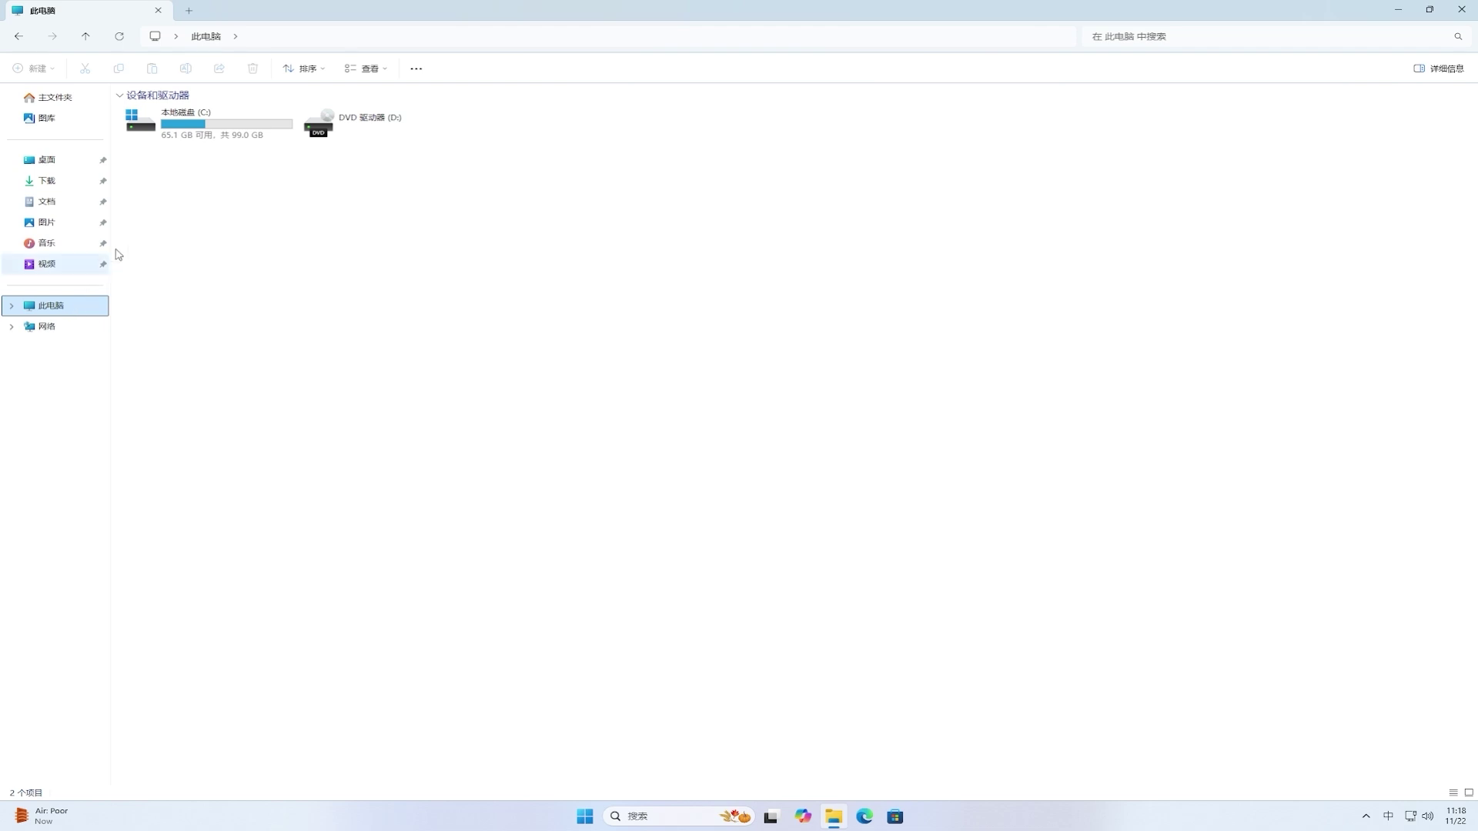
left_click(211, 121)
right_click(211, 122)
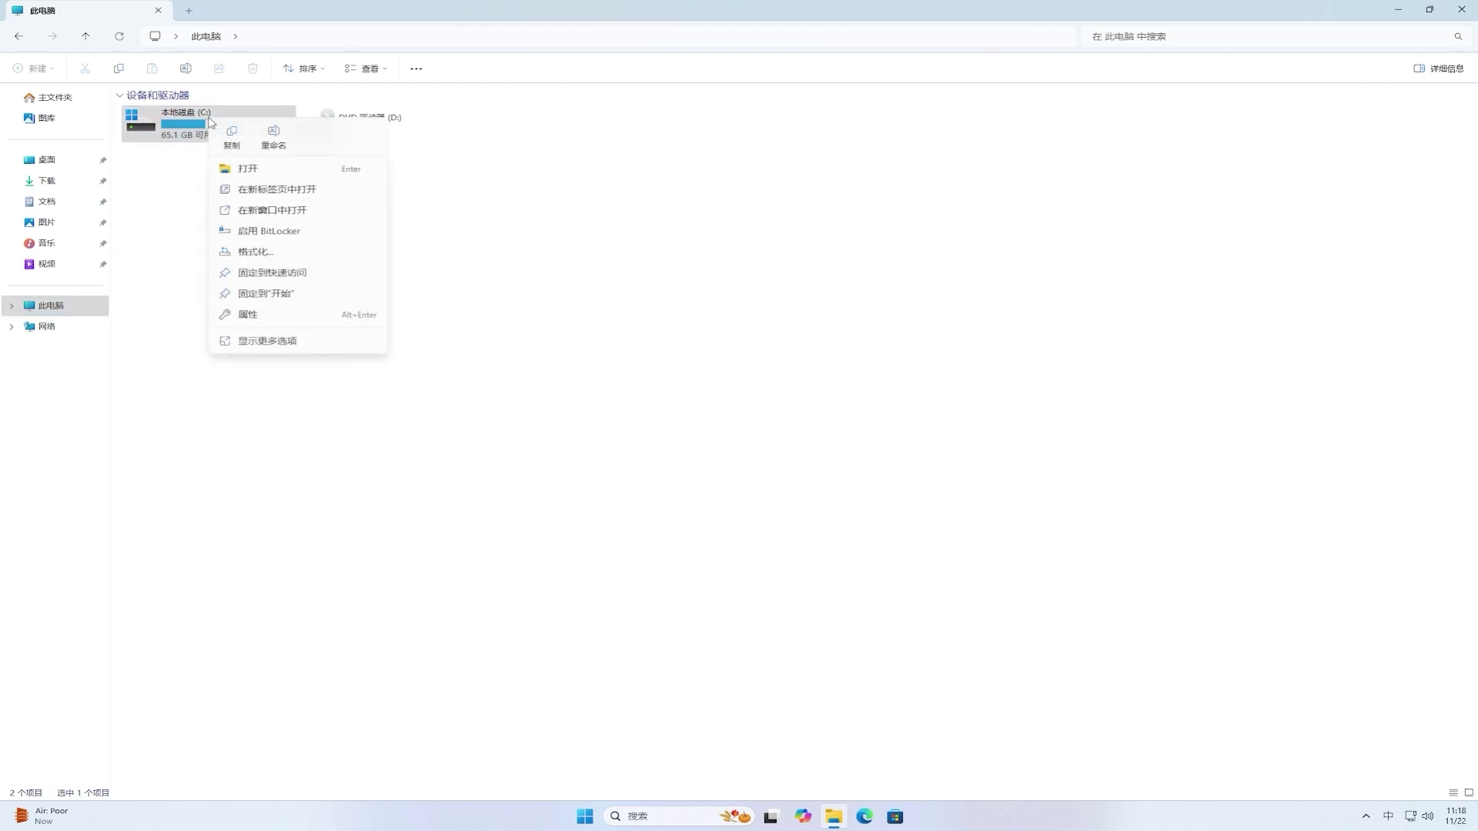
left_click(356, 319)
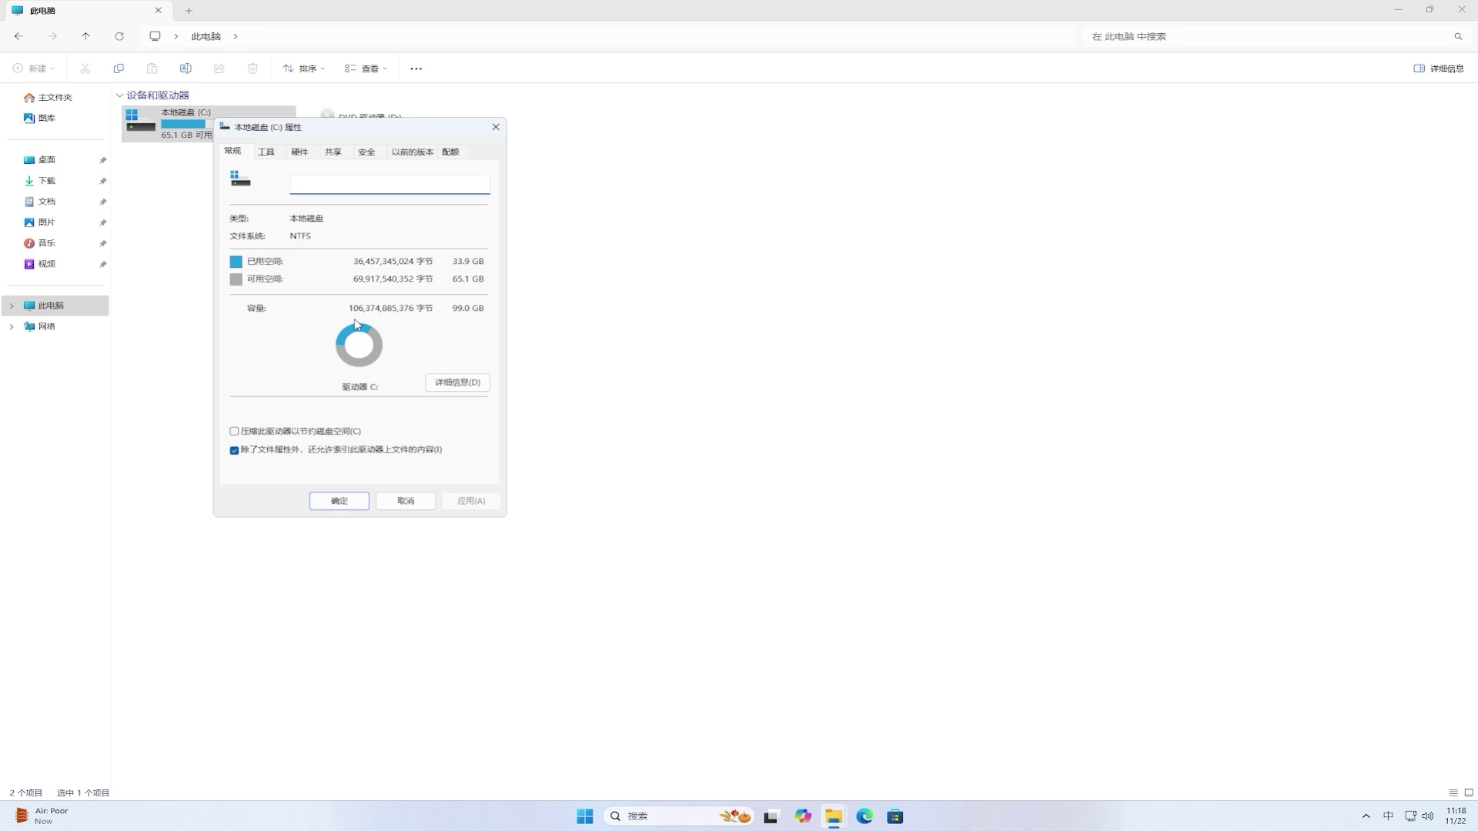
left_click(471, 388)
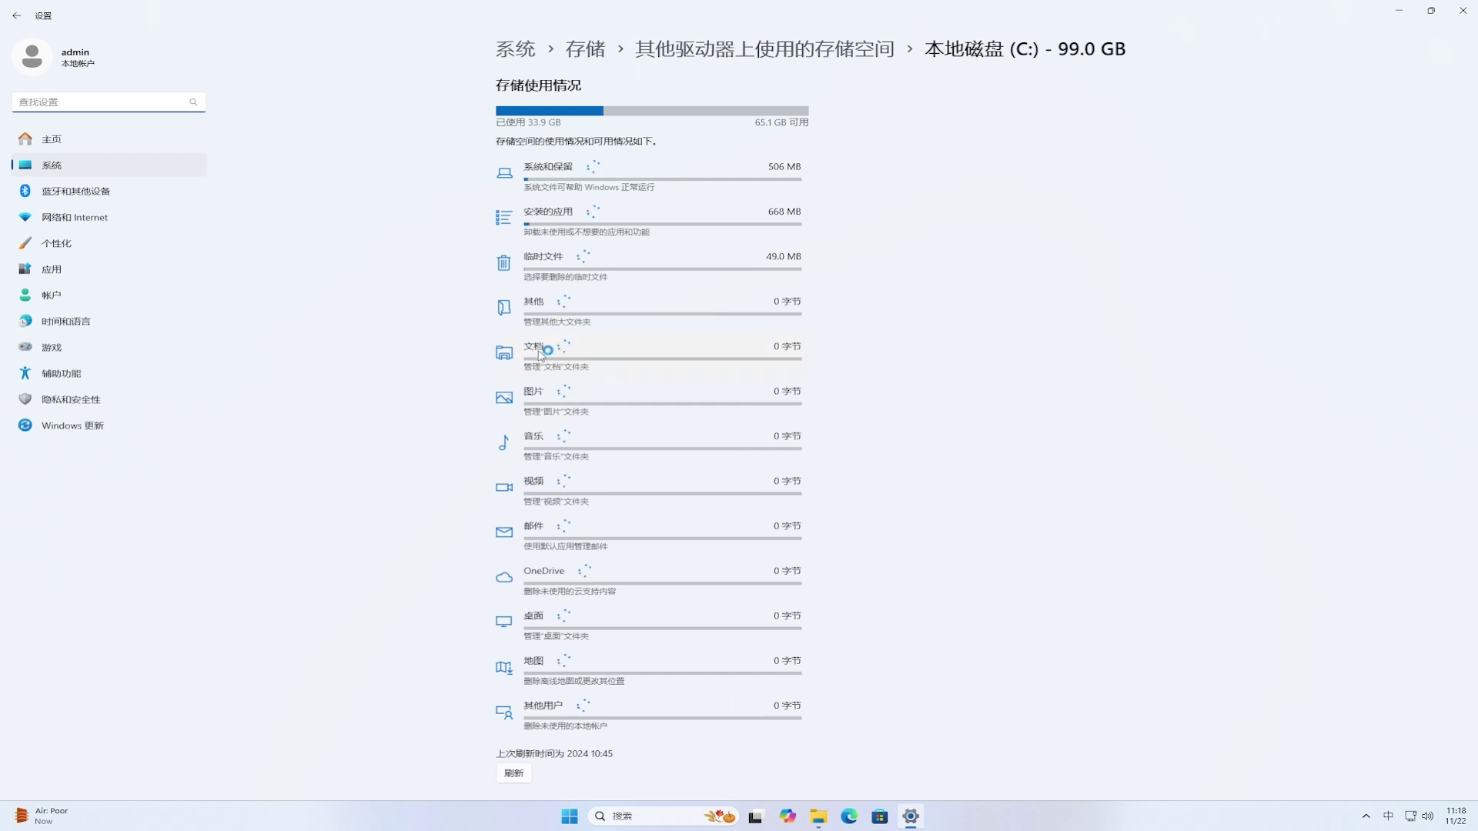
Step: Delete C:'s temporary files, including the 12.2 GB of previous Windows installation files
left_click(668, 277)
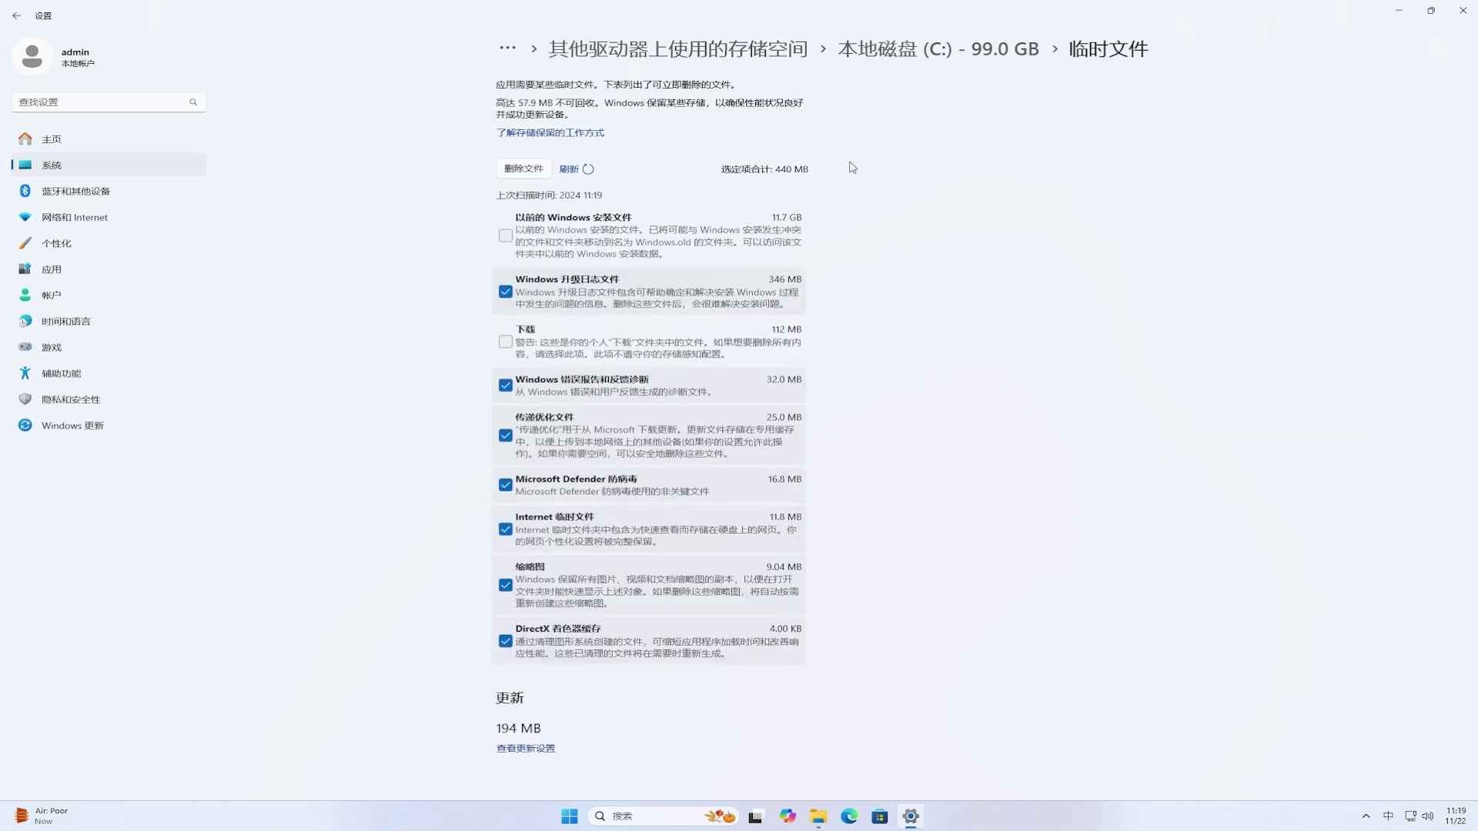
left_click(506, 237)
left_click(524, 169)
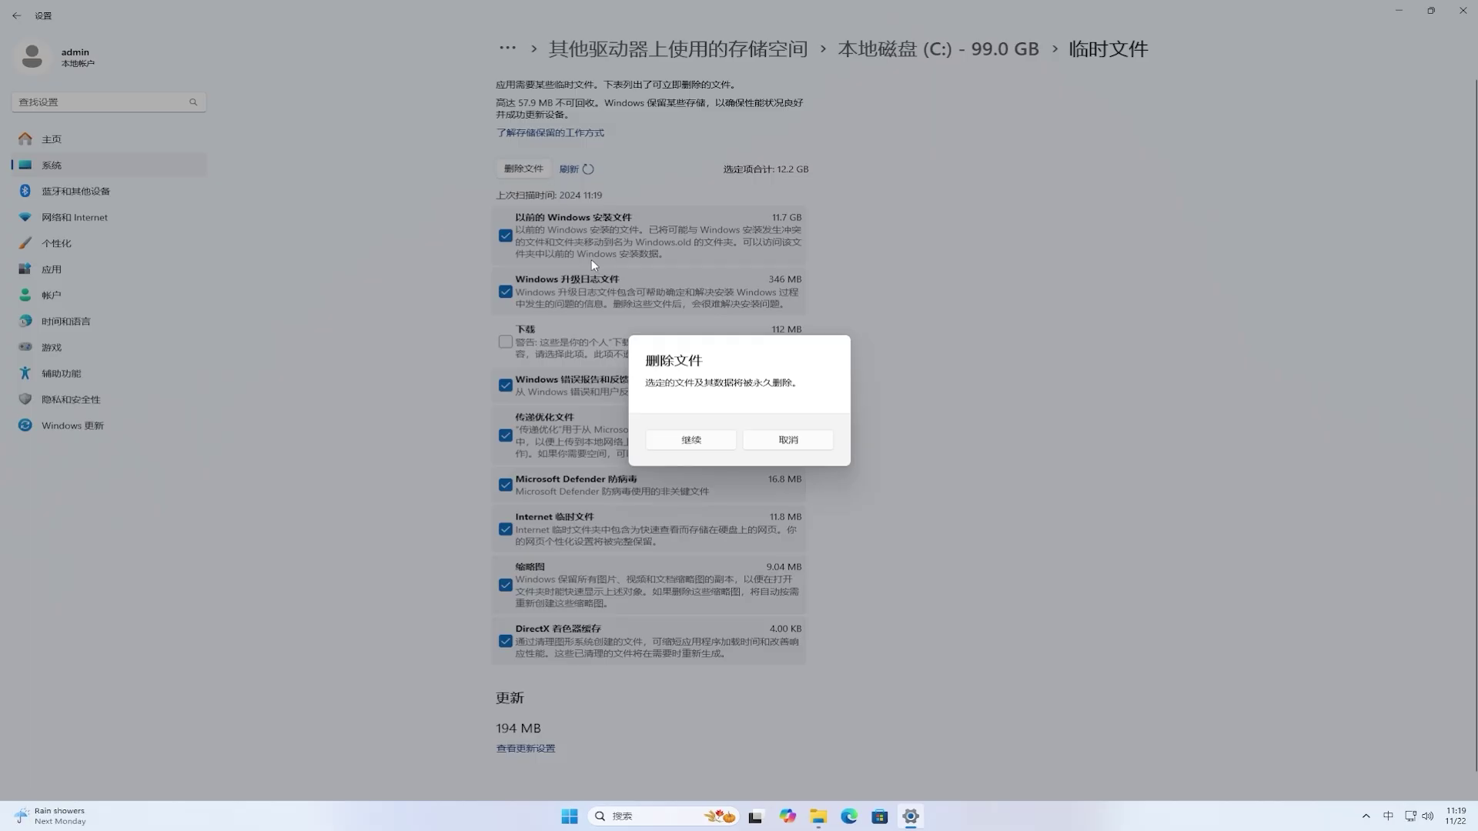
left_click(730, 441)
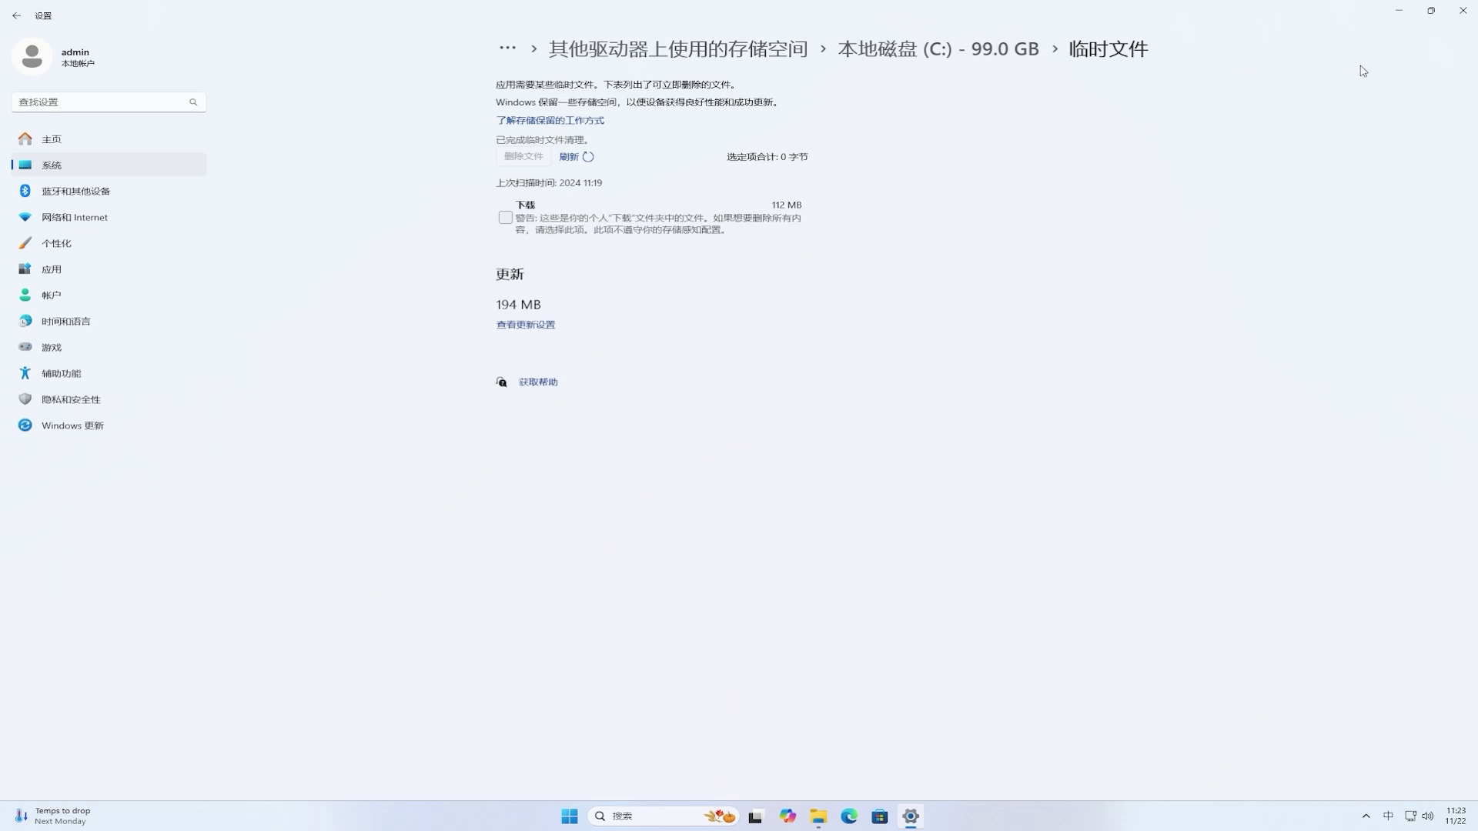
Step: Close Settings, File Explorer and the C: drive properties dialog to reveal the desktop
left_click(1462, 10)
left_click(1463, 11)
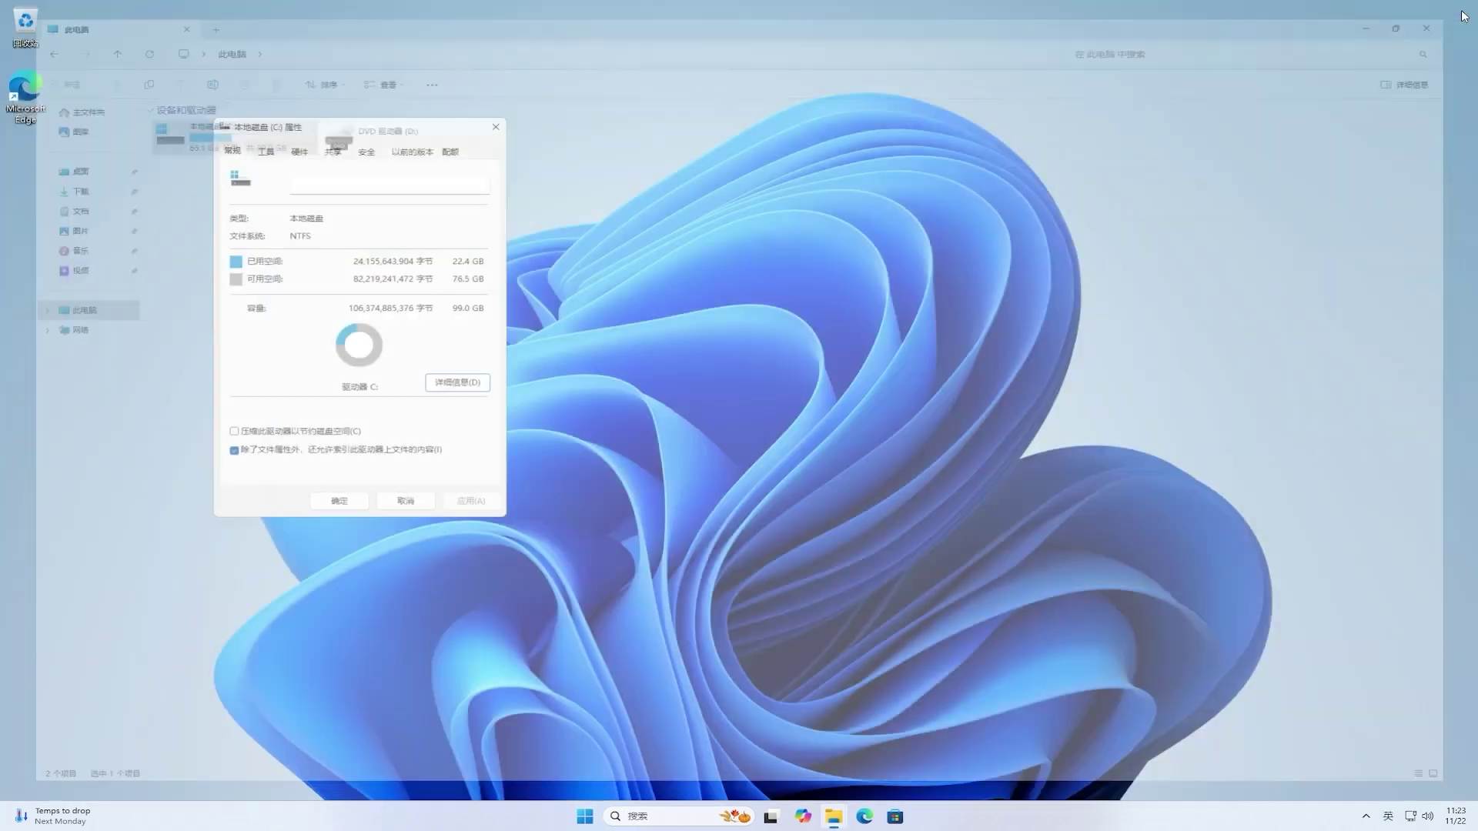
left_click(496, 127)
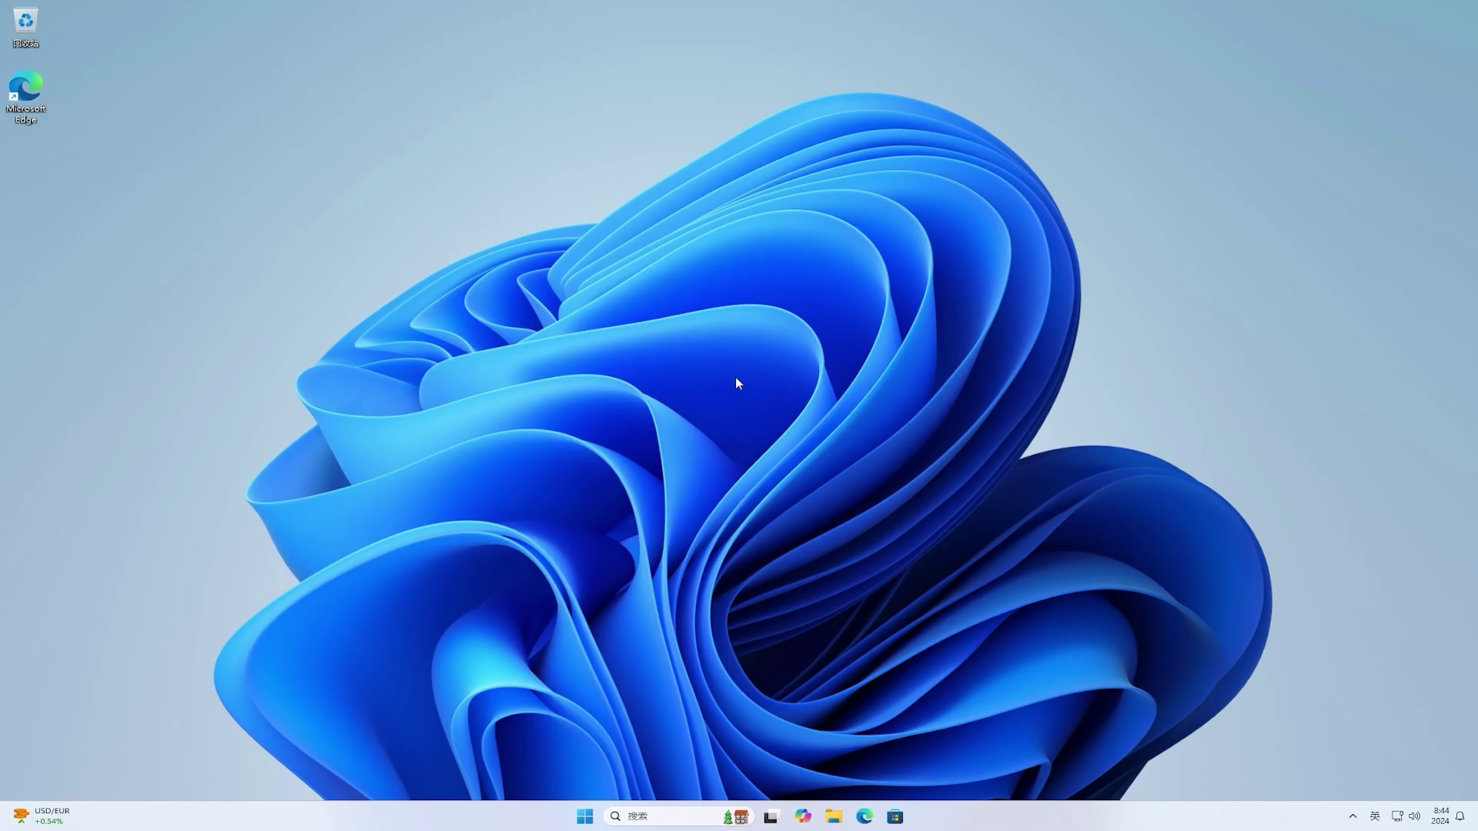
Step: Open Edge, go to google.com and search for 'vivetool'
left_click(864, 817)
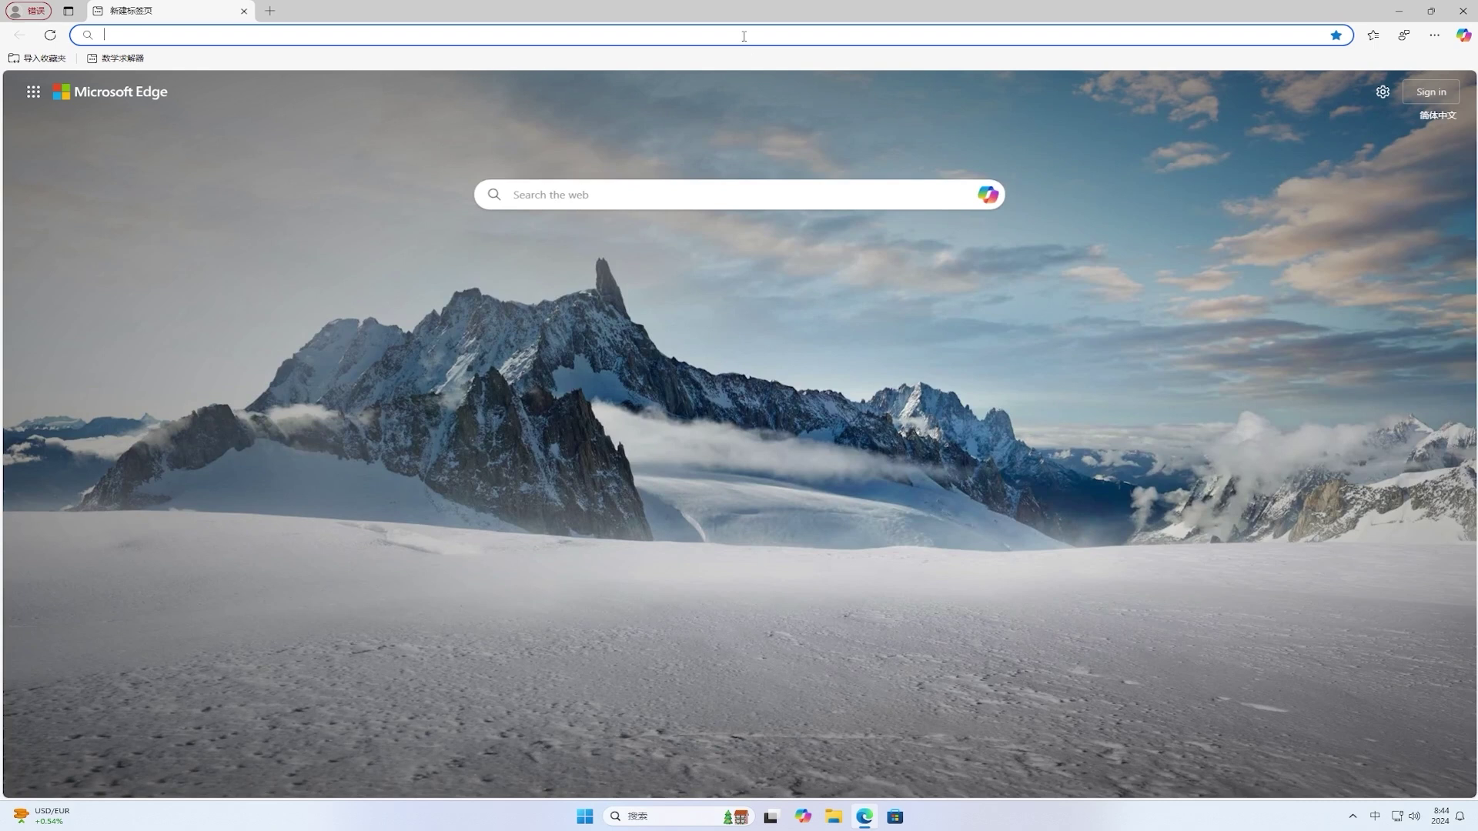
key("shift")
type("google.com")
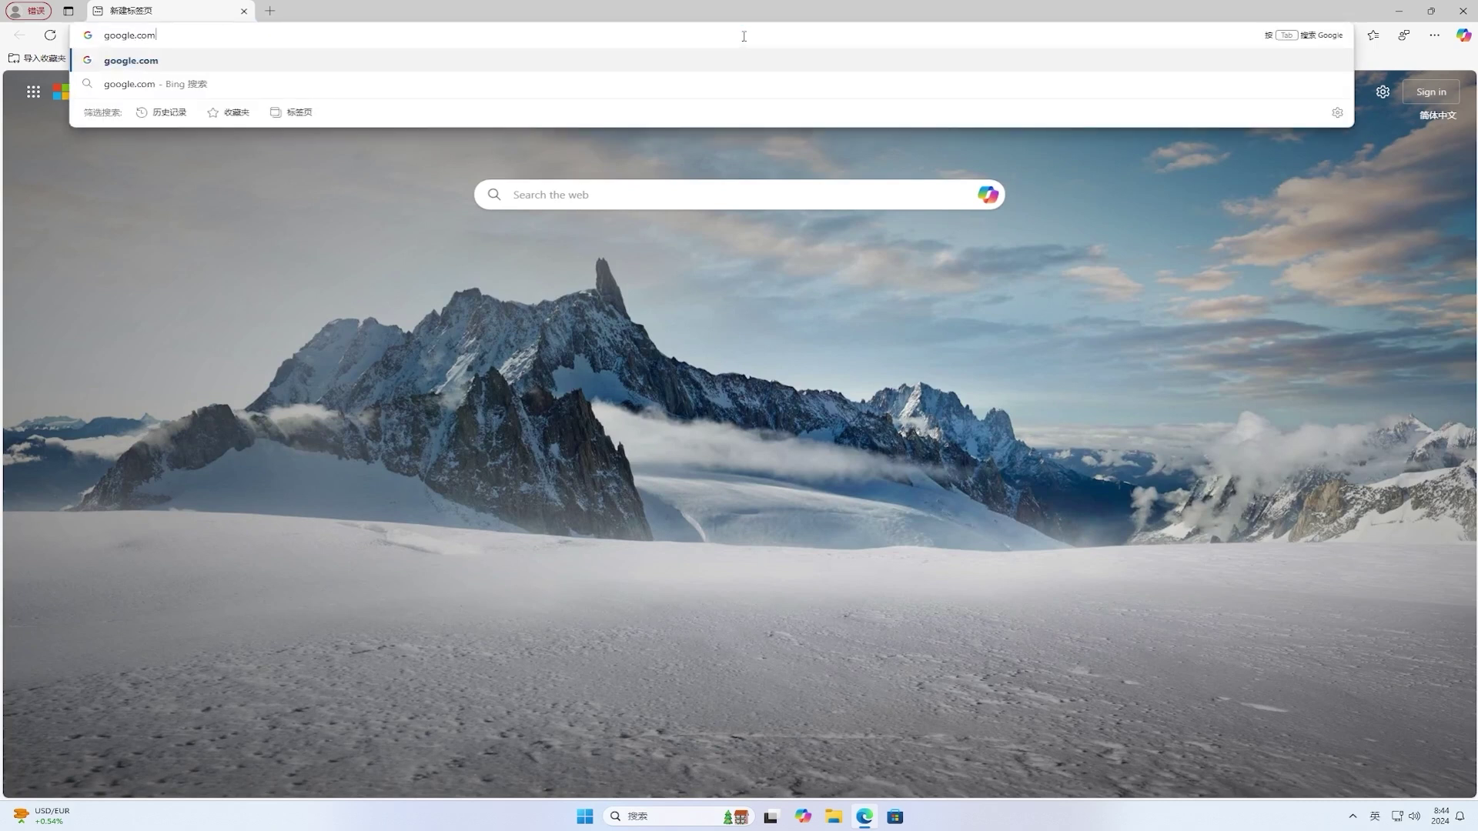
key("Return")
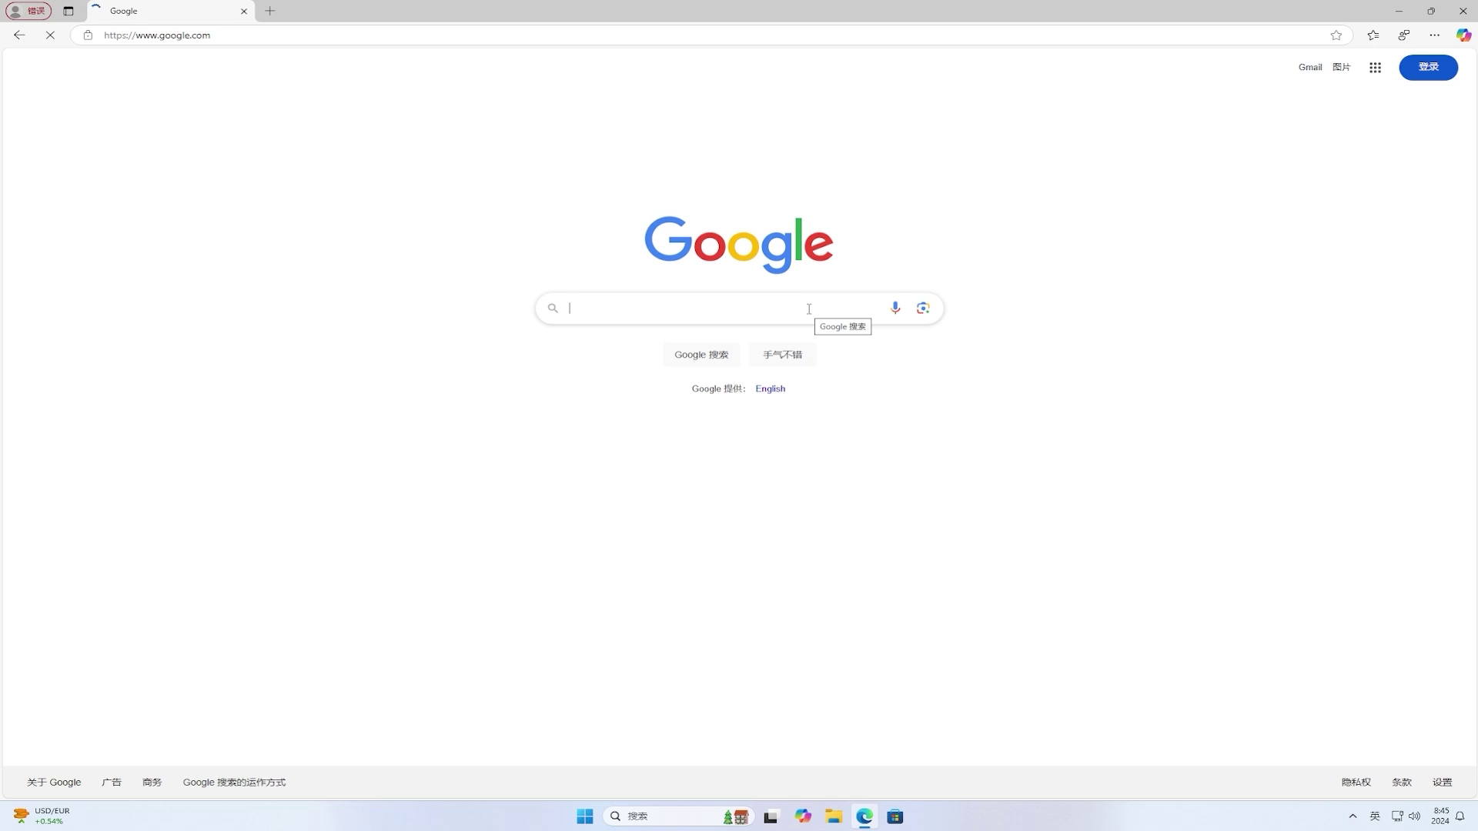
type("vivetool")
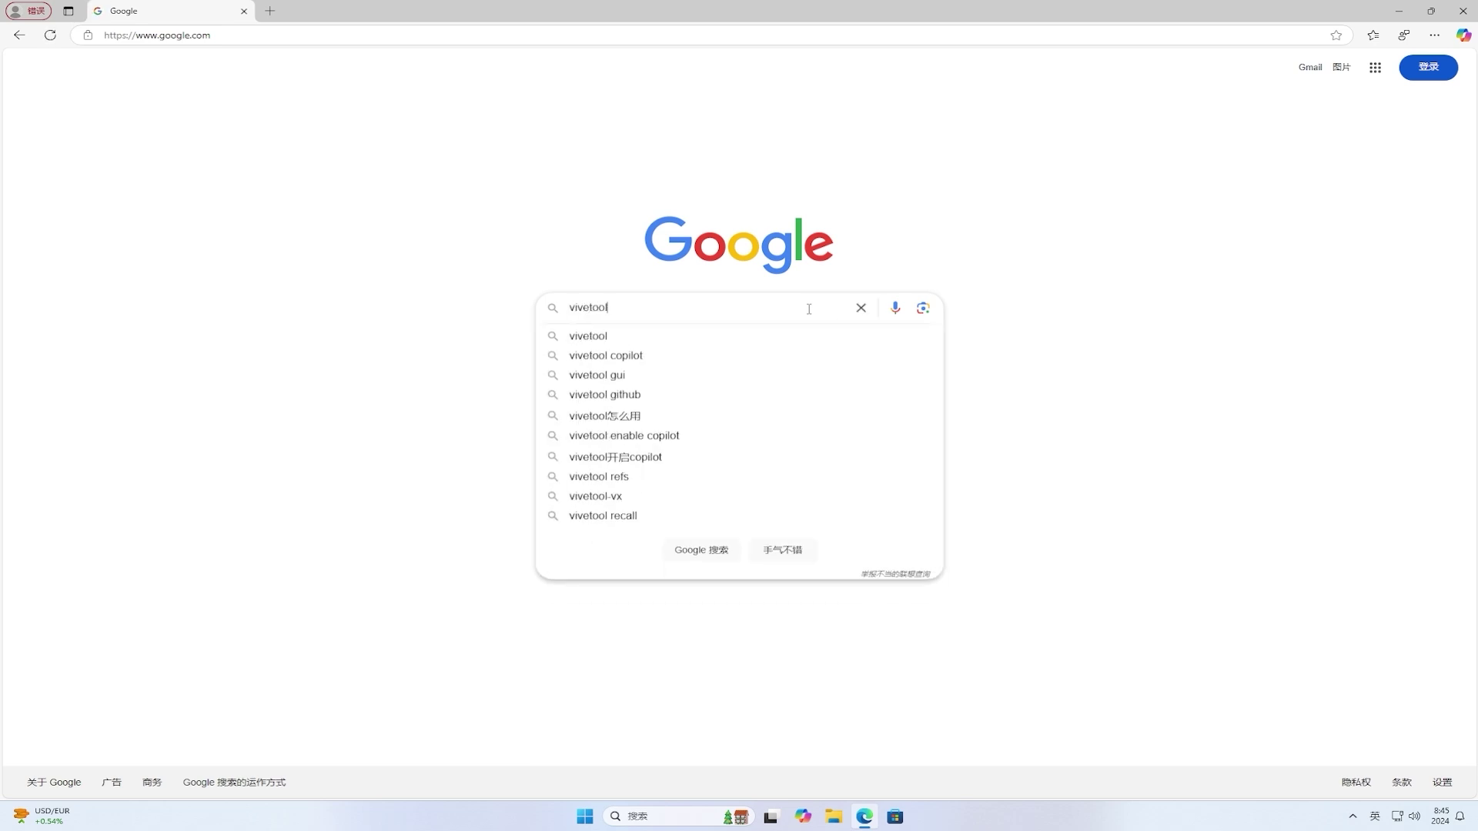
key("Return")
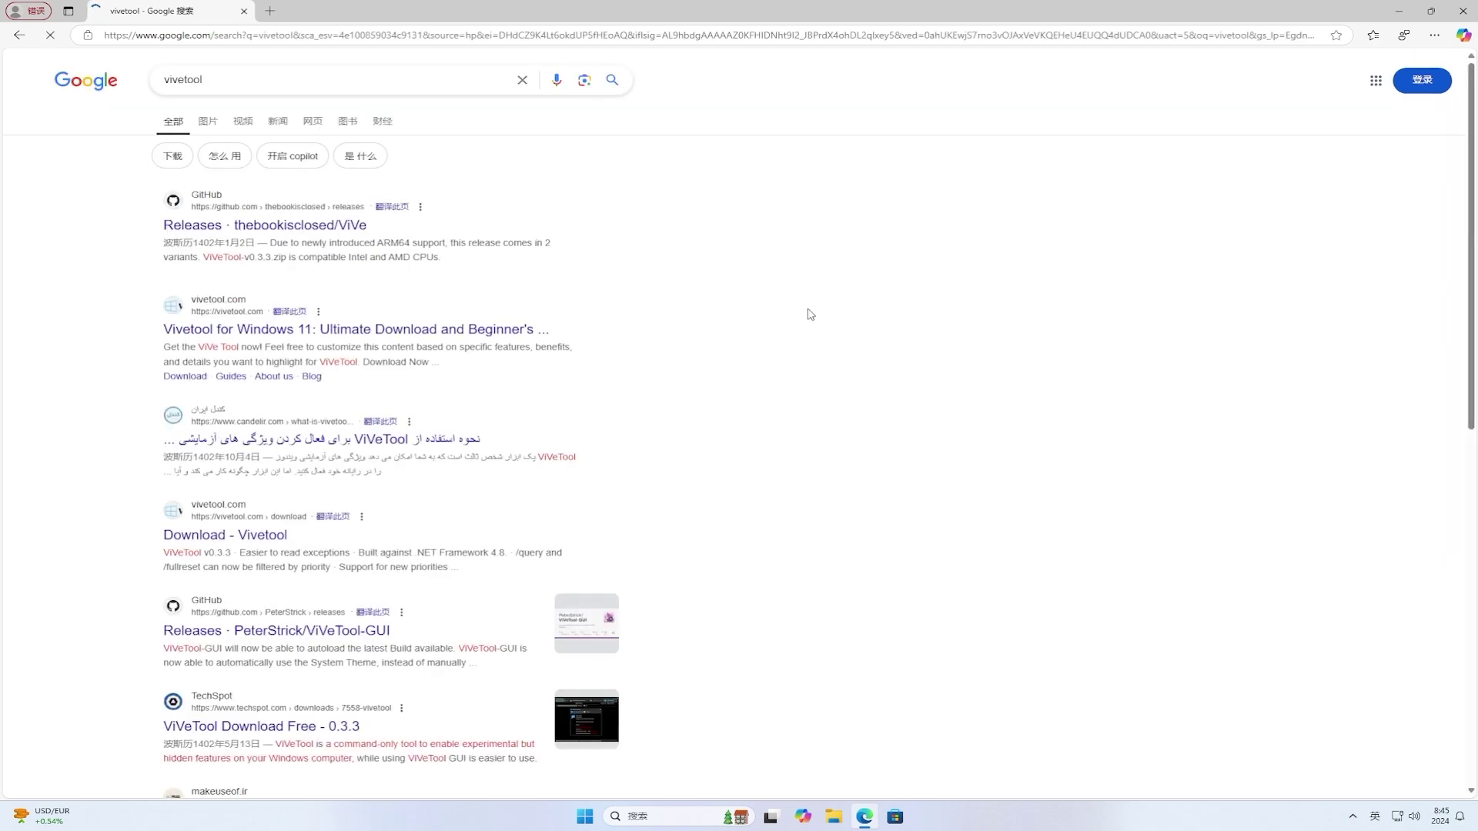
Step: Download ViVeTool-v0.3.3.zip from the ViVe GitHub releases page and show it in the Downloads folder
left_click(351, 225)
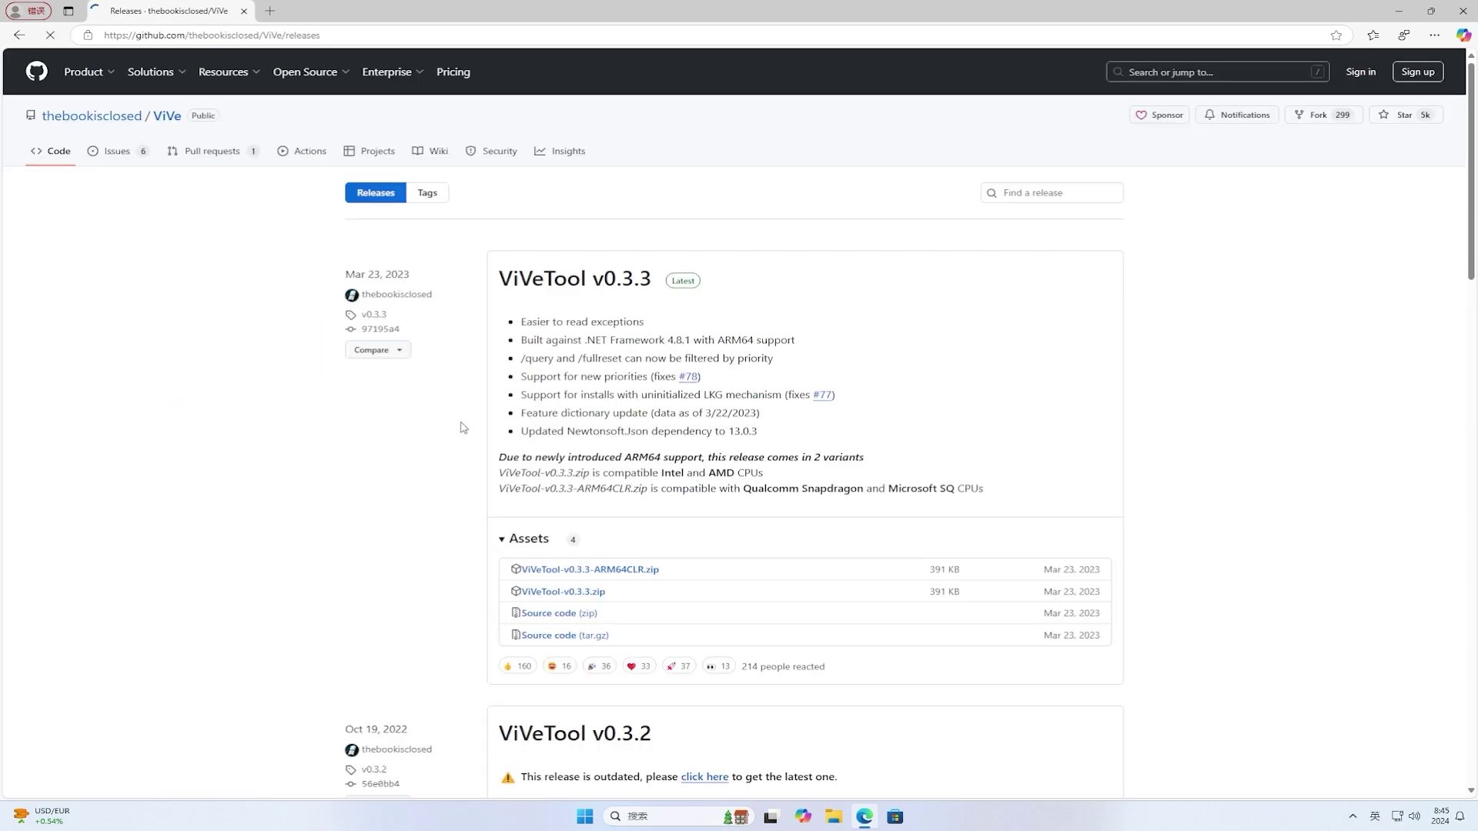
left_click(573, 592)
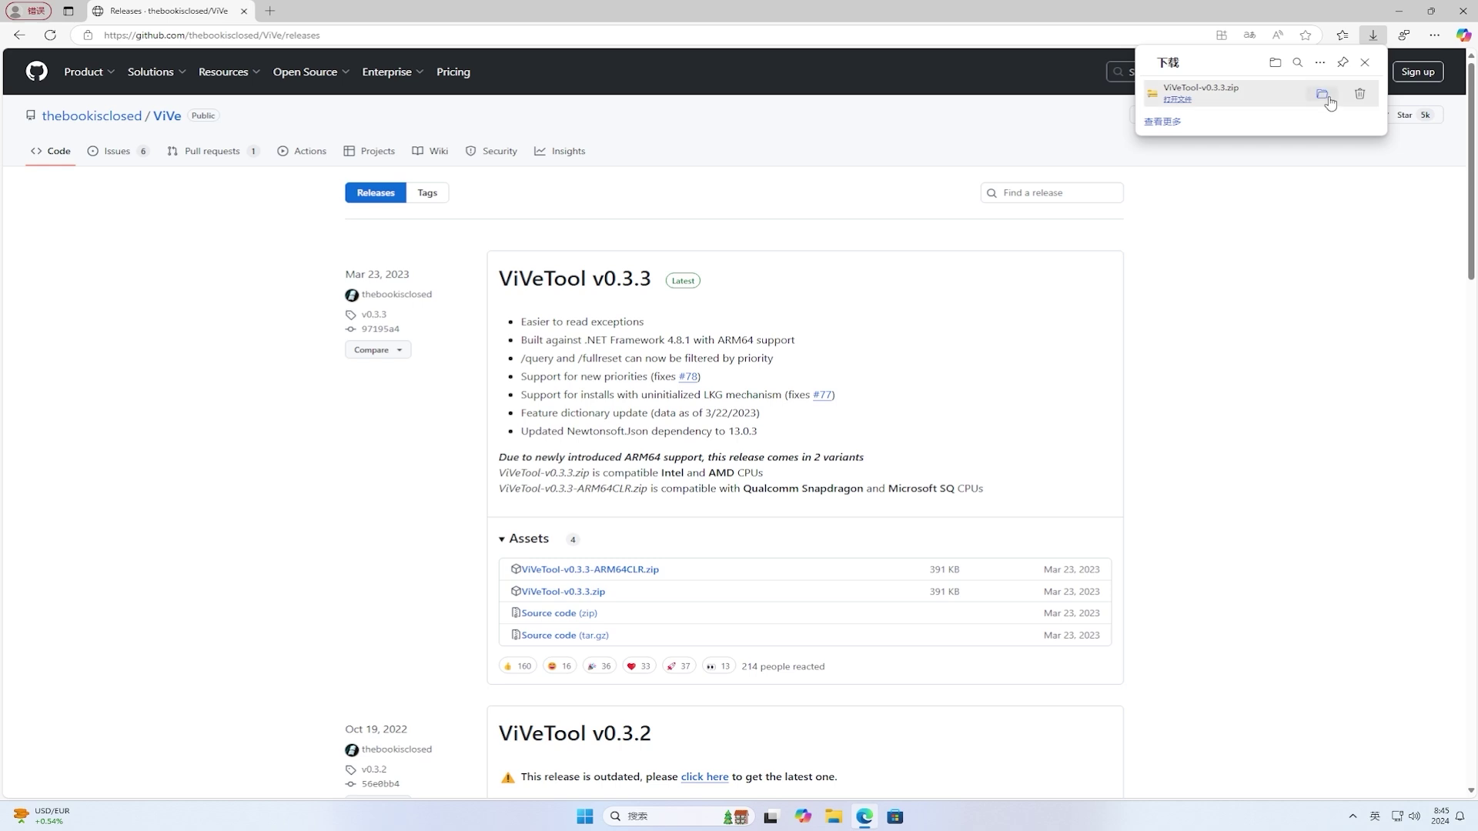
left_click(1323, 95)
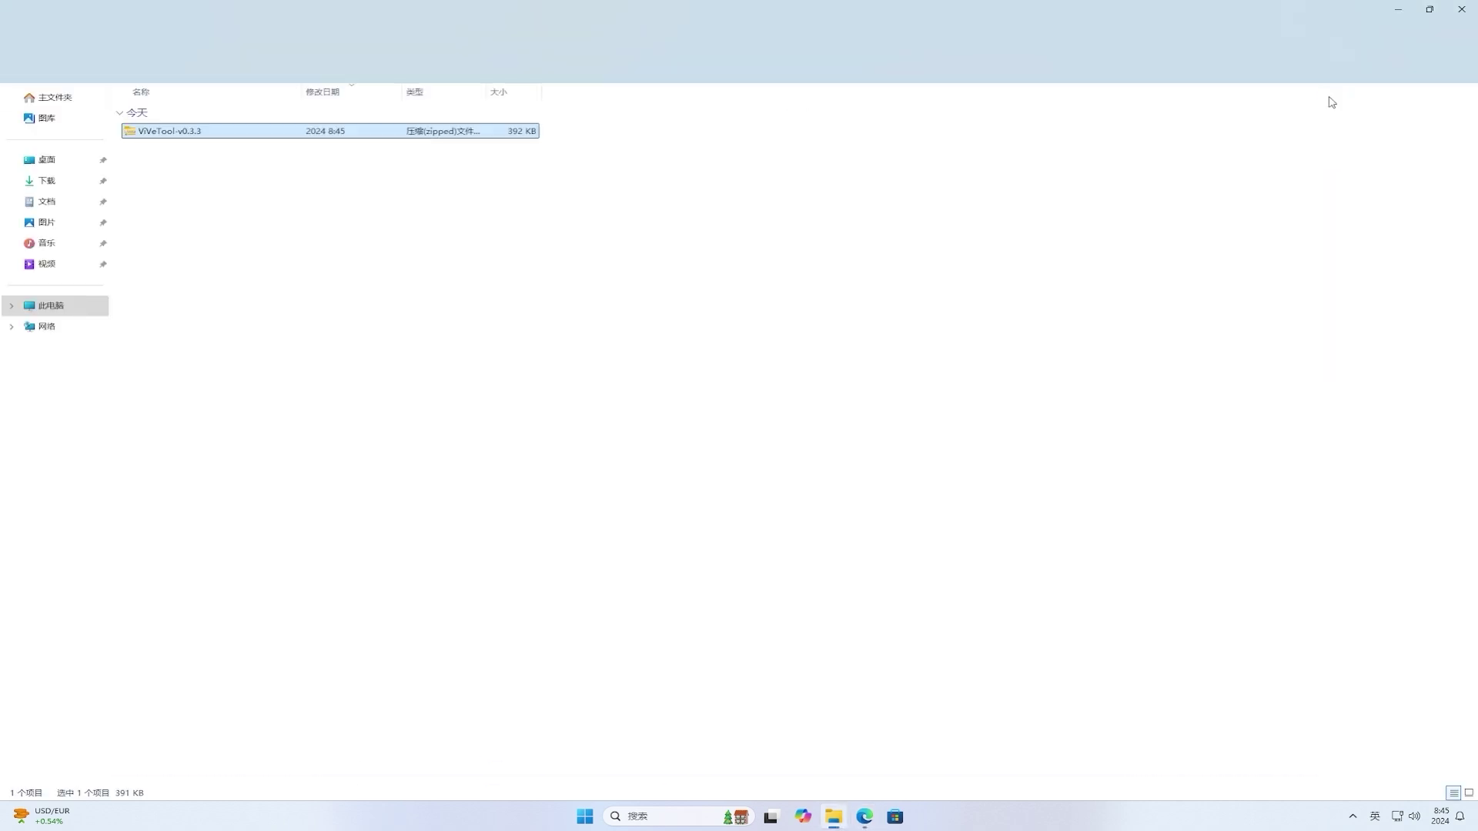
Step: Extract ViVeTool-v0.3.3.zip into its own ViVeTool-v0.3.3 folder in Downloads
right_click(196, 134)
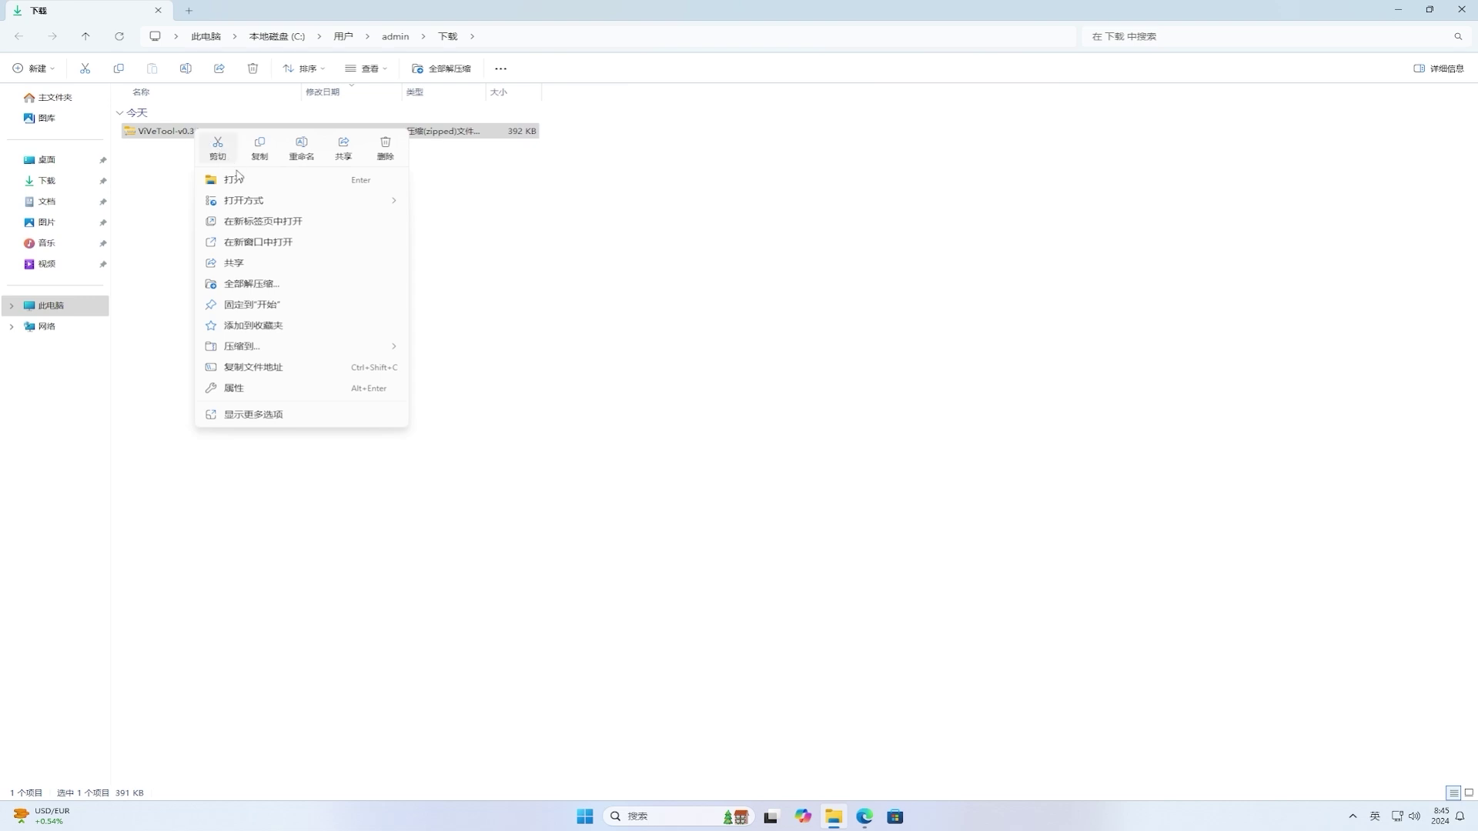
left_click(351, 290)
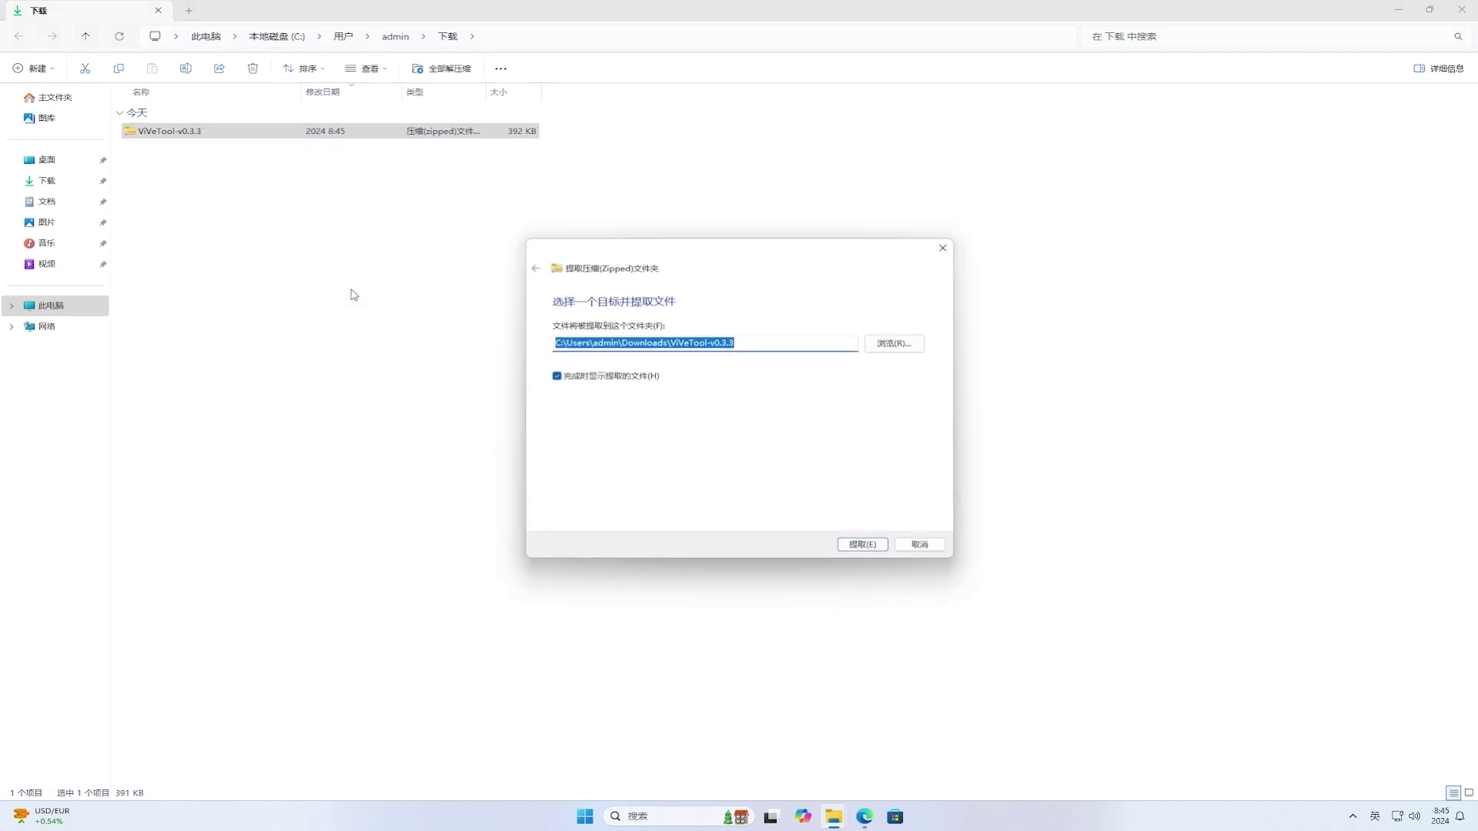
left_click(863, 544)
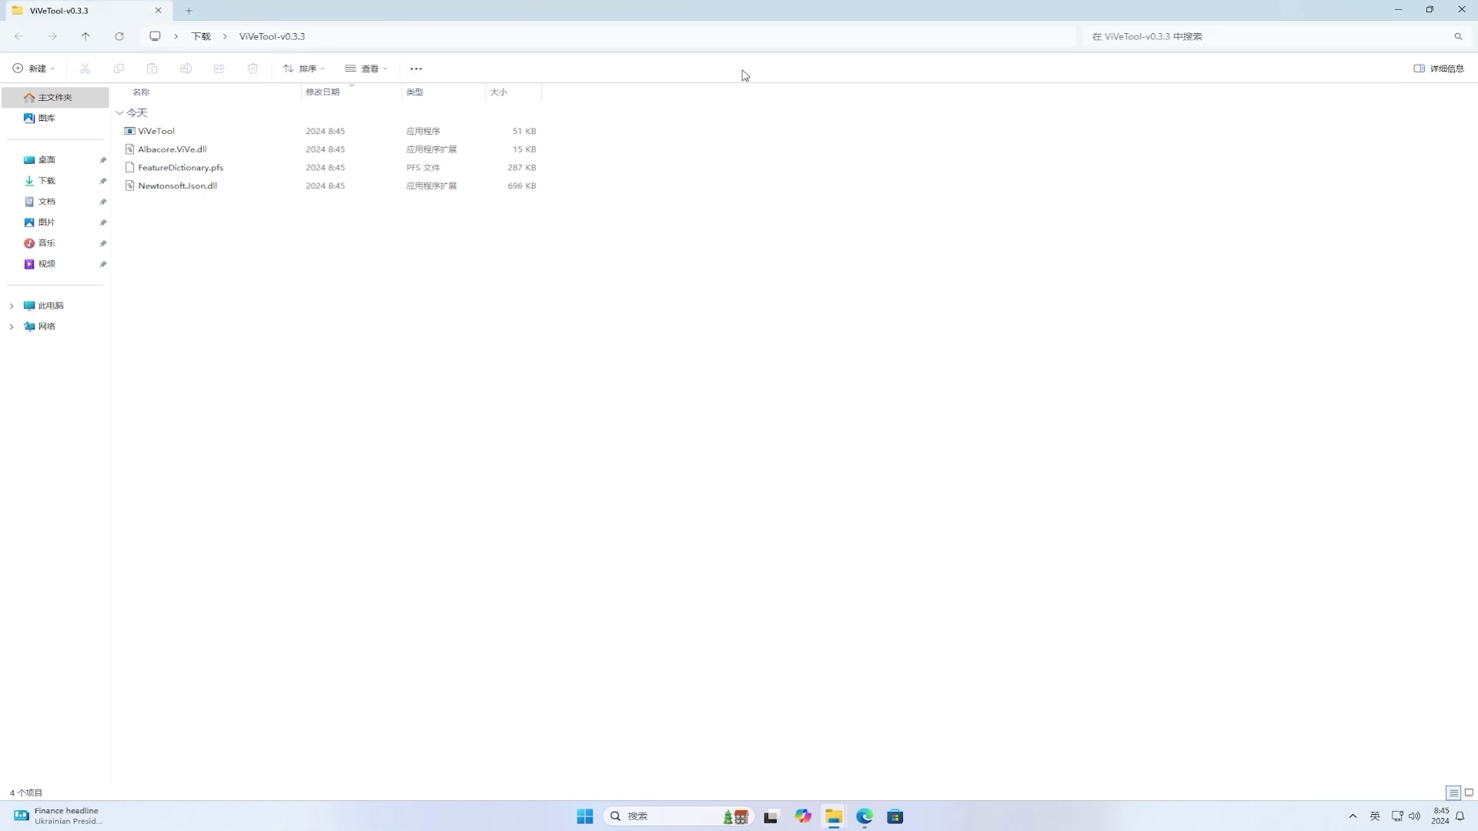
Step: Copy the extracted ViVeTool folder's full path from the address bar
left_click(742, 37)
right_click(742, 37)
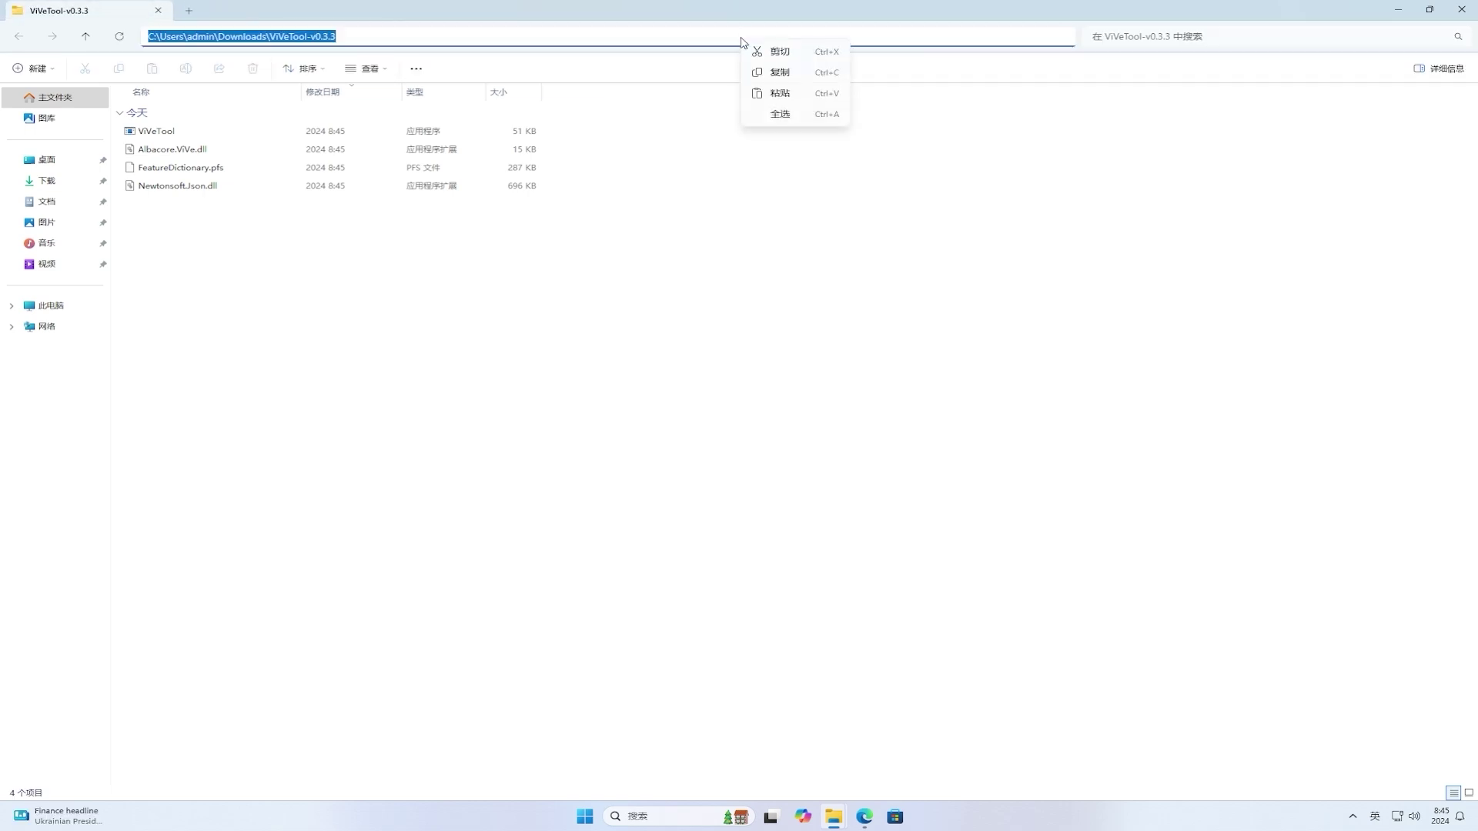
left_click(780, 74)
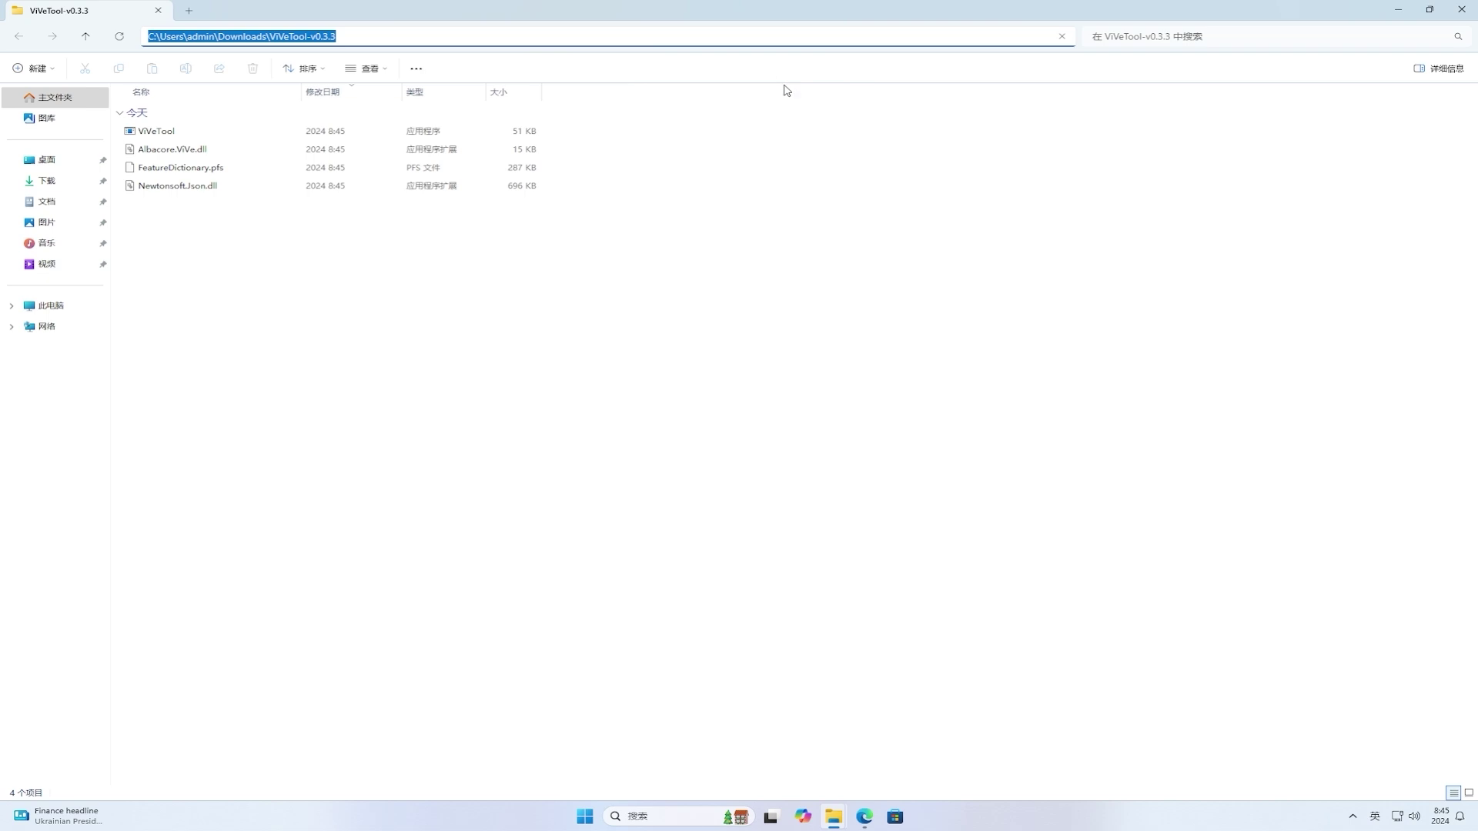
Step: Close all File Explorer windows and the Edge browser from the taskbar
right_click(847, 816)
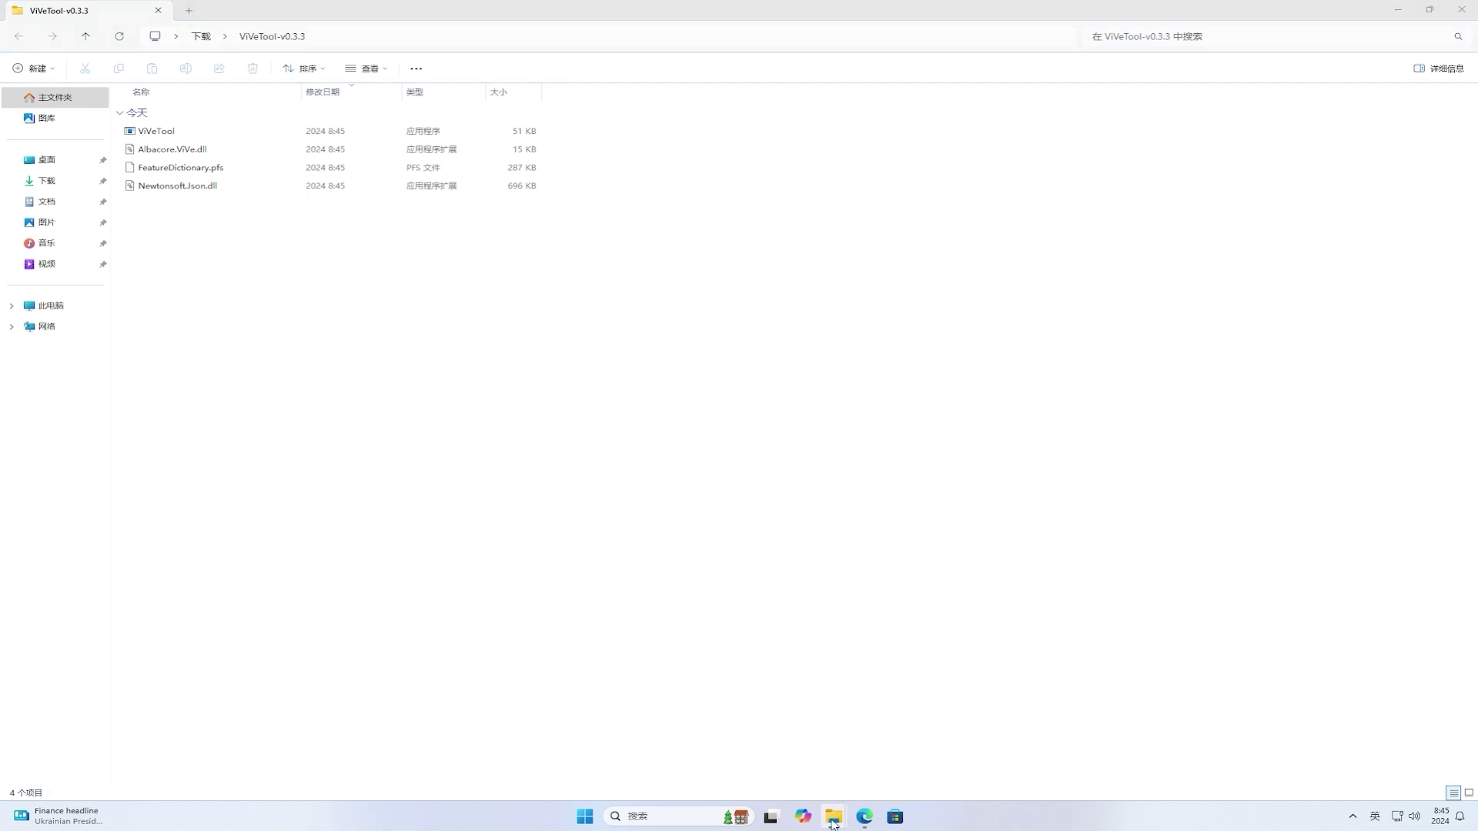
left_click(791, 780)
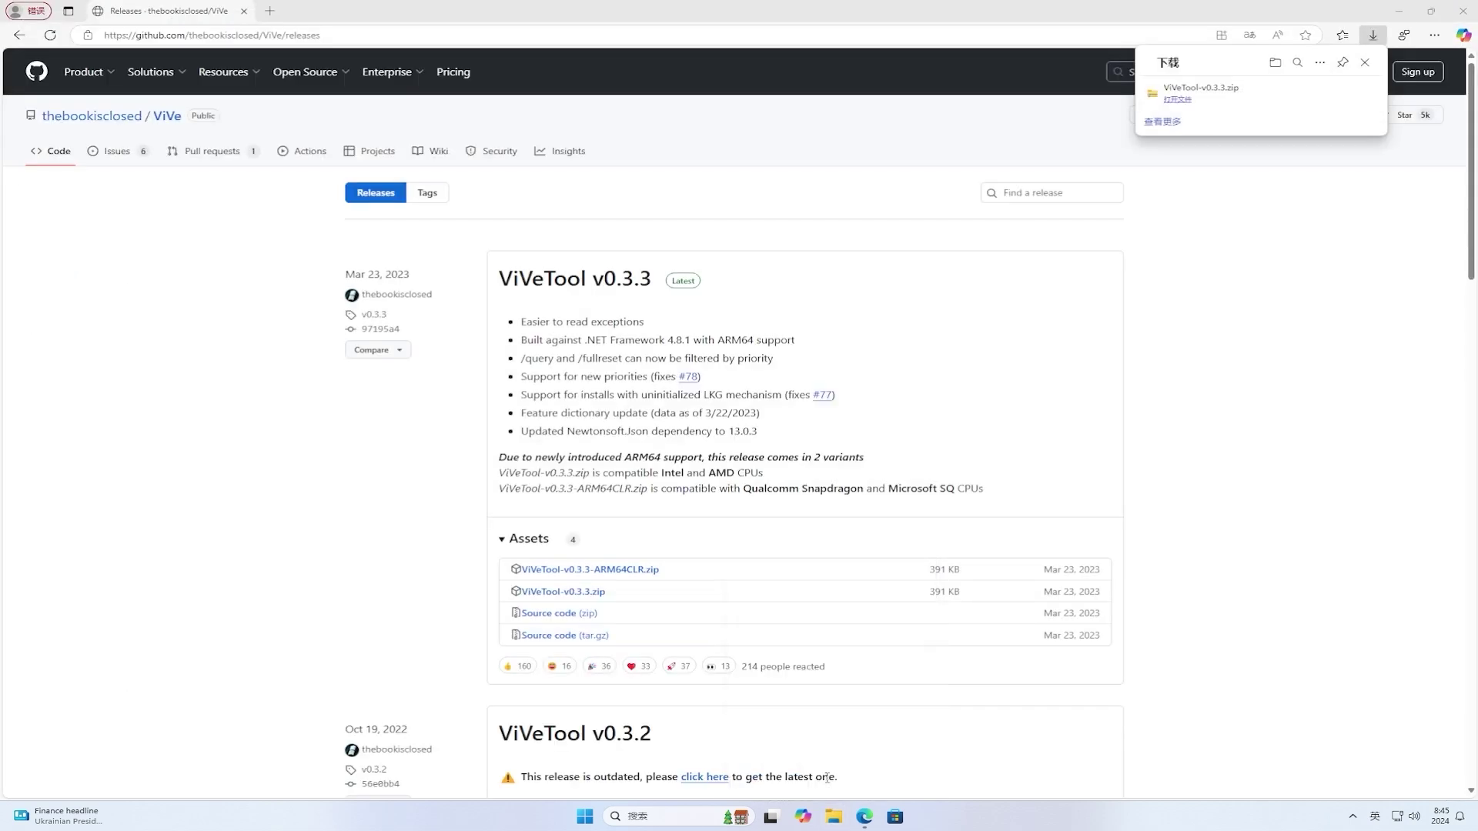
right_click(868, 822)
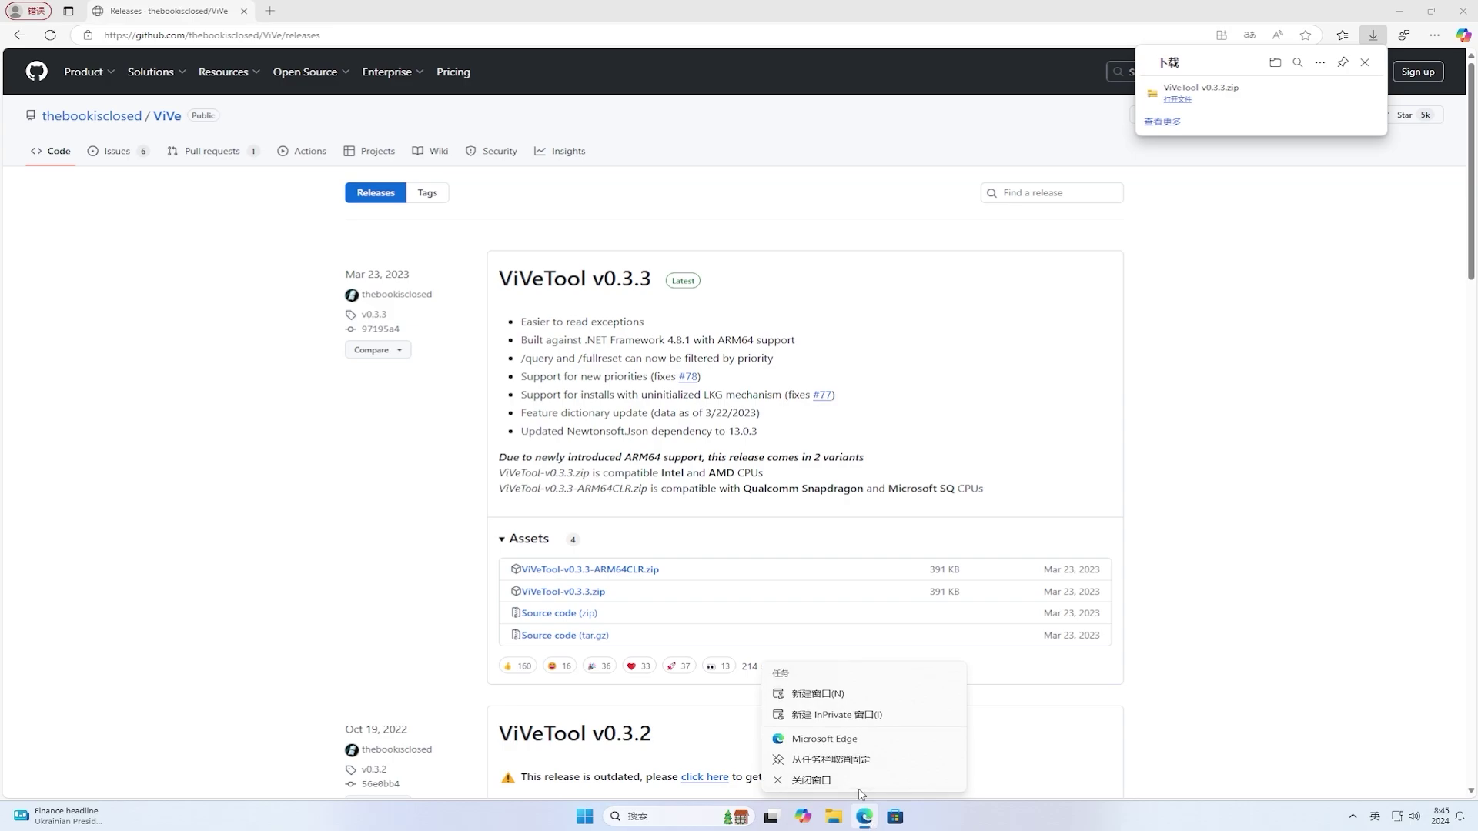
left_click(861, 789)
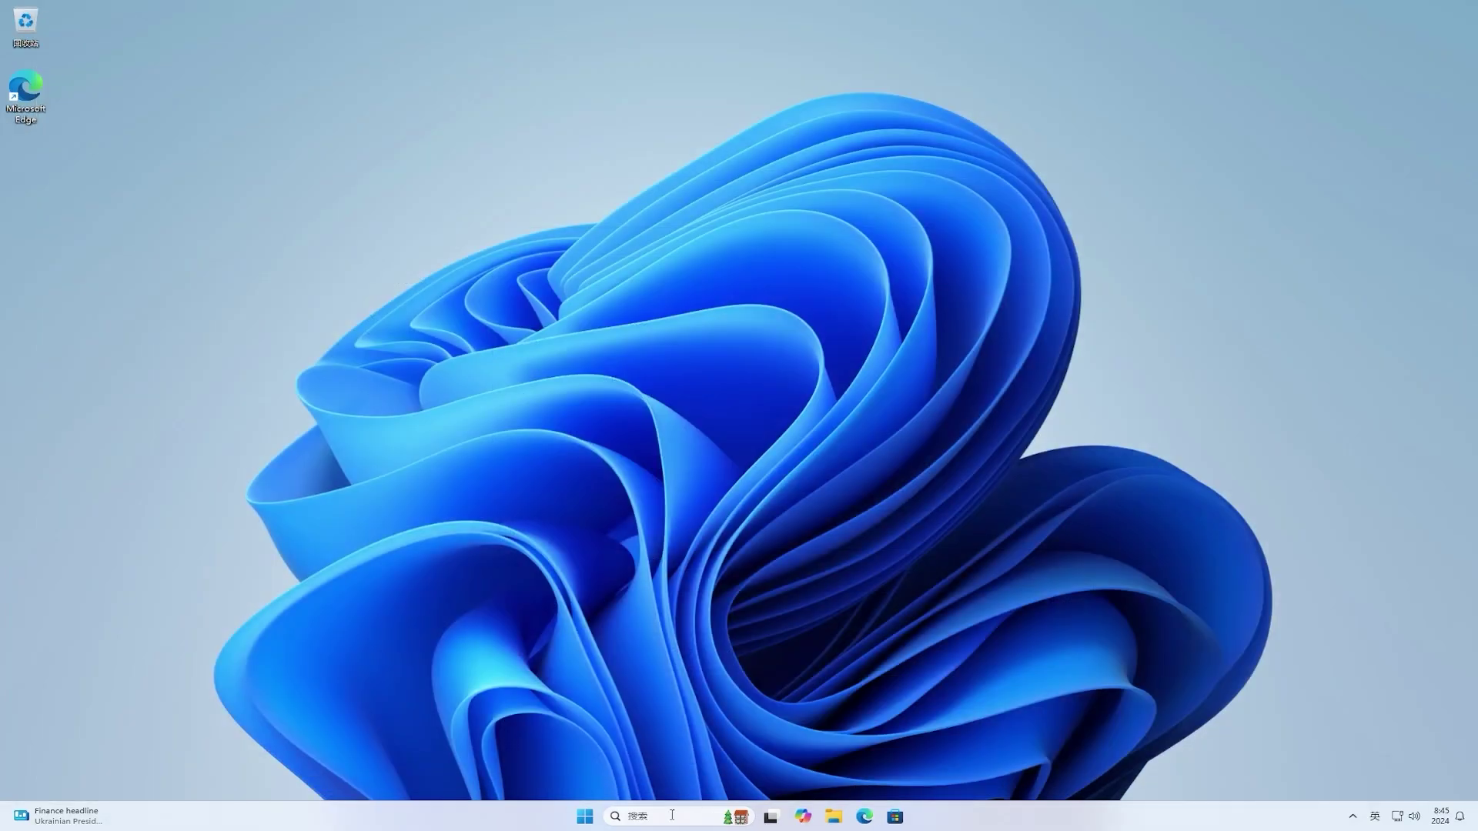
Step: Launch Command Prompt as administrator via a 'cmd' search and centre its window
left_click(585, 818)
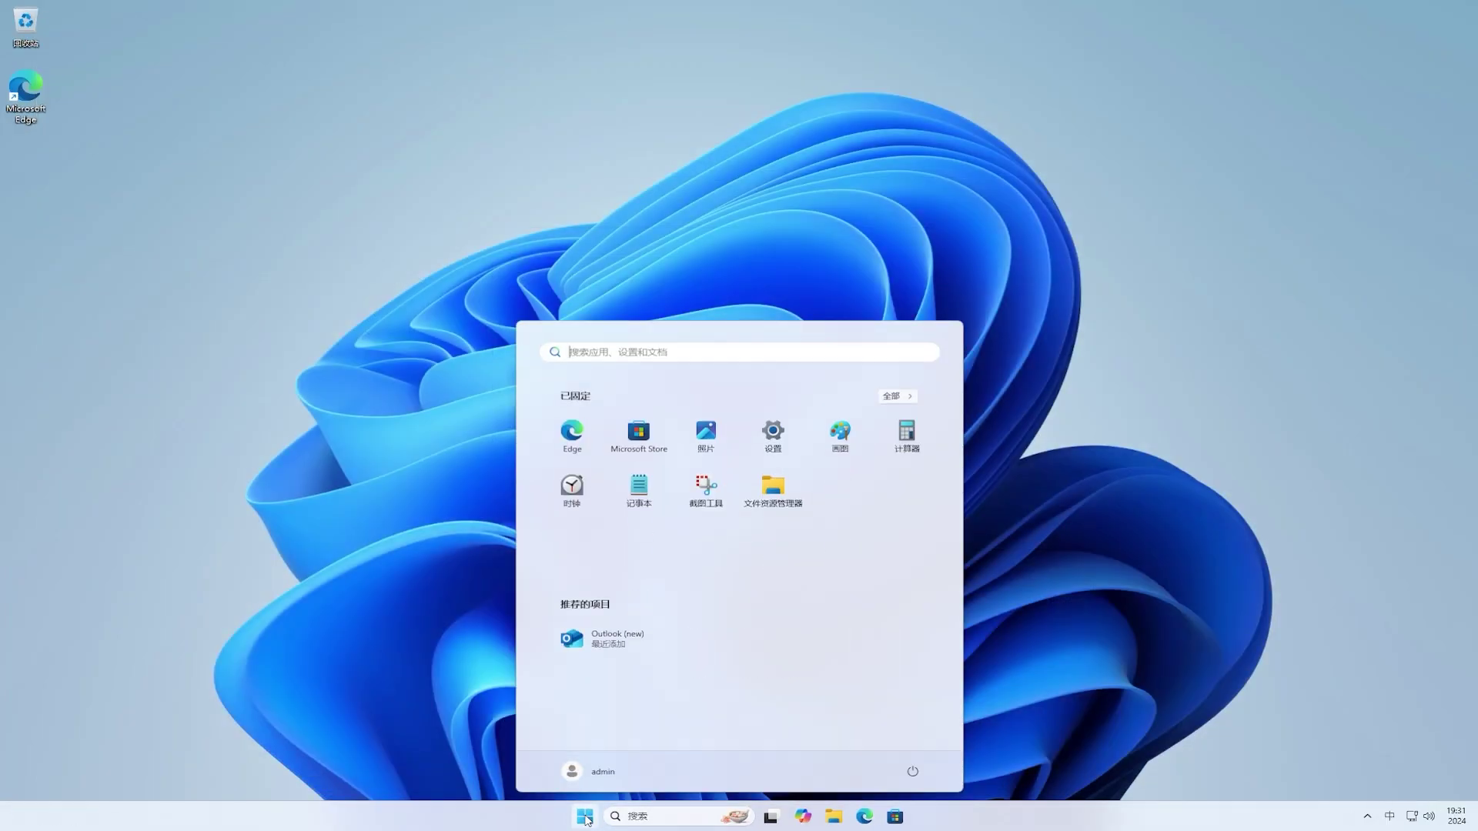
type("cmd")
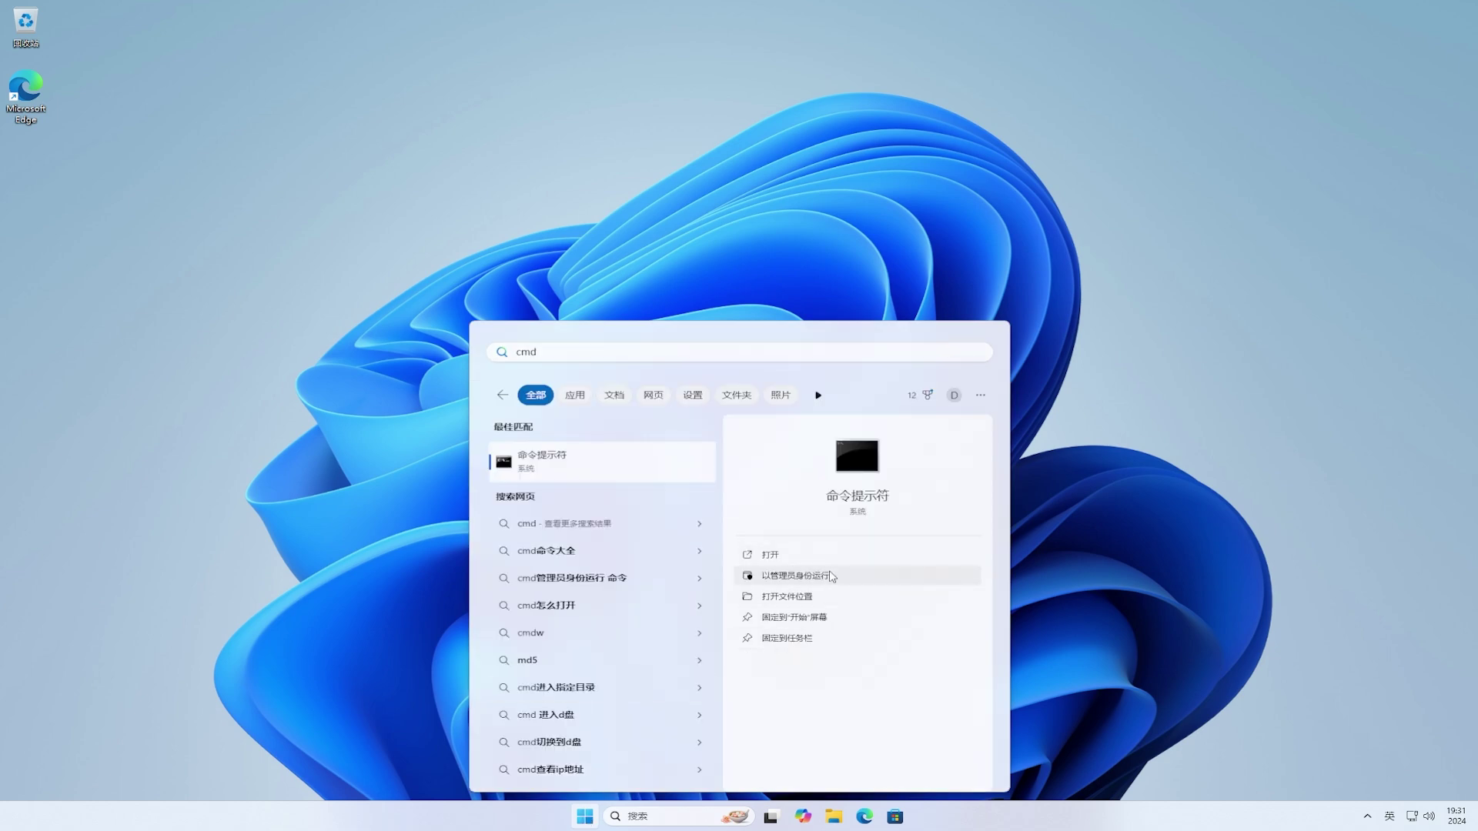
left_click(829, 574)
left_click(686, 502)
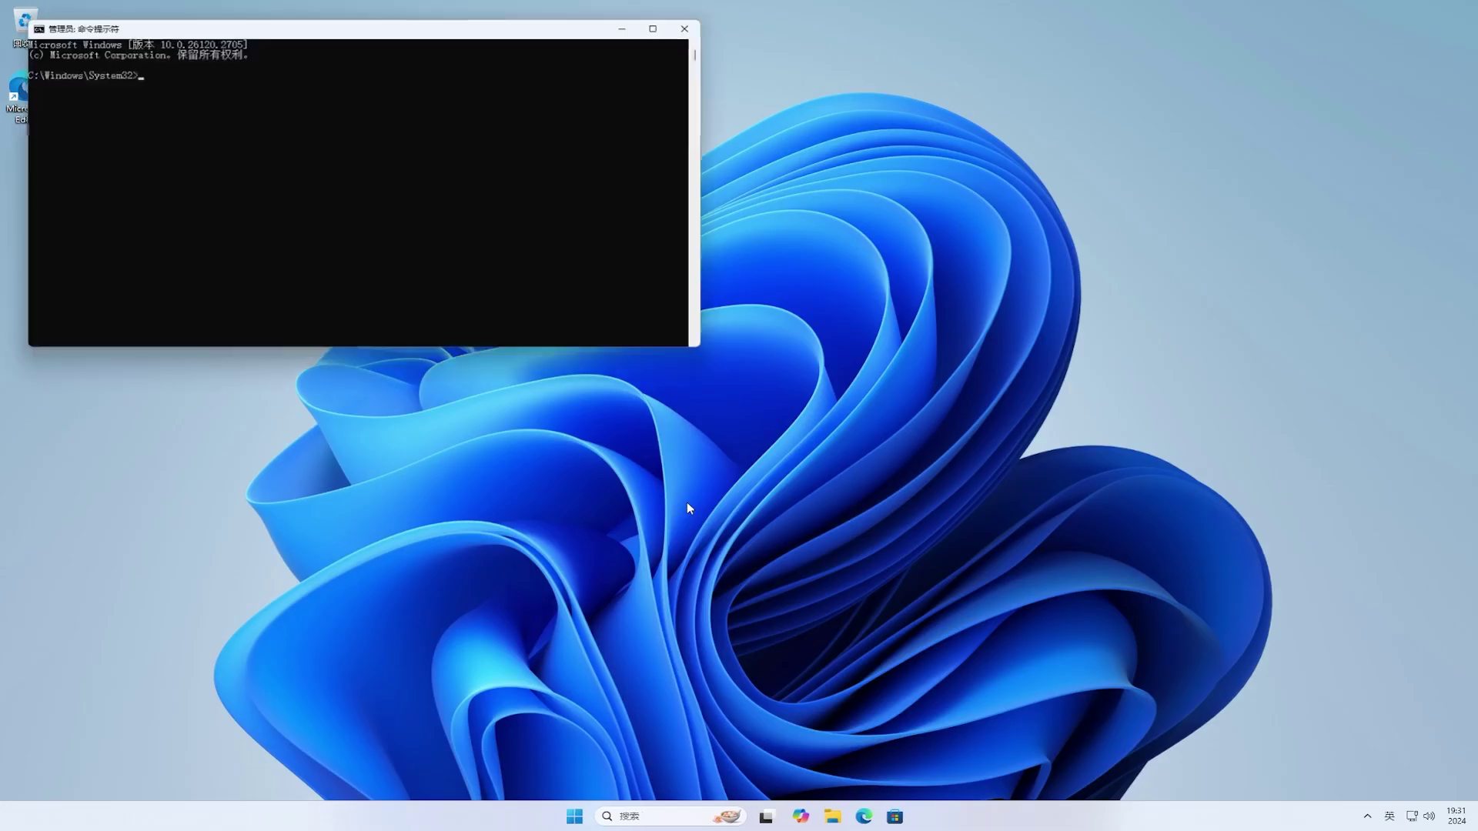
left_click_drag(468, 27, 863, 257)
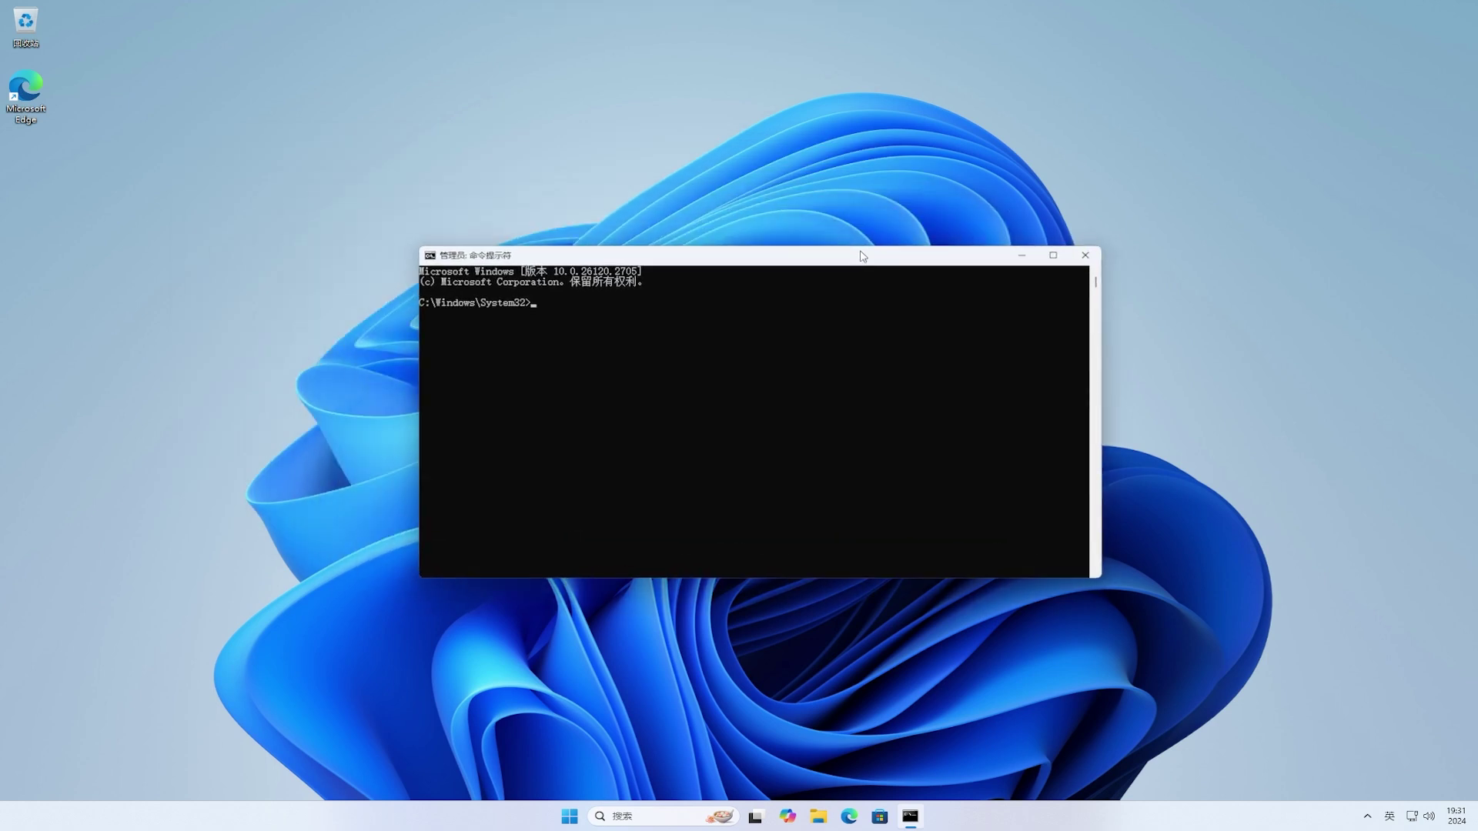
Step: Change to the pasted ViVeTool folder and run vivetool /enable /id:53308415
type("cd")
type("C:\\Users\\admin\\Downloads\\ViVeTool-v0.3.3")
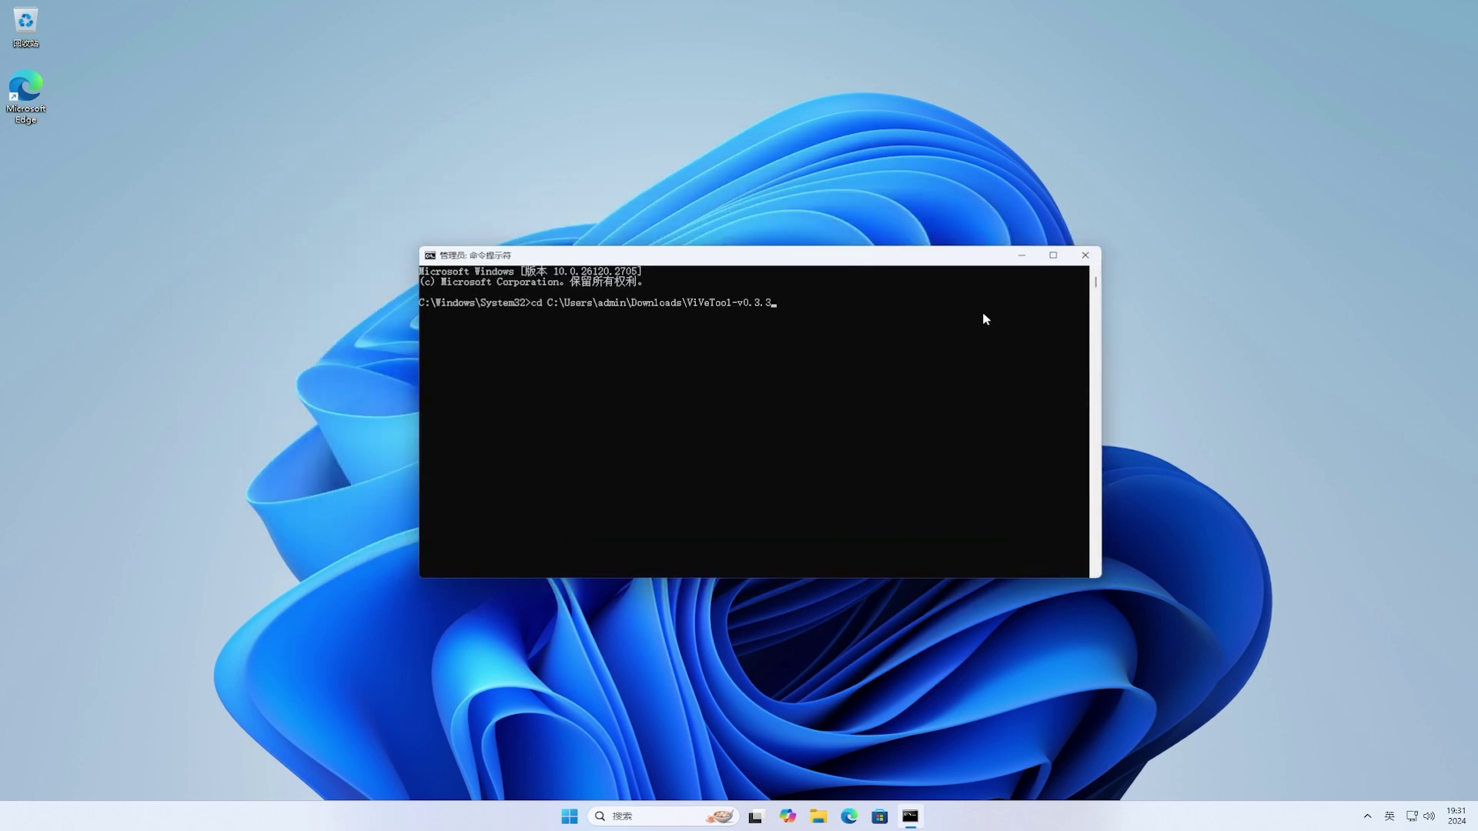
key("Return")
type("viv")
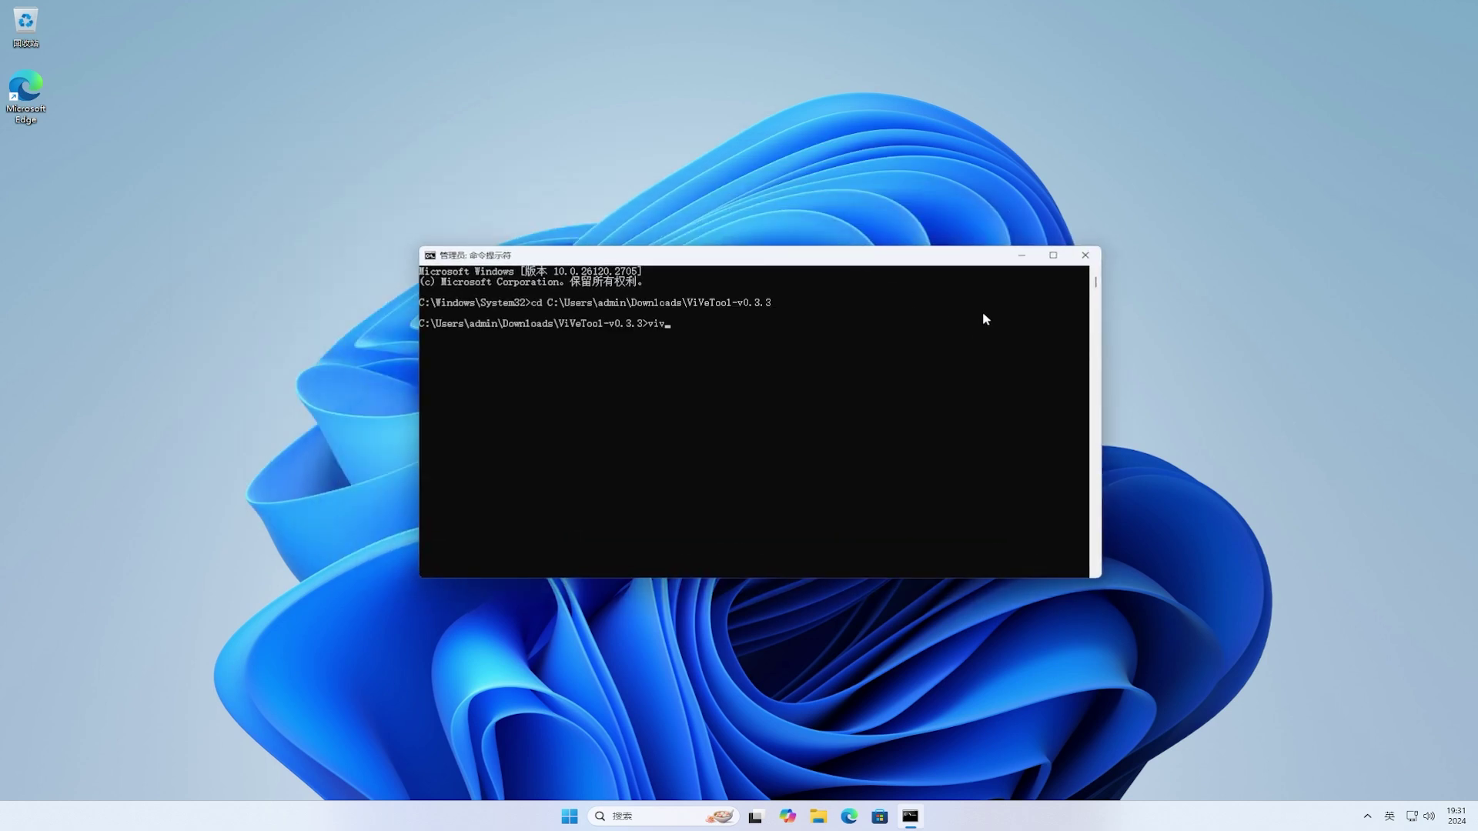
type("etool /enable /id:53308")
type("415")
key("Return")
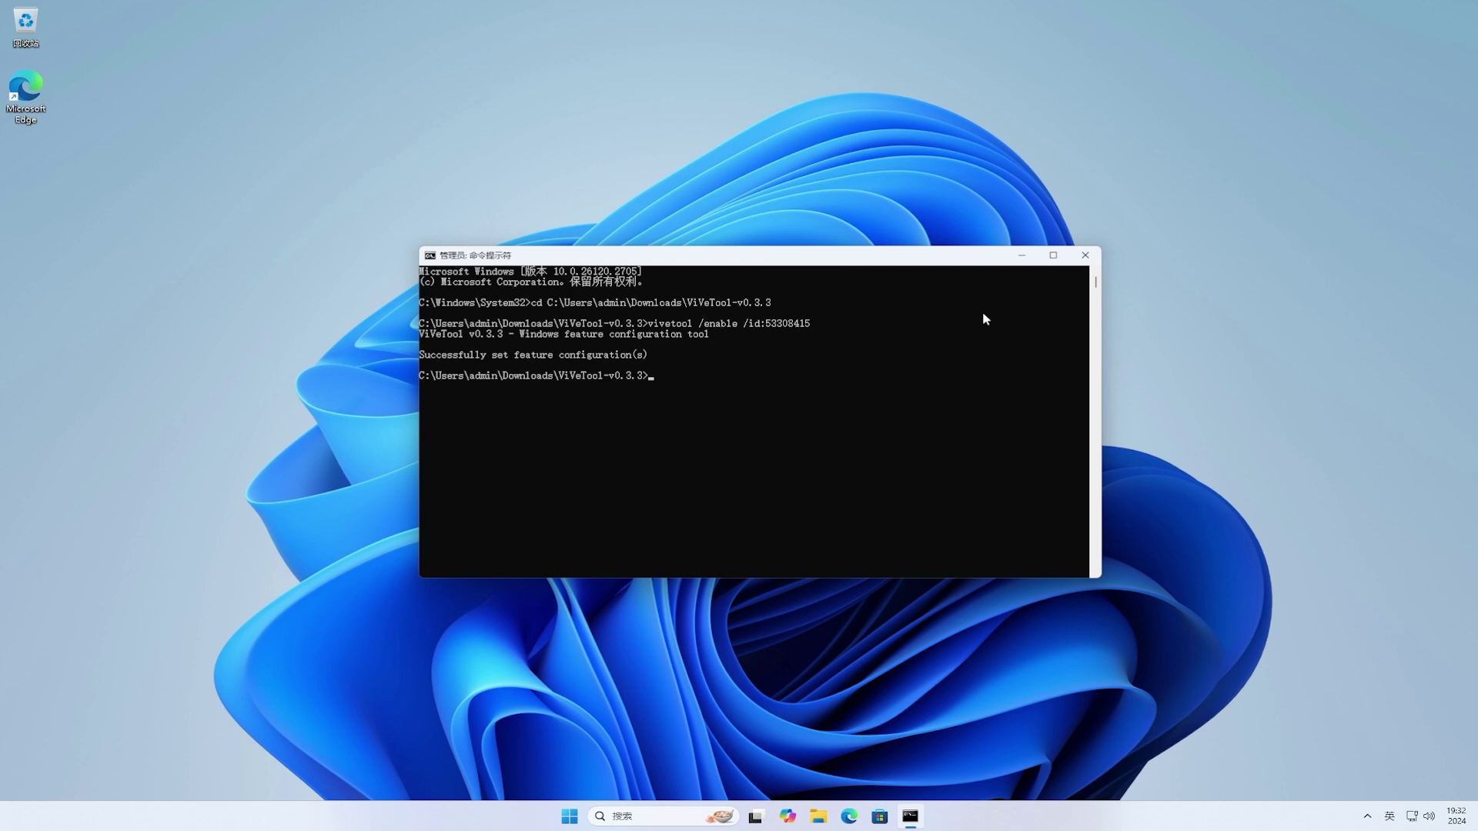
Step: Close the Command Prompt and restart the PC from the Start menu's power options
left_click(1093, 258)
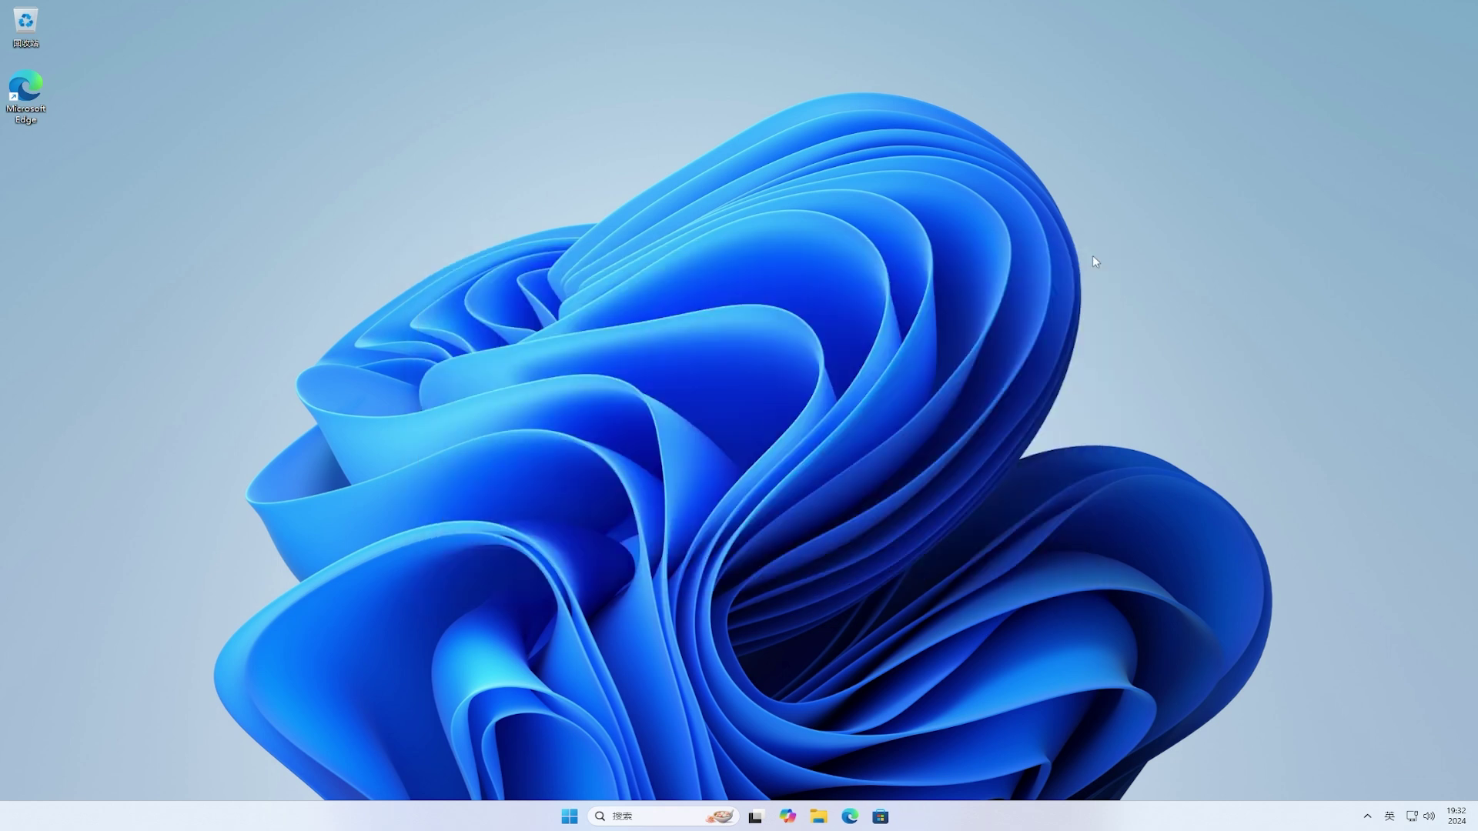
left_click(579, 821)
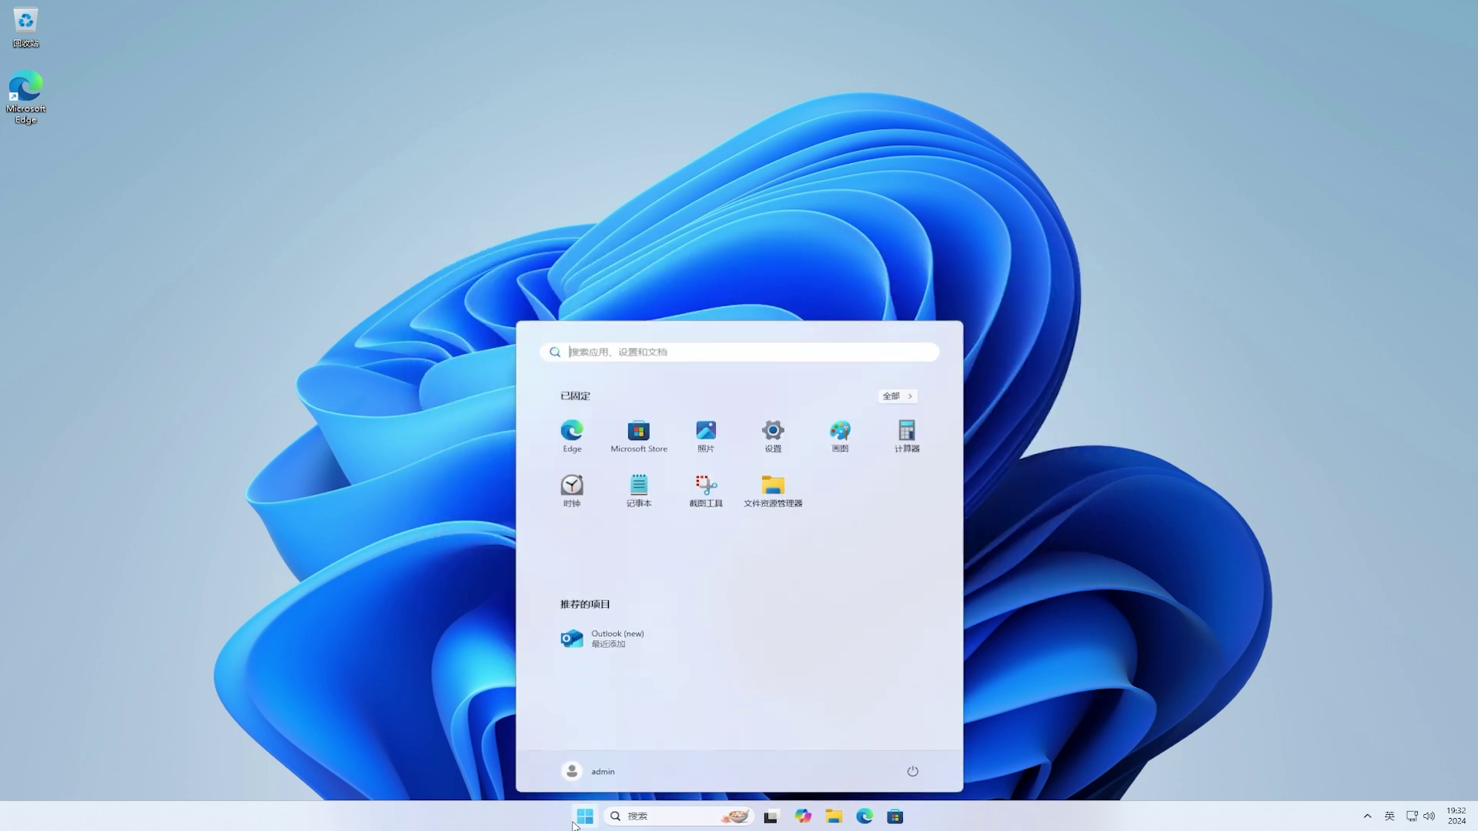
left_click(916, 773)
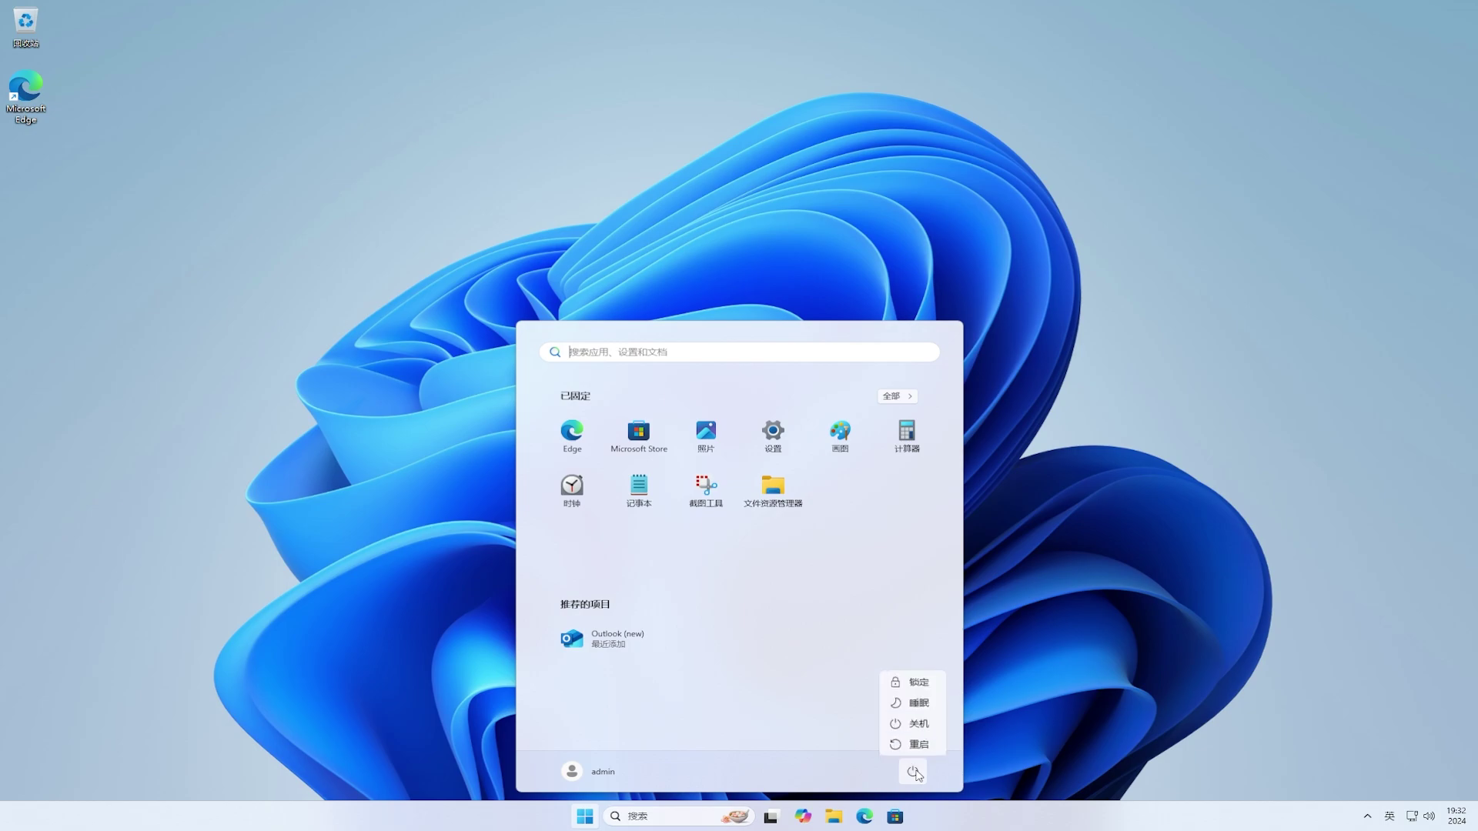
left_click(920, 747)
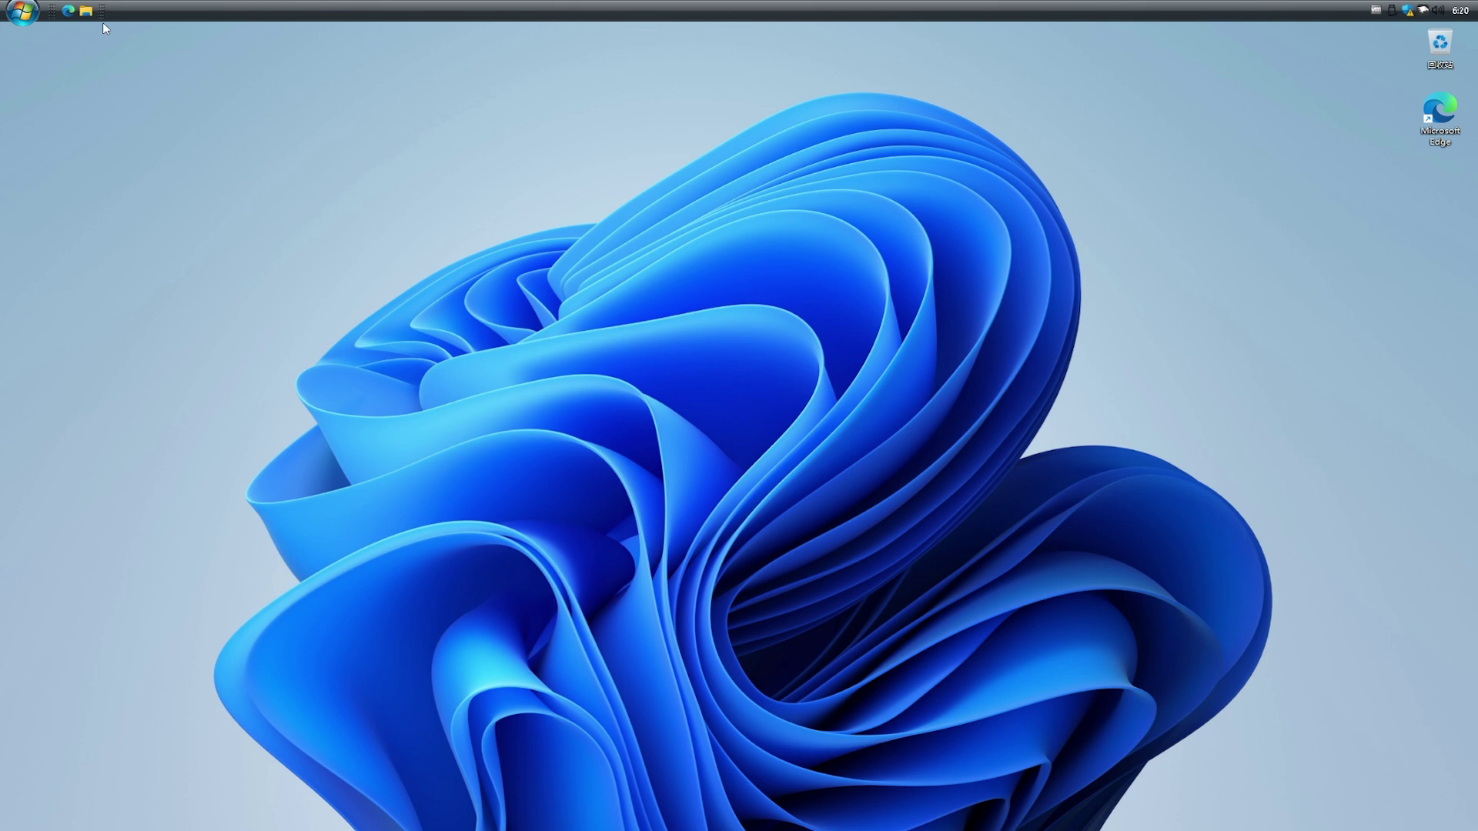
Step: Run winver to confirm version 24H2 (OS build 26100.2605), then close the About Windows box
left_click(23, 16)
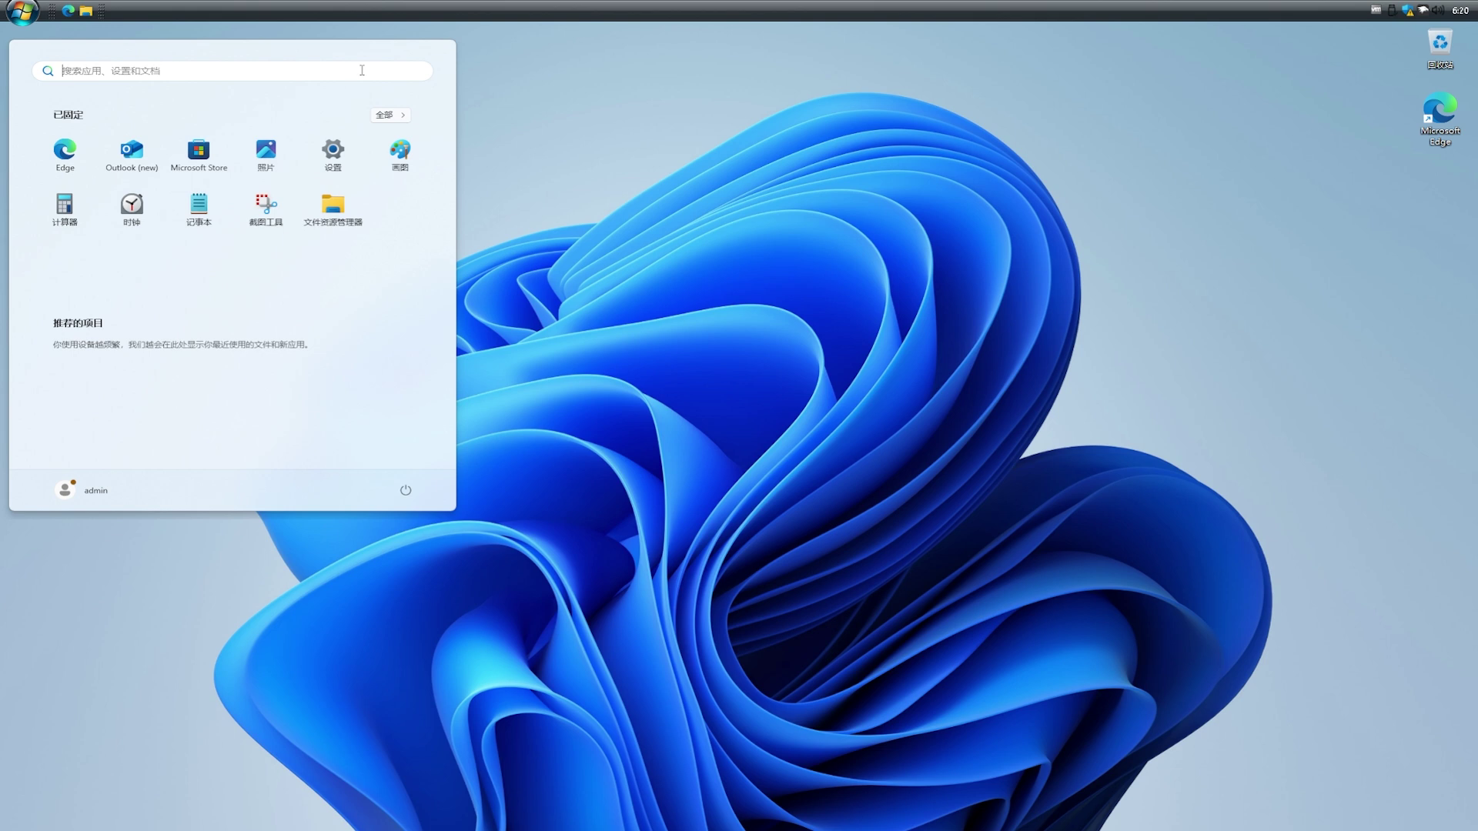
type("winver")
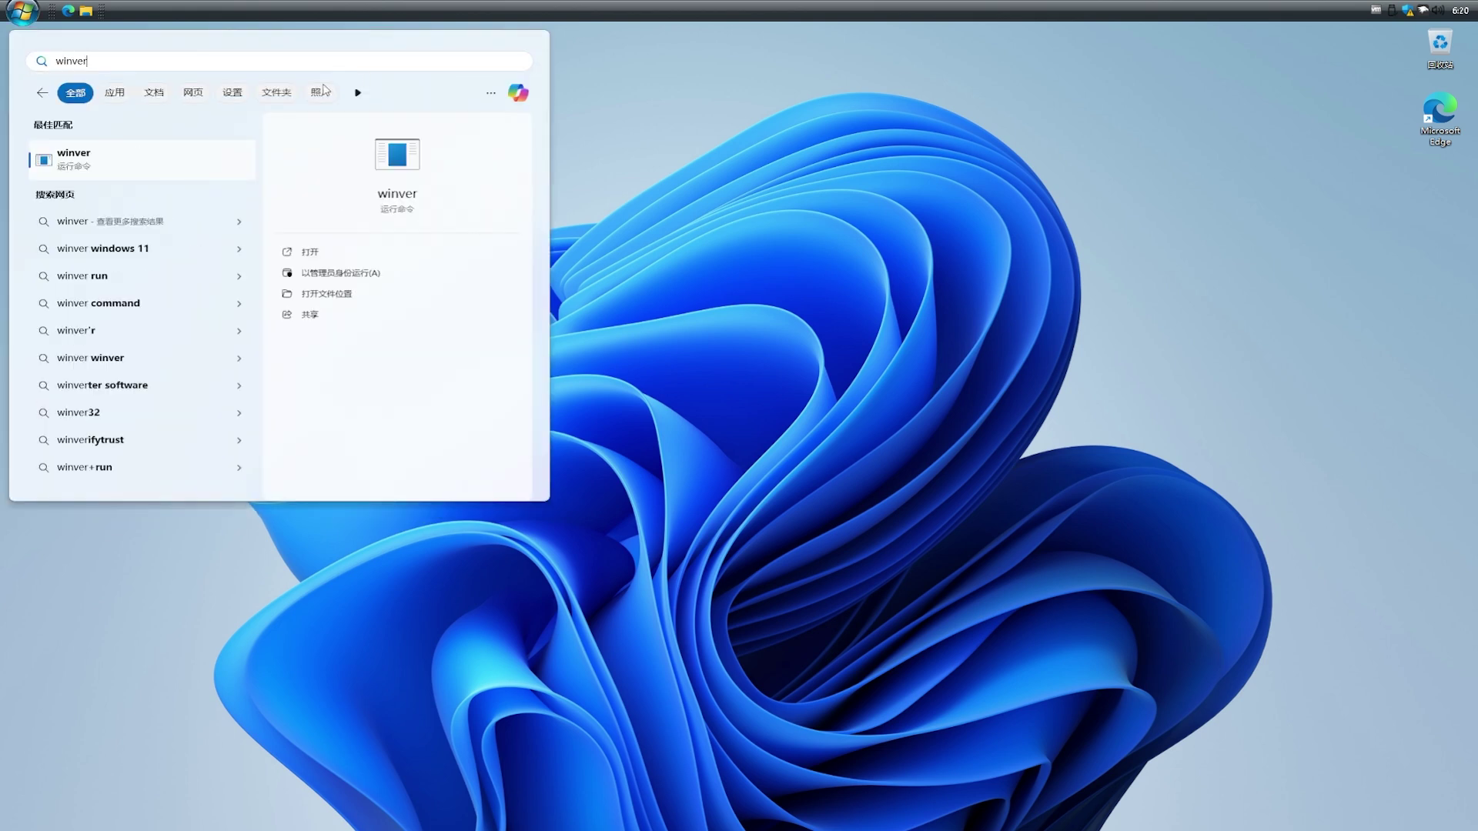
left_click(158, 171)
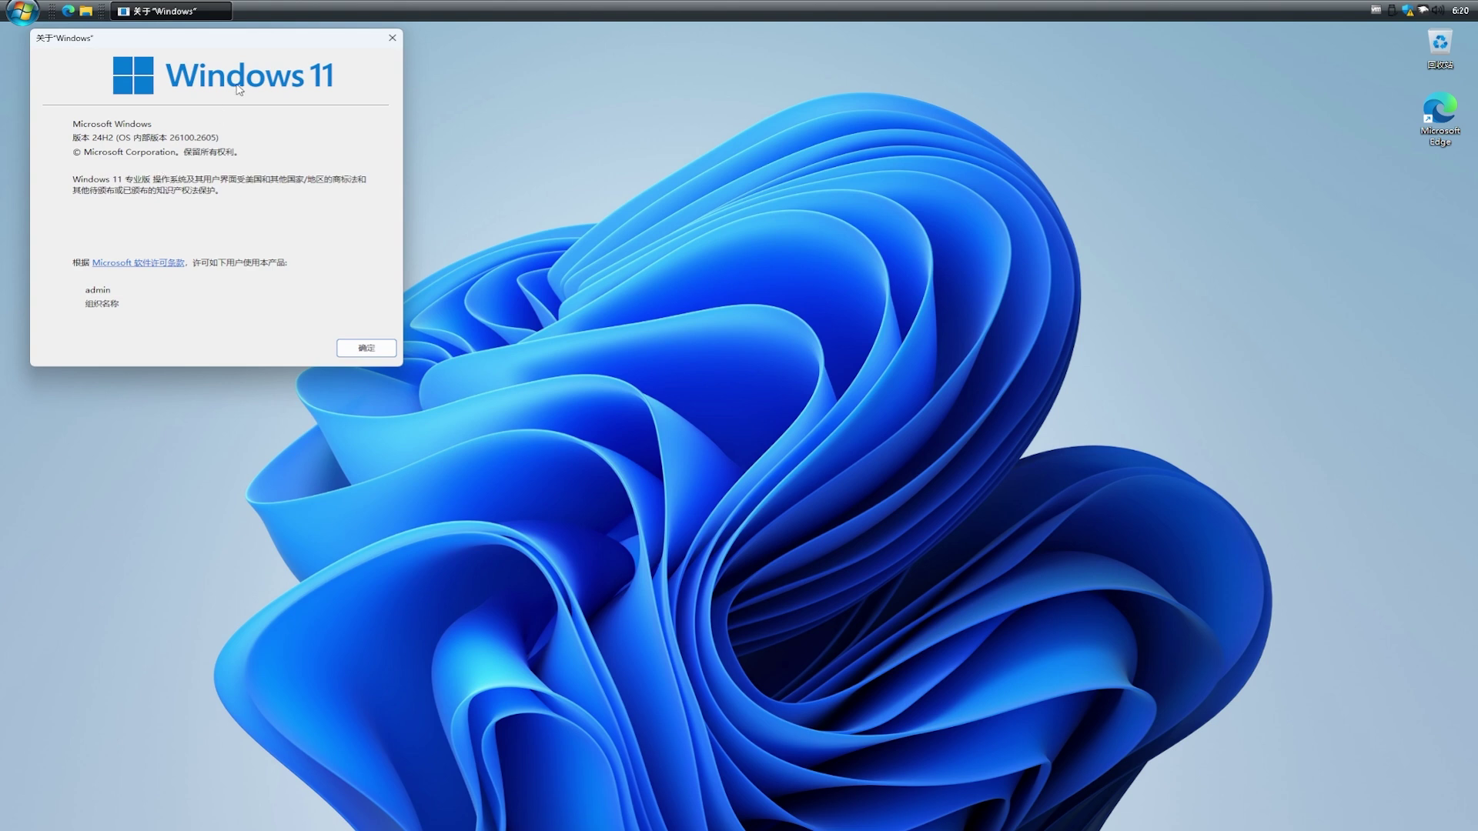
left_click_drag(242, 44, 716, 267)
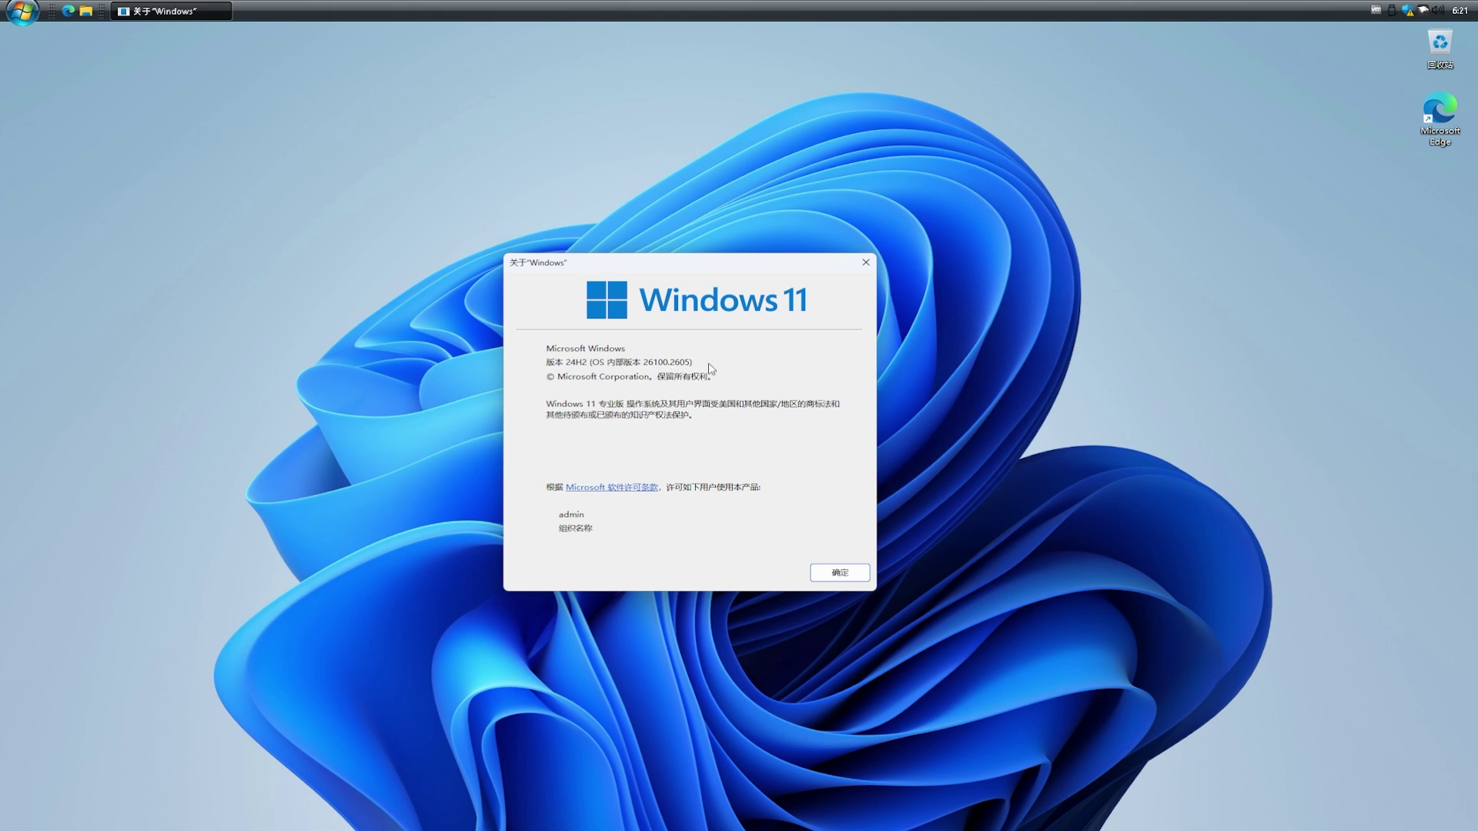
left_click(861, 574)
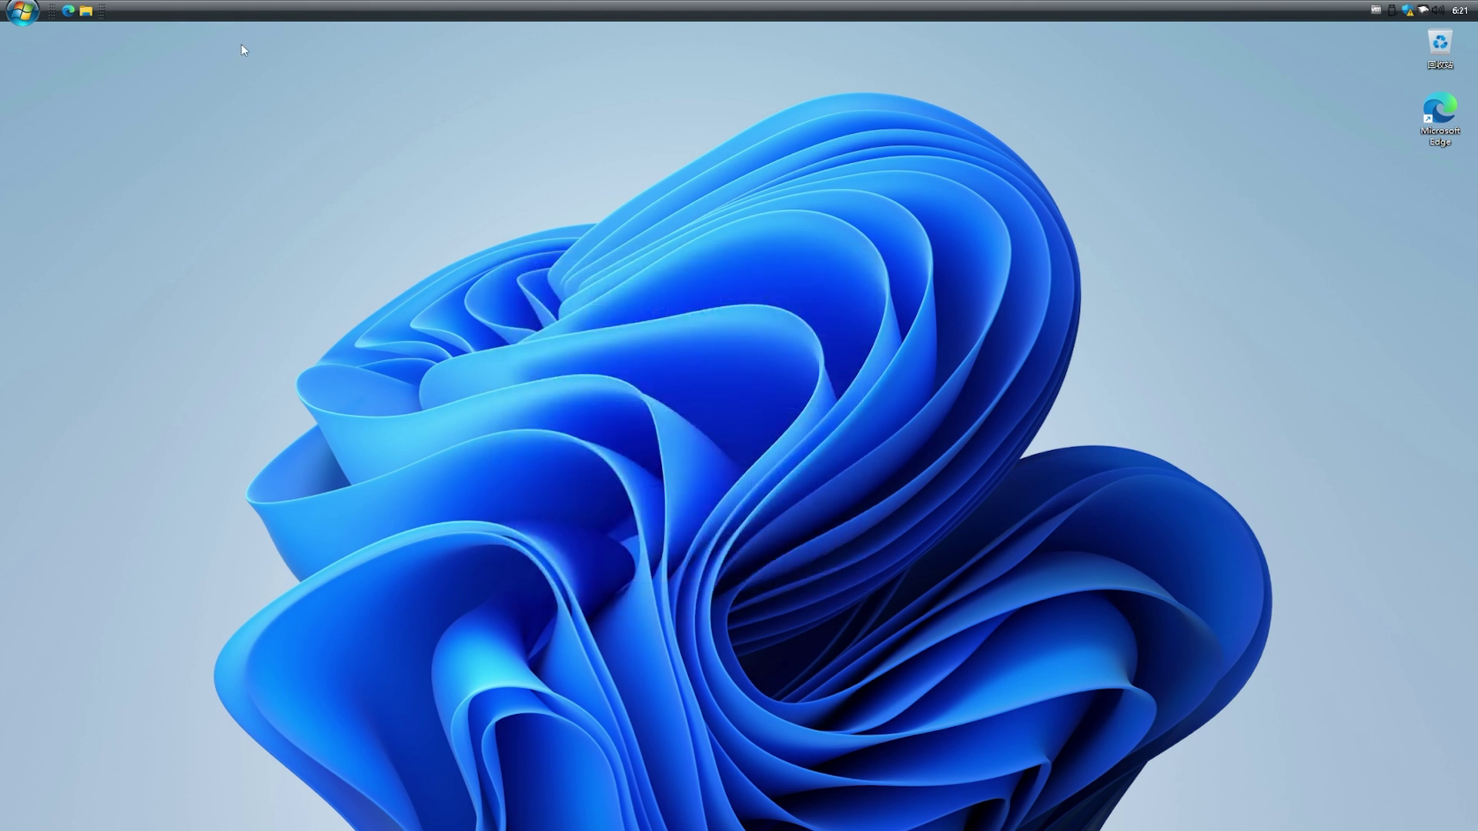
Step: Switch RetroBar's theme to System XP and check the Start menu
right_click(256, 10)
left_click(327, 54)
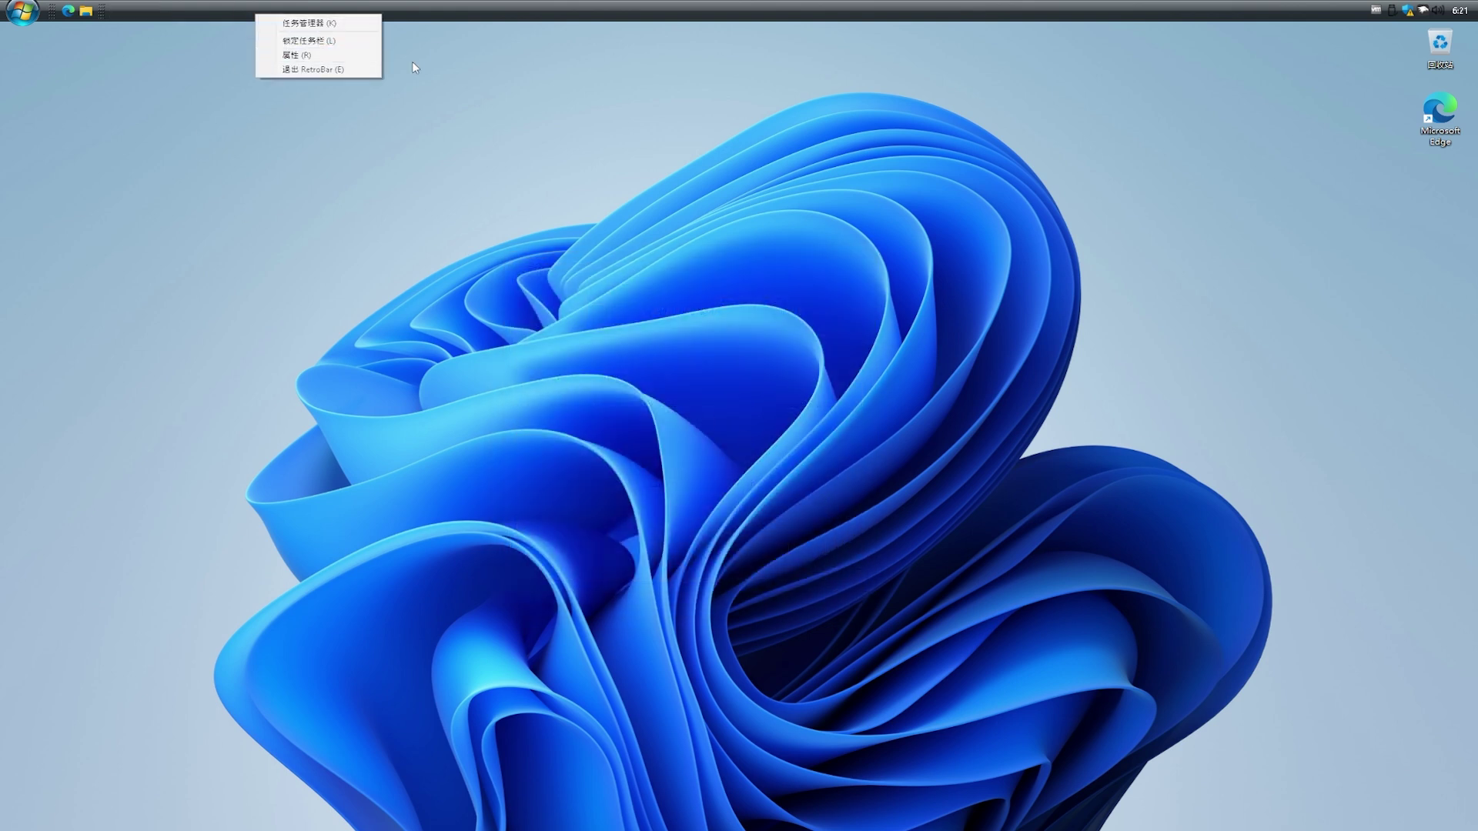
left_click(165, 146)
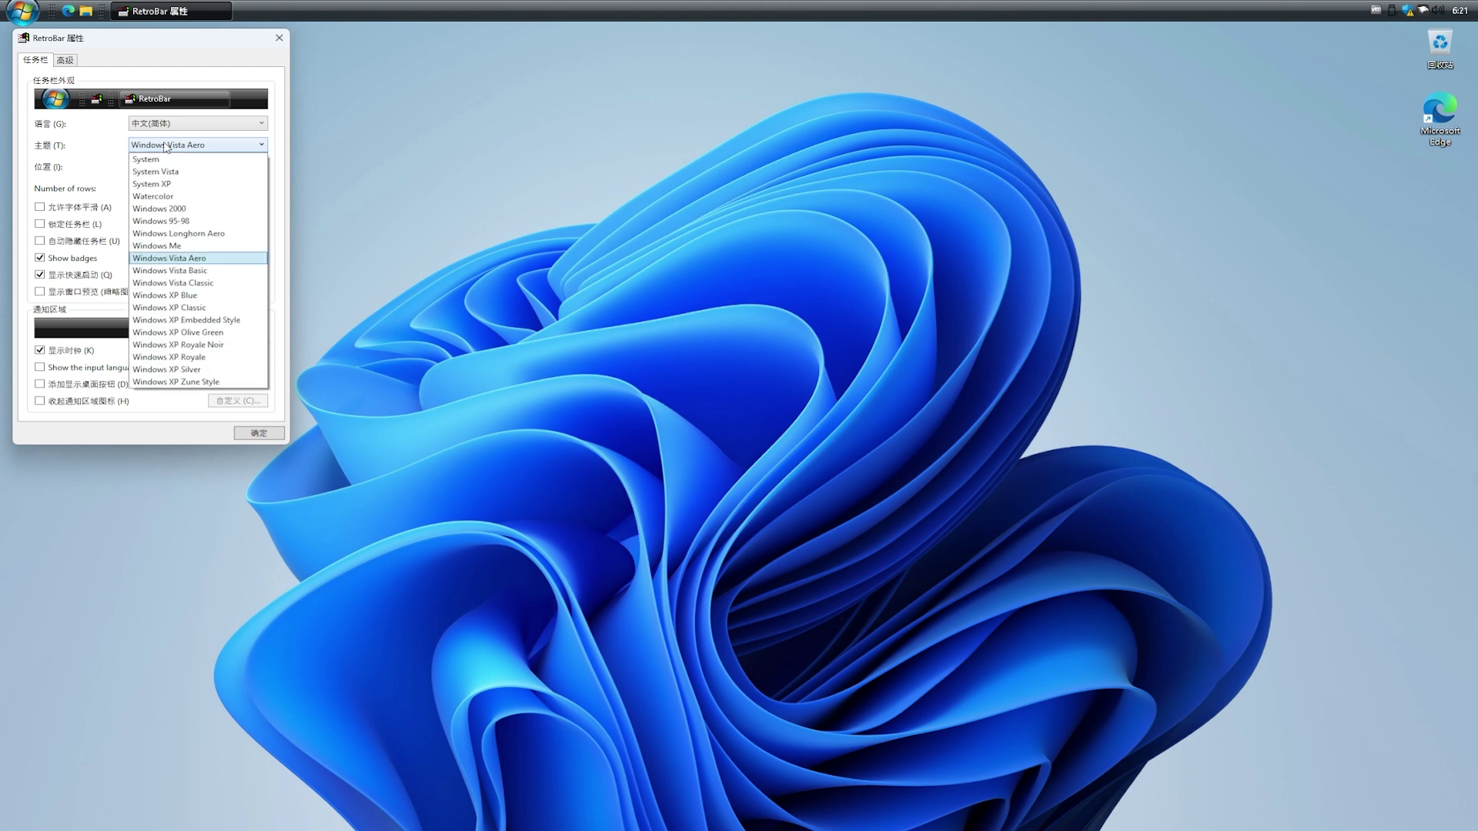
left_click(169, 185)
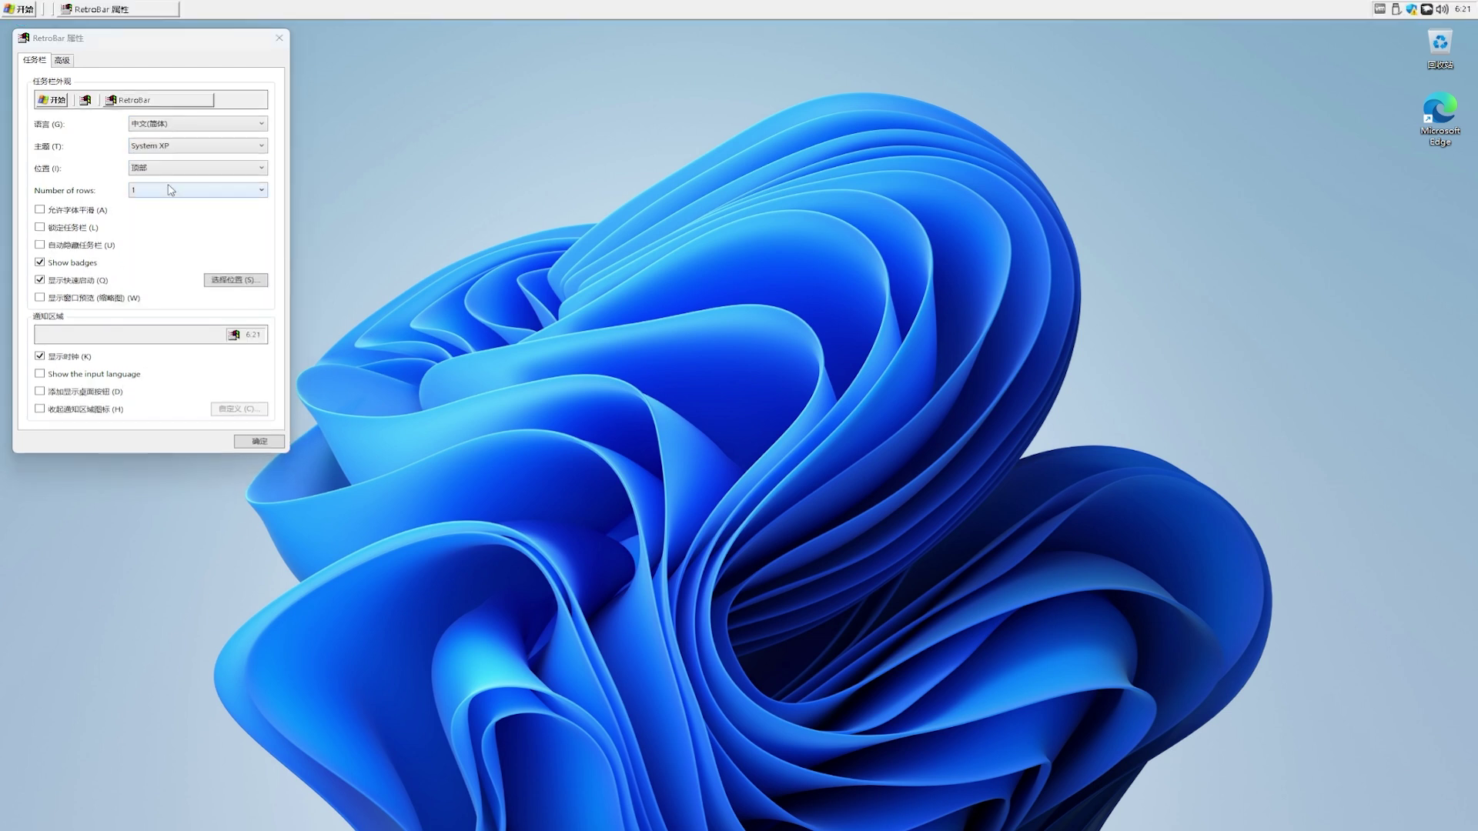
left_click(262, 441)
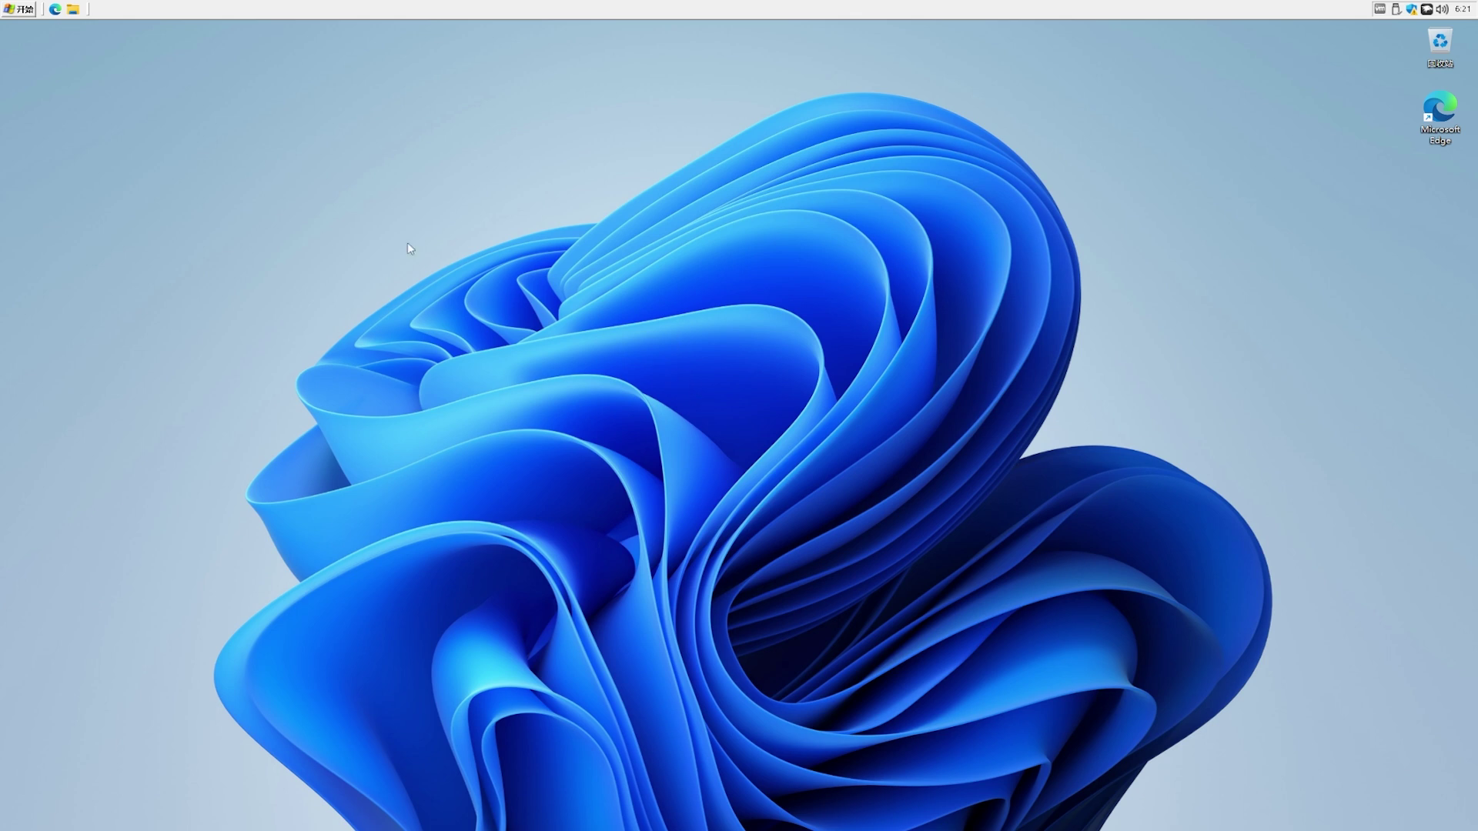
left_click(15, 10)
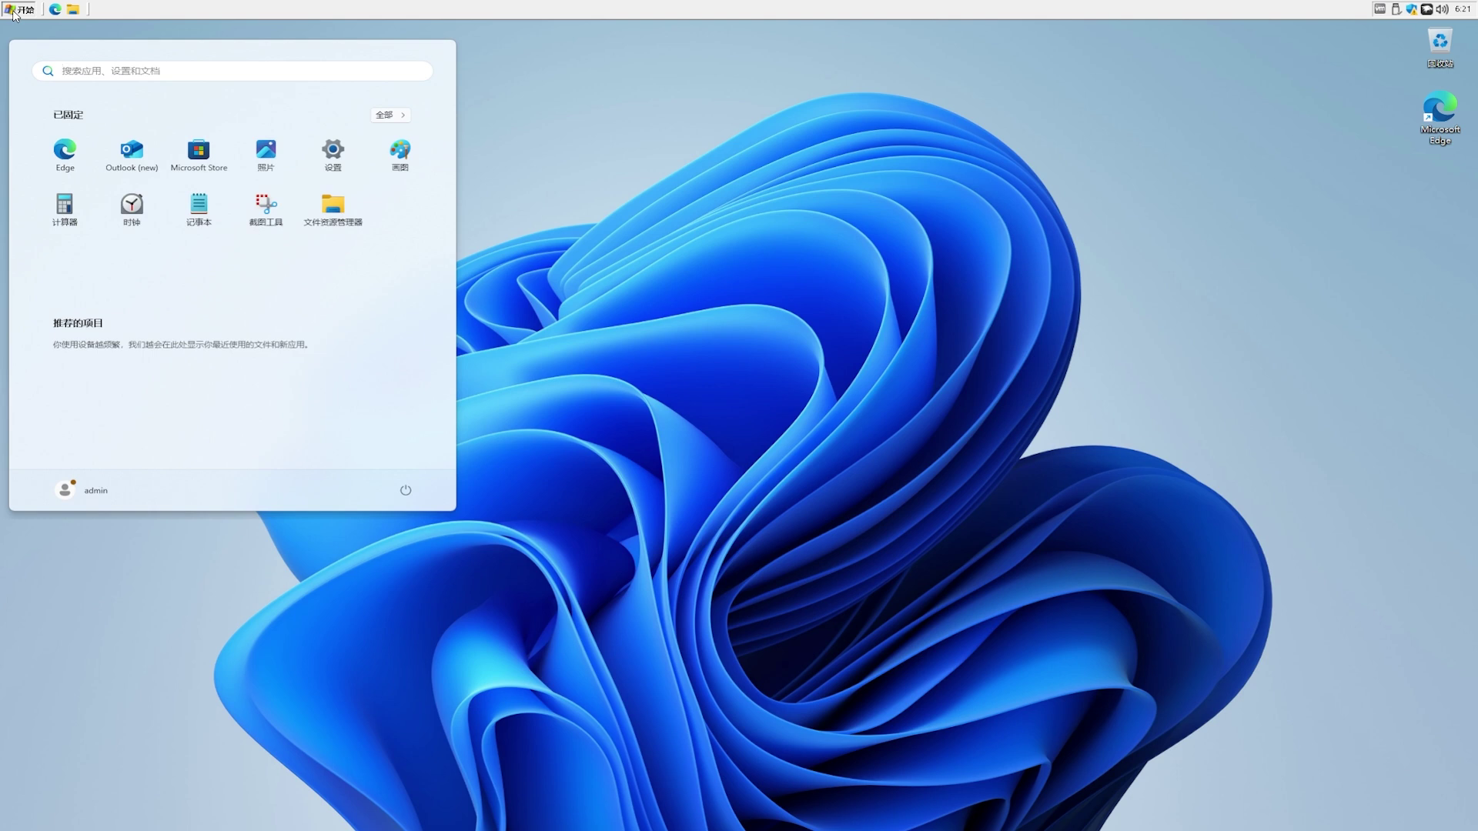
left_click(15, 12)
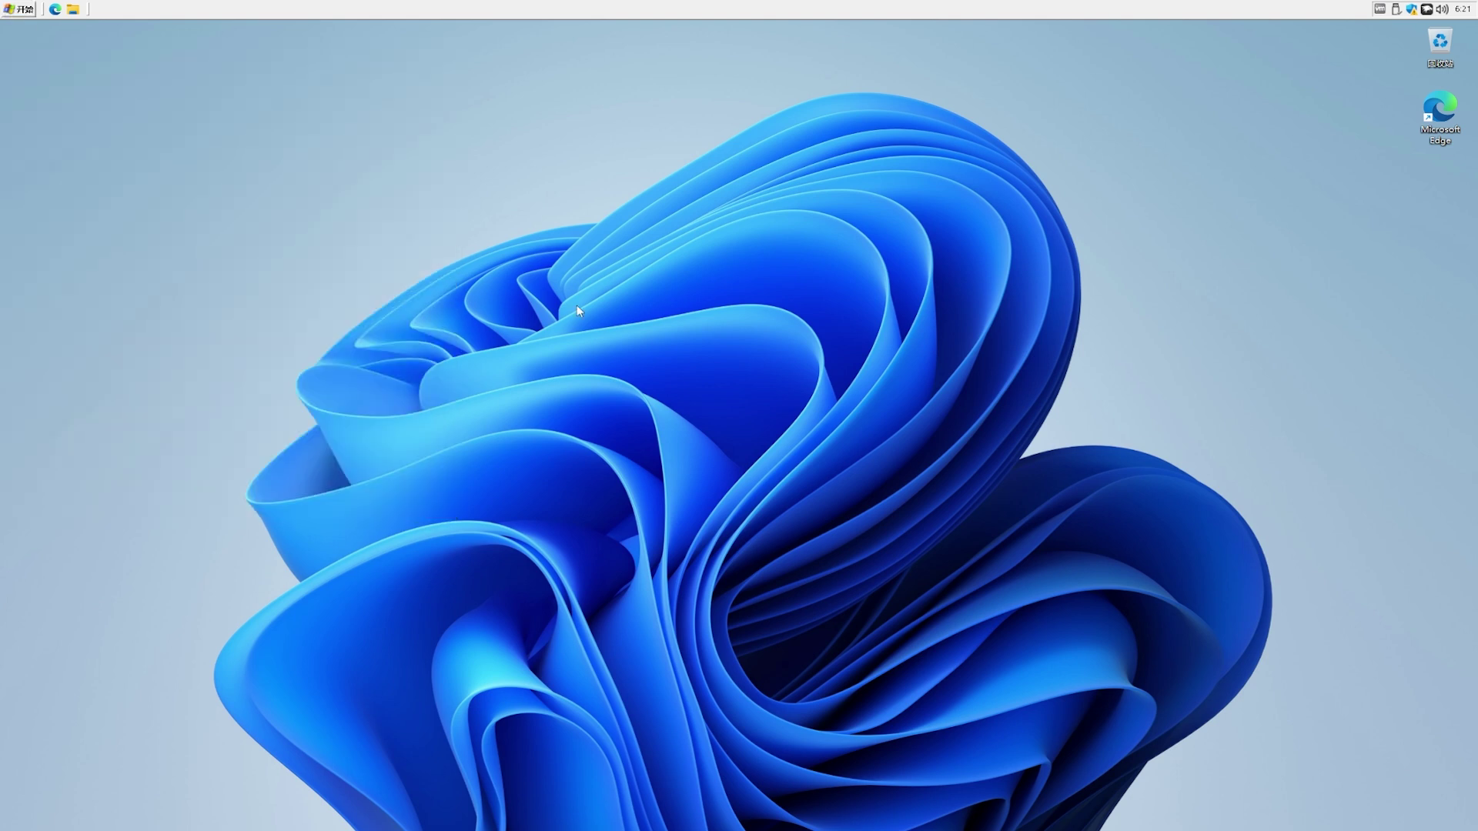
Step: Change RetroBar's taskbar theme to Windows 2000 and apply it
right_click(720, 382)
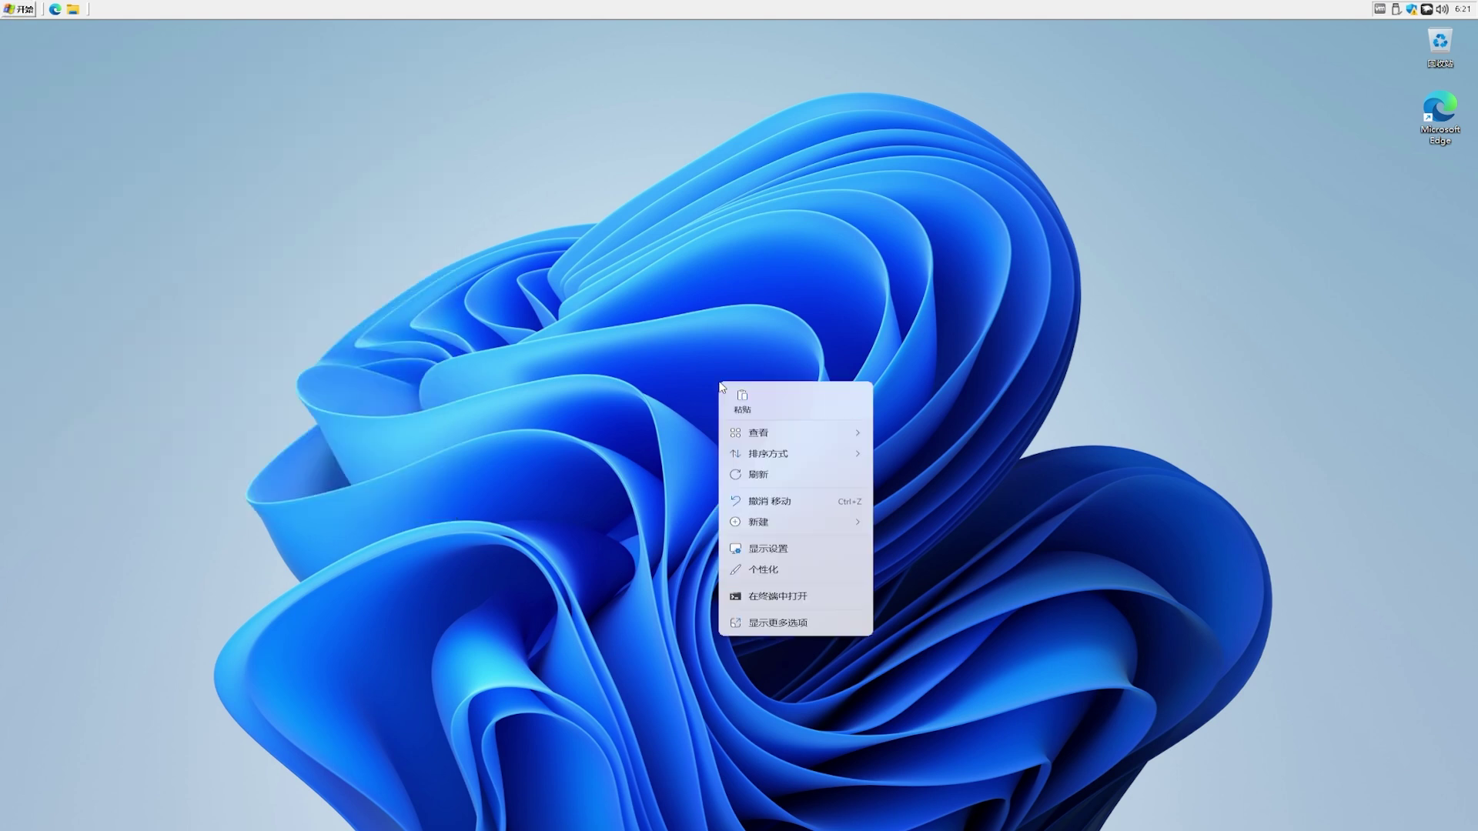
right_click(518, 5)
left_click(710, 179)
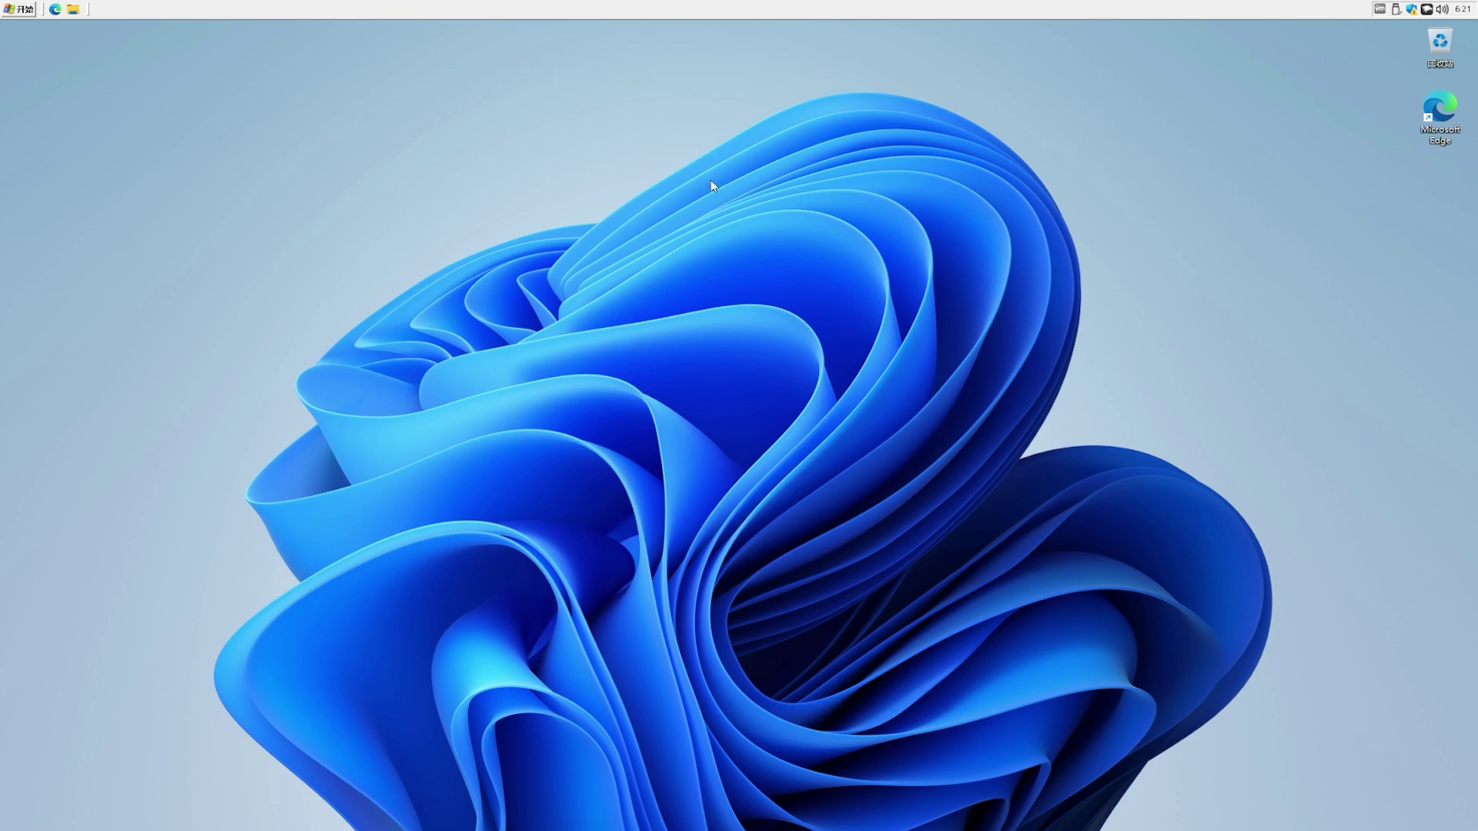
left_click(188, 146)
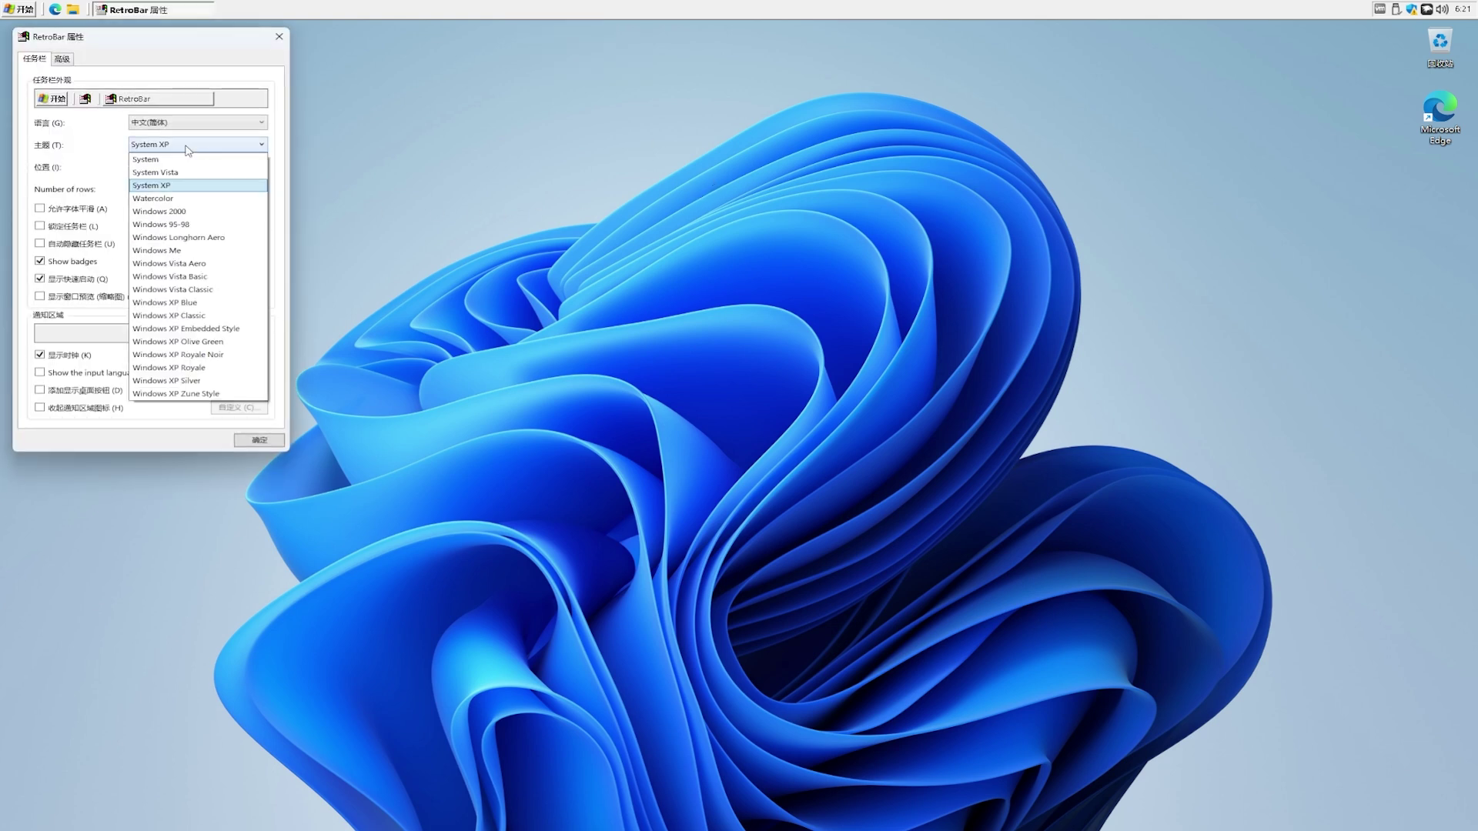
left_click(188, 212)
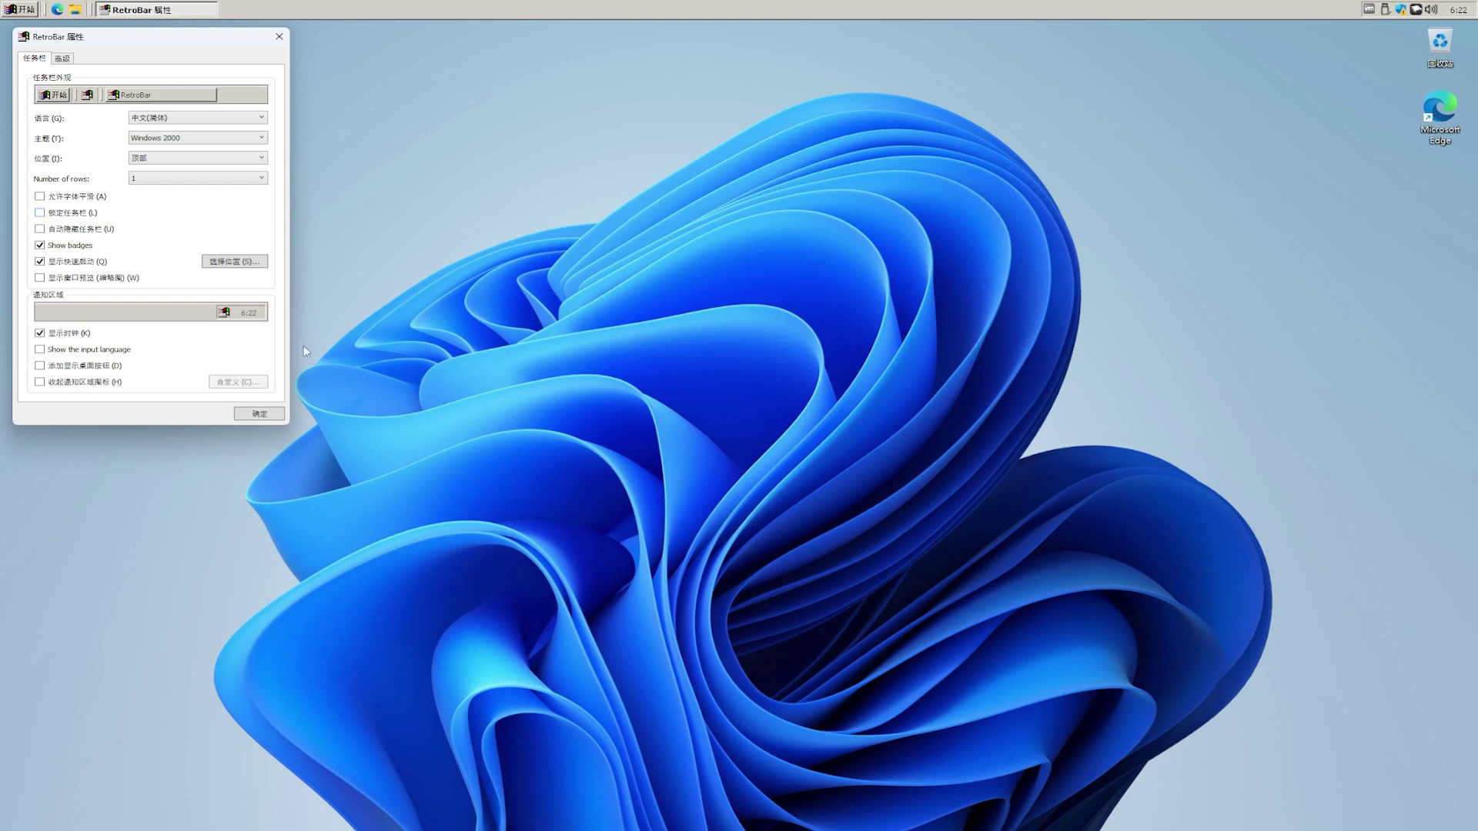
left_click(260, 415)
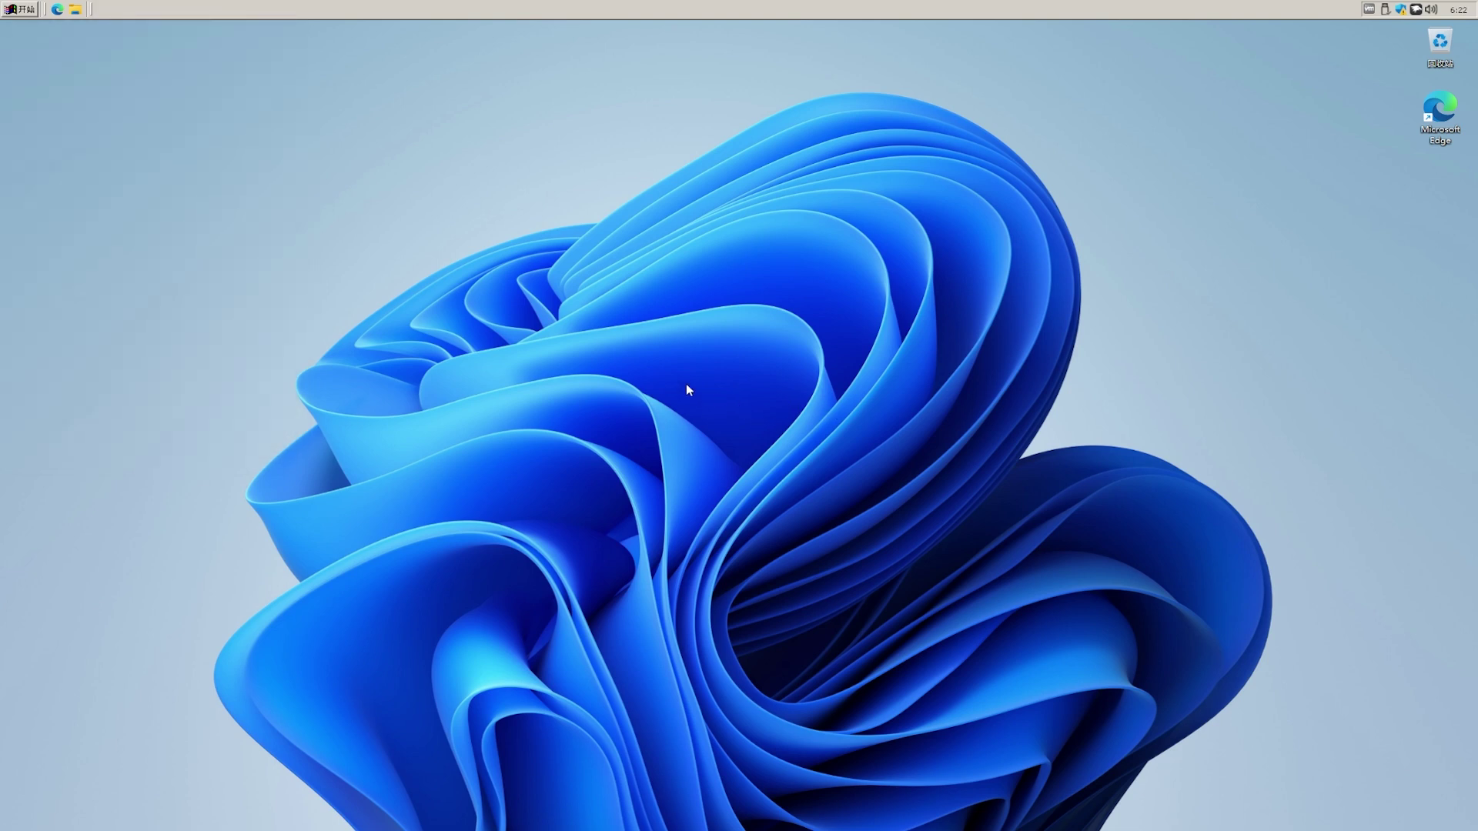
Step: Check the Start menu, then reopen RetroBar properties and preview the Windows Vista Aero theme
left_click(24, 9)
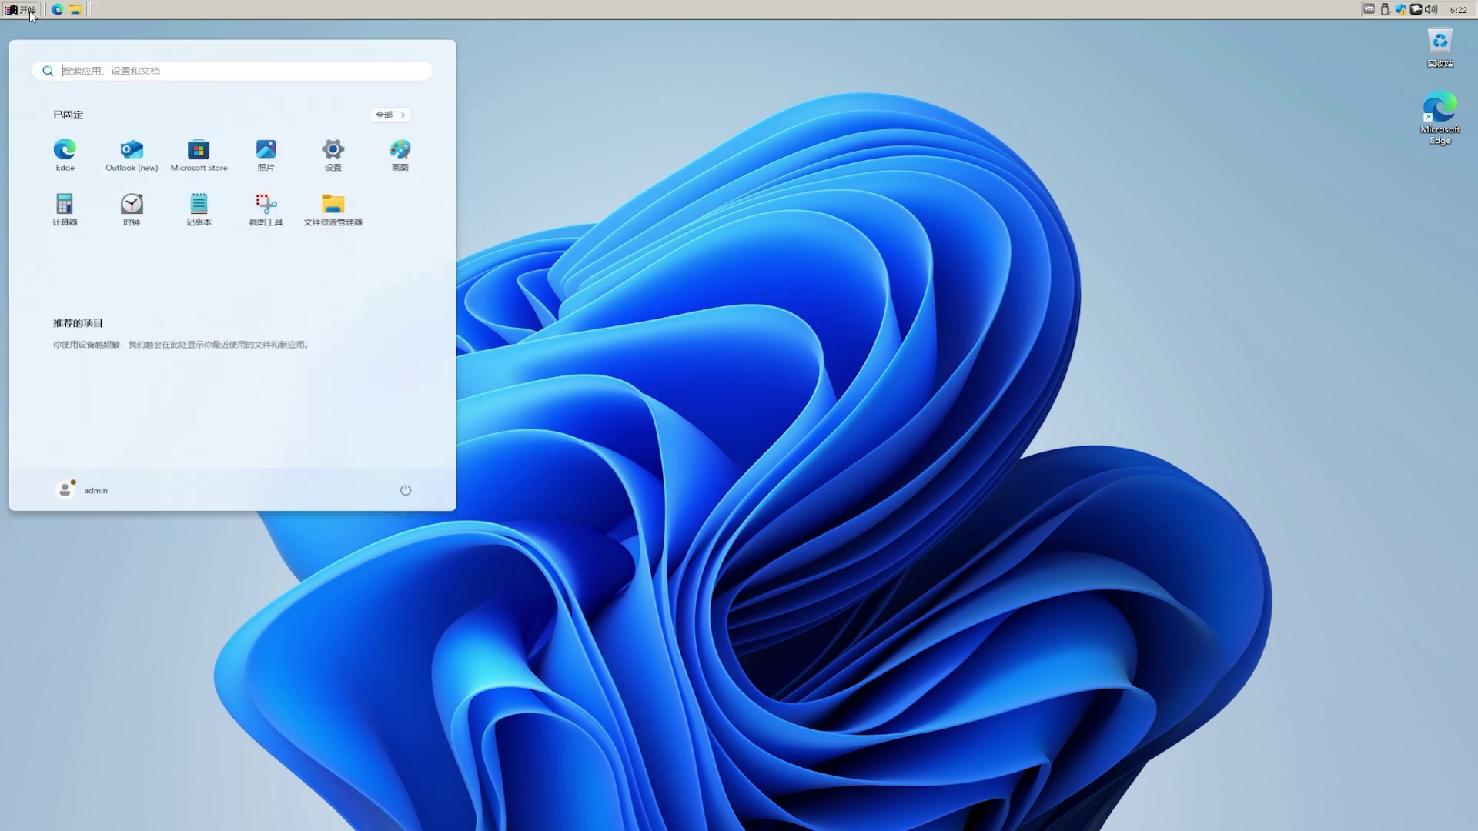
left_click(30, 11)
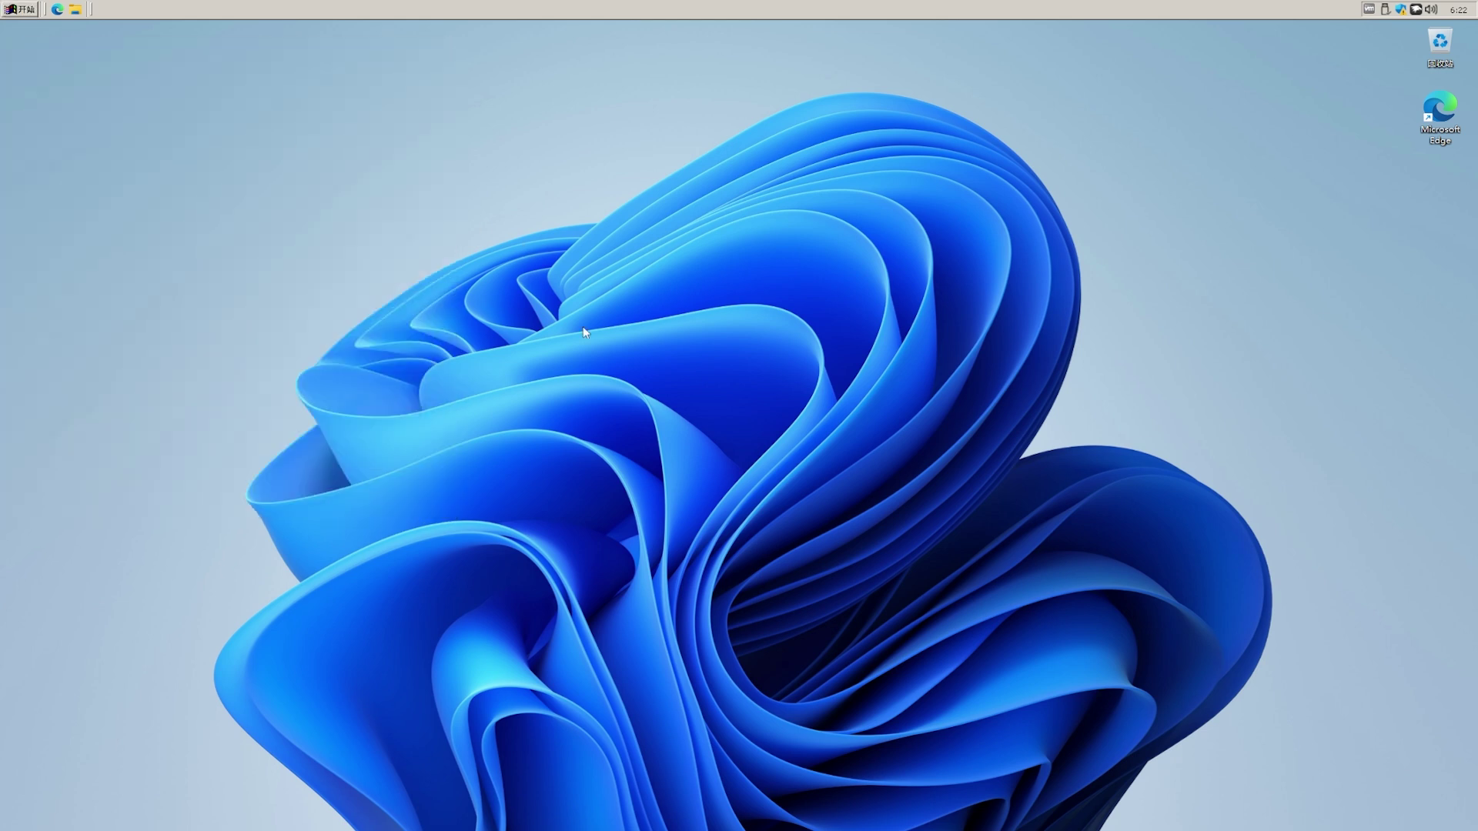
right_click(732, 396)
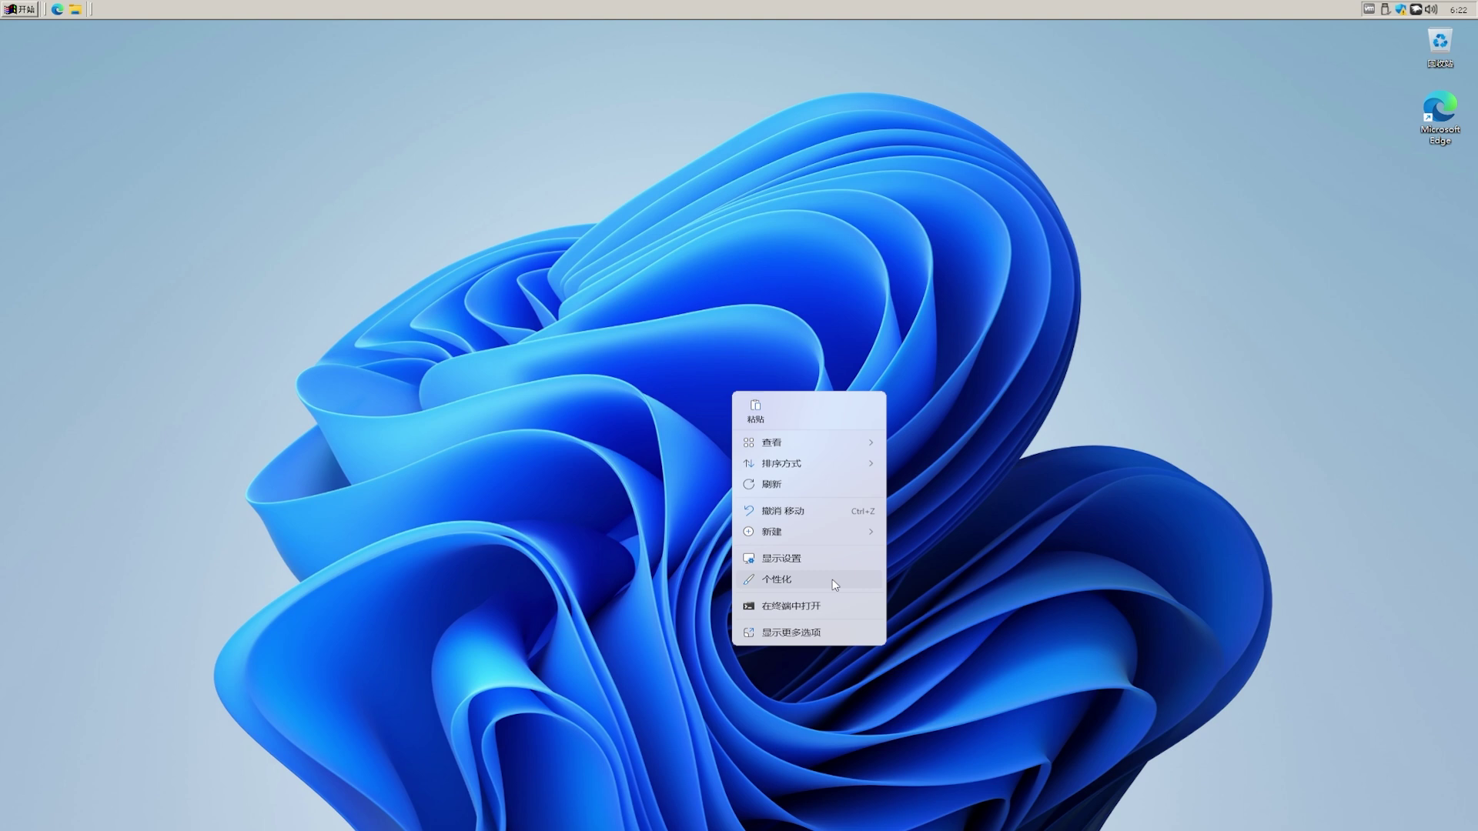
right_click(485, 9)
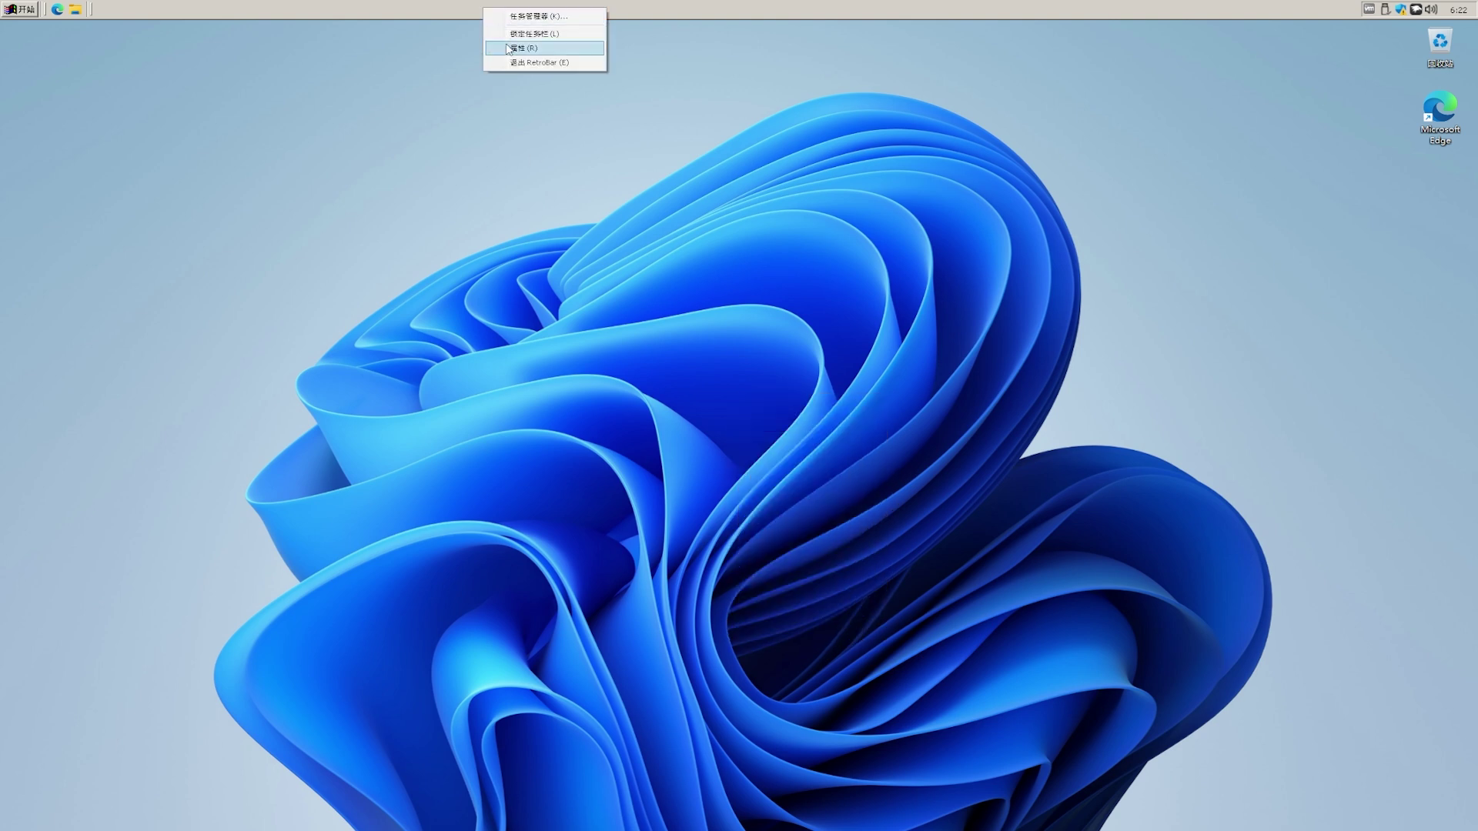
left_click(509, 50)
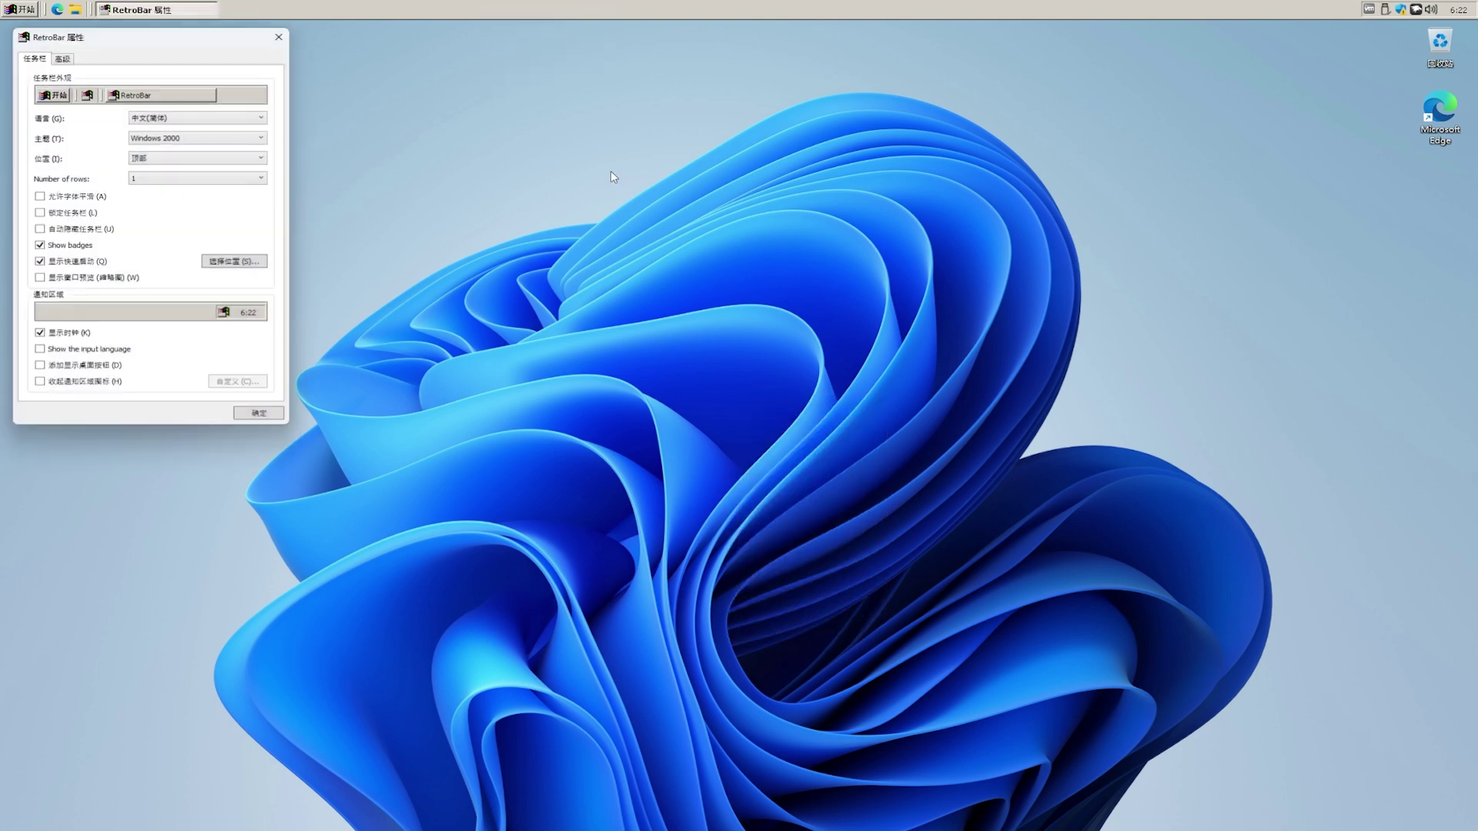
left_click(229, 143)
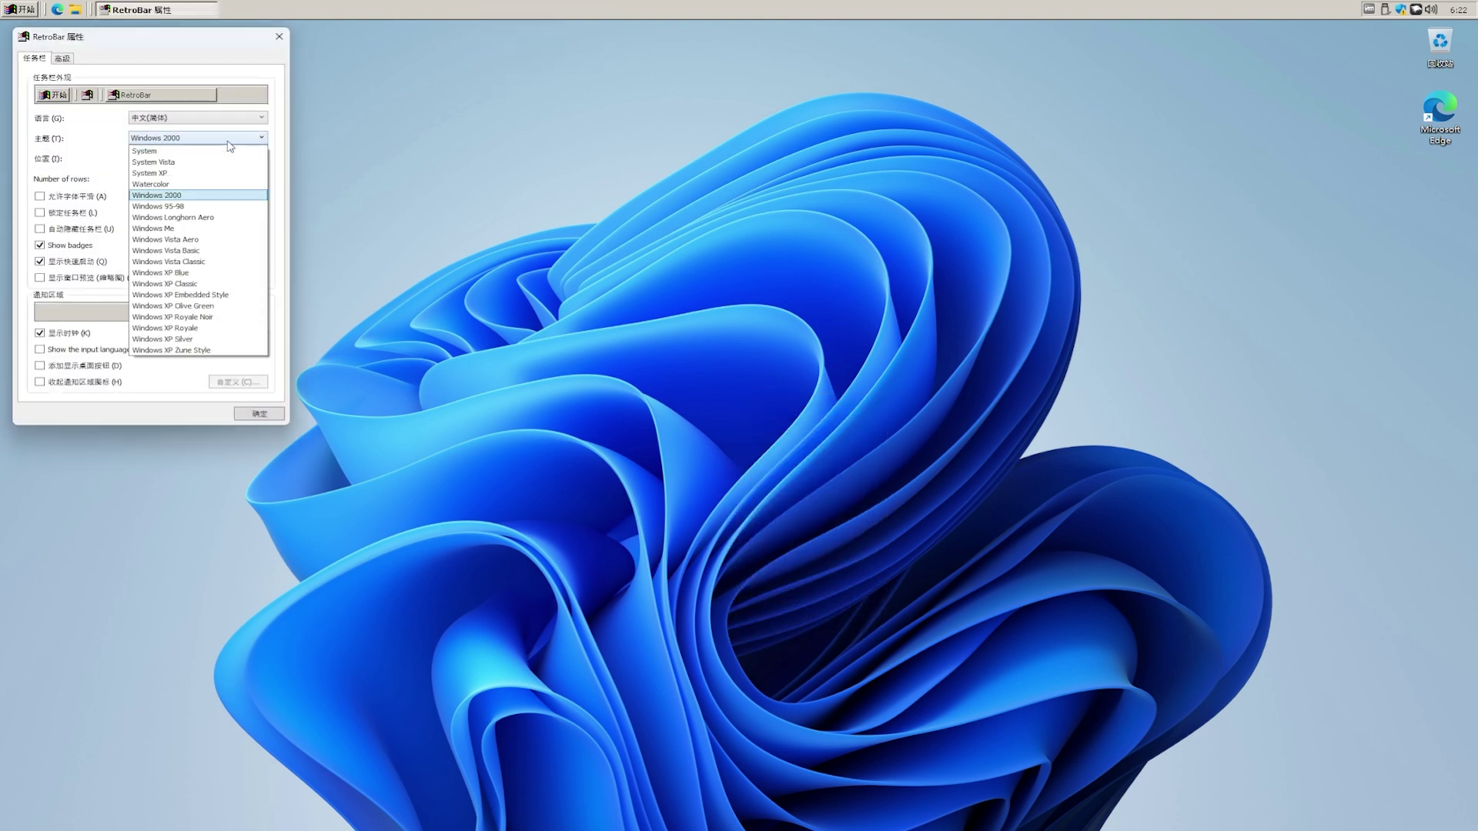
left_click(234, 239)
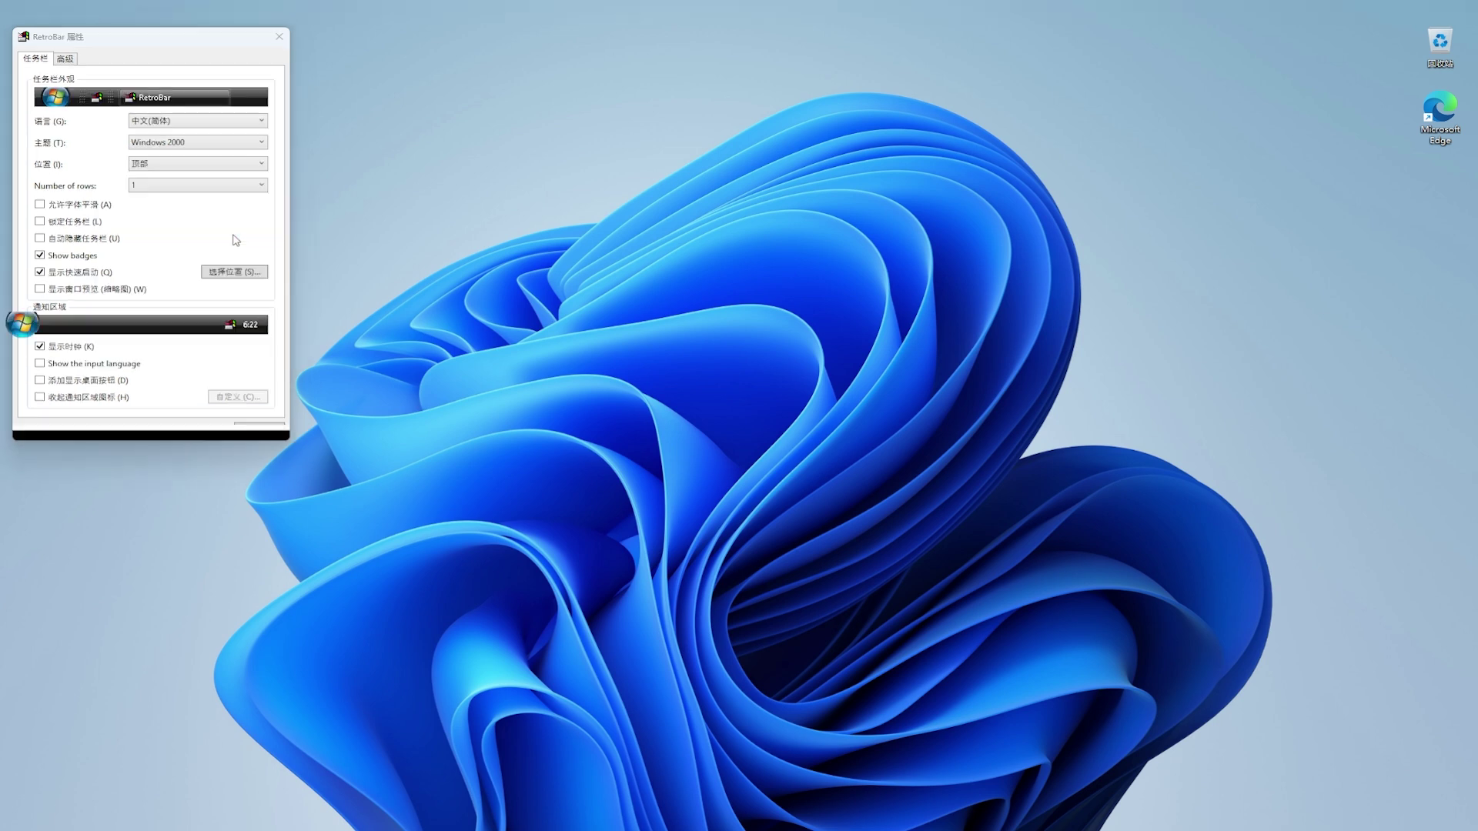
Step: Preview the Windows 95-98 and Windows Longhorn Aero themes
left_click(210, 149)
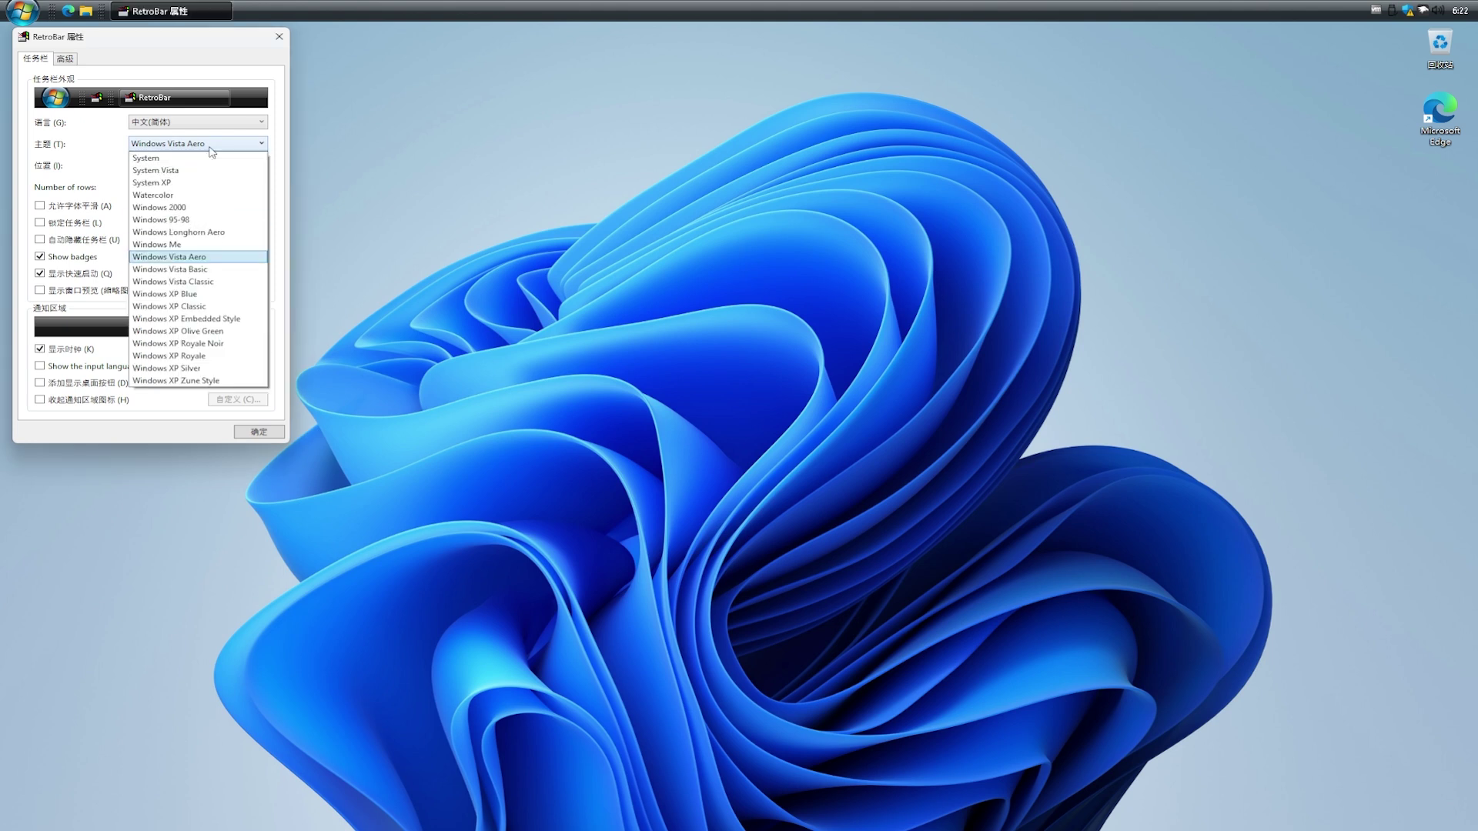
left_click(211, 221)
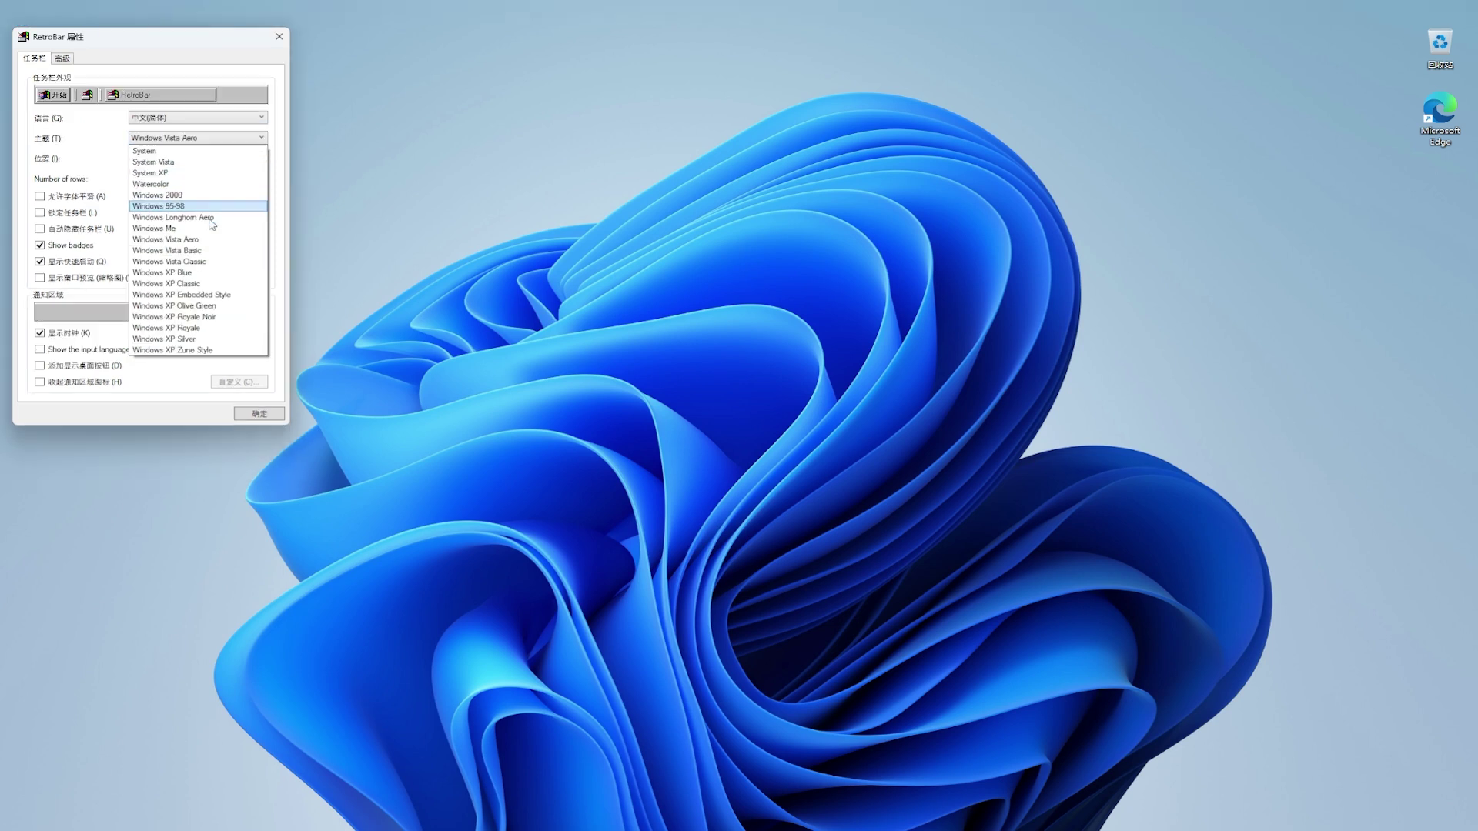
left_click(208, 140)
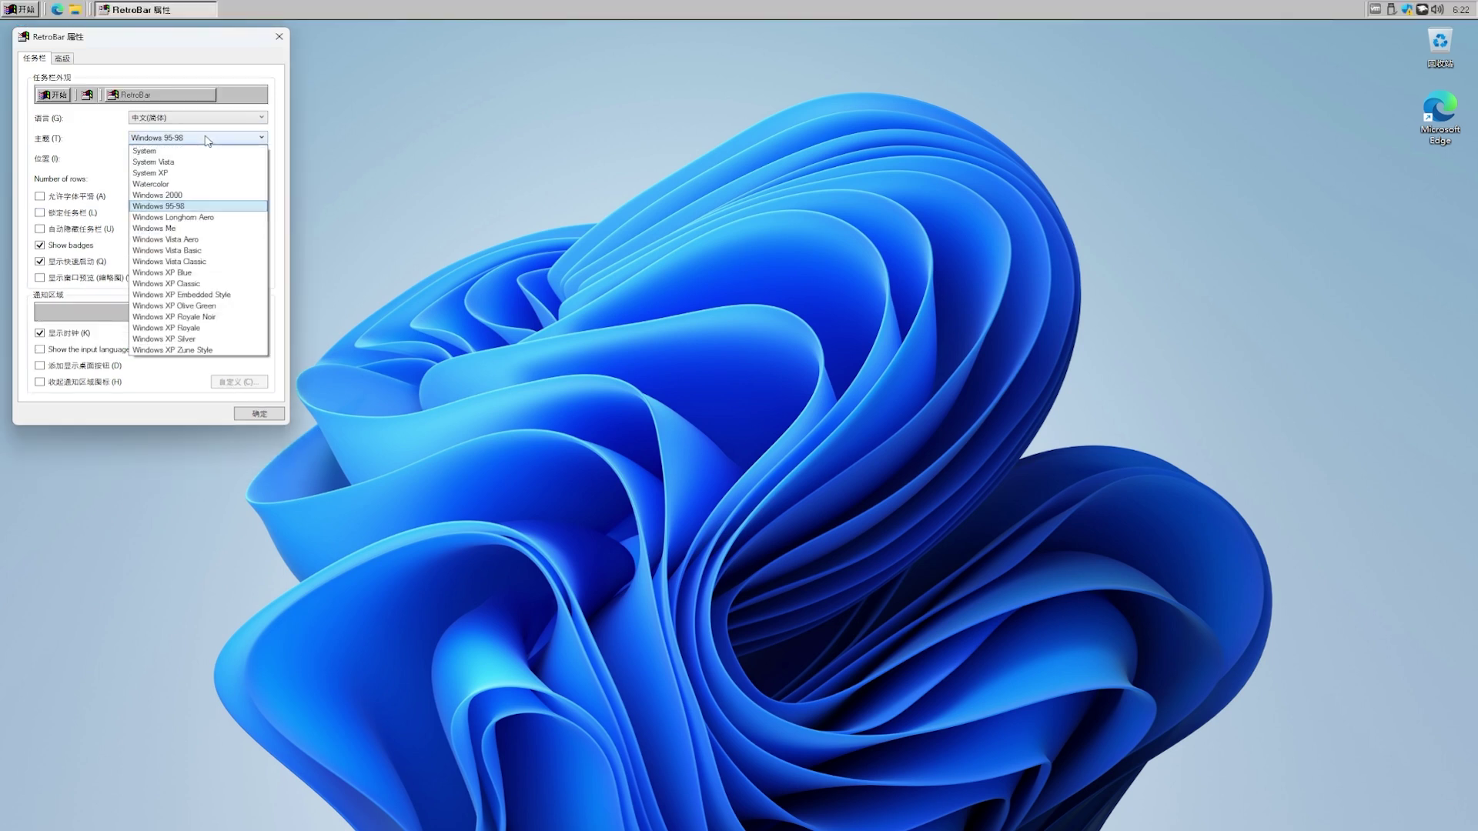
left_click(205, 220)
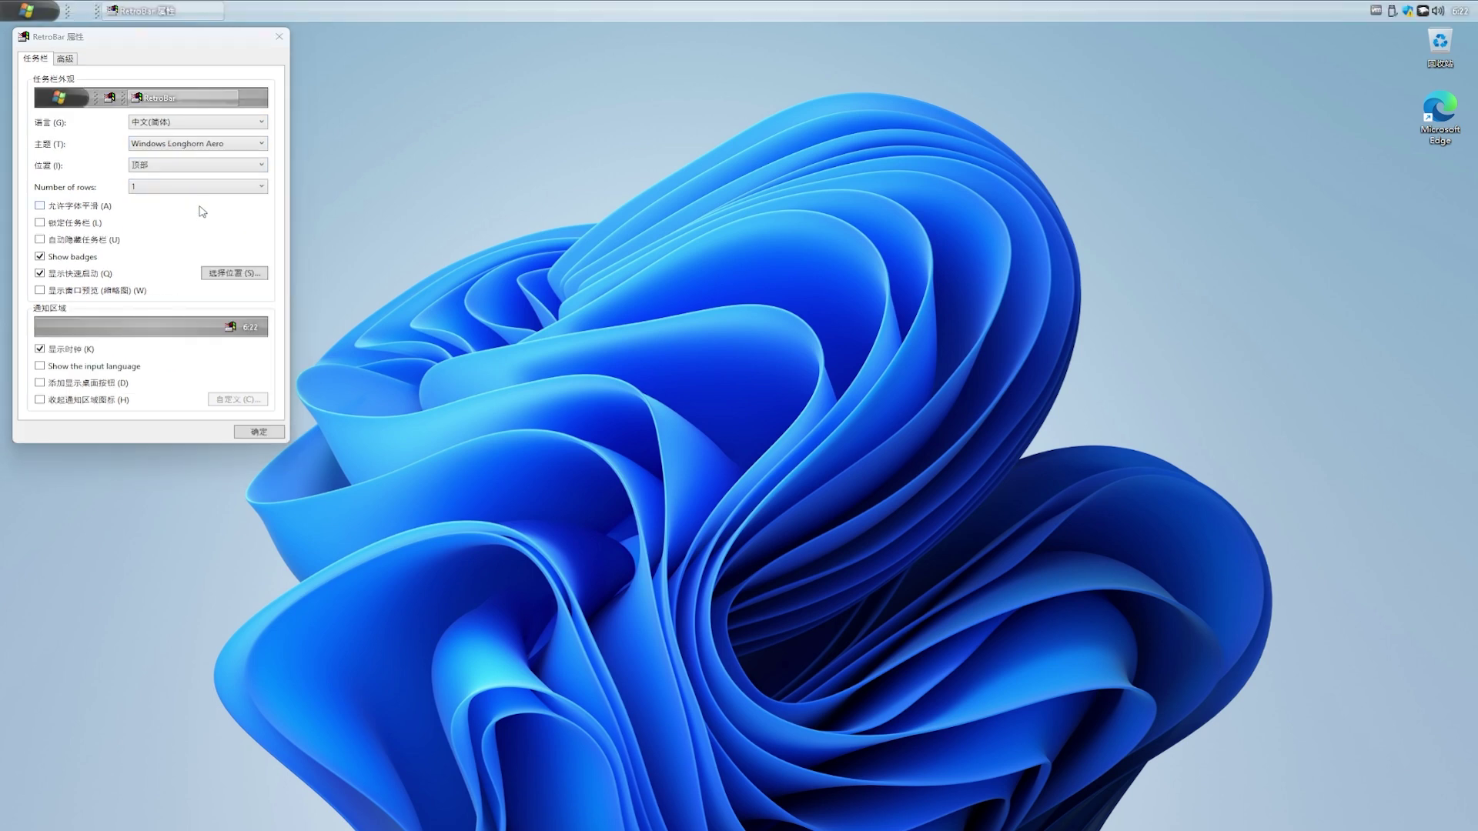
Step: Settle on the Windows 95-98 theme, apply it, and open the Start menu
left_click(192, 146)
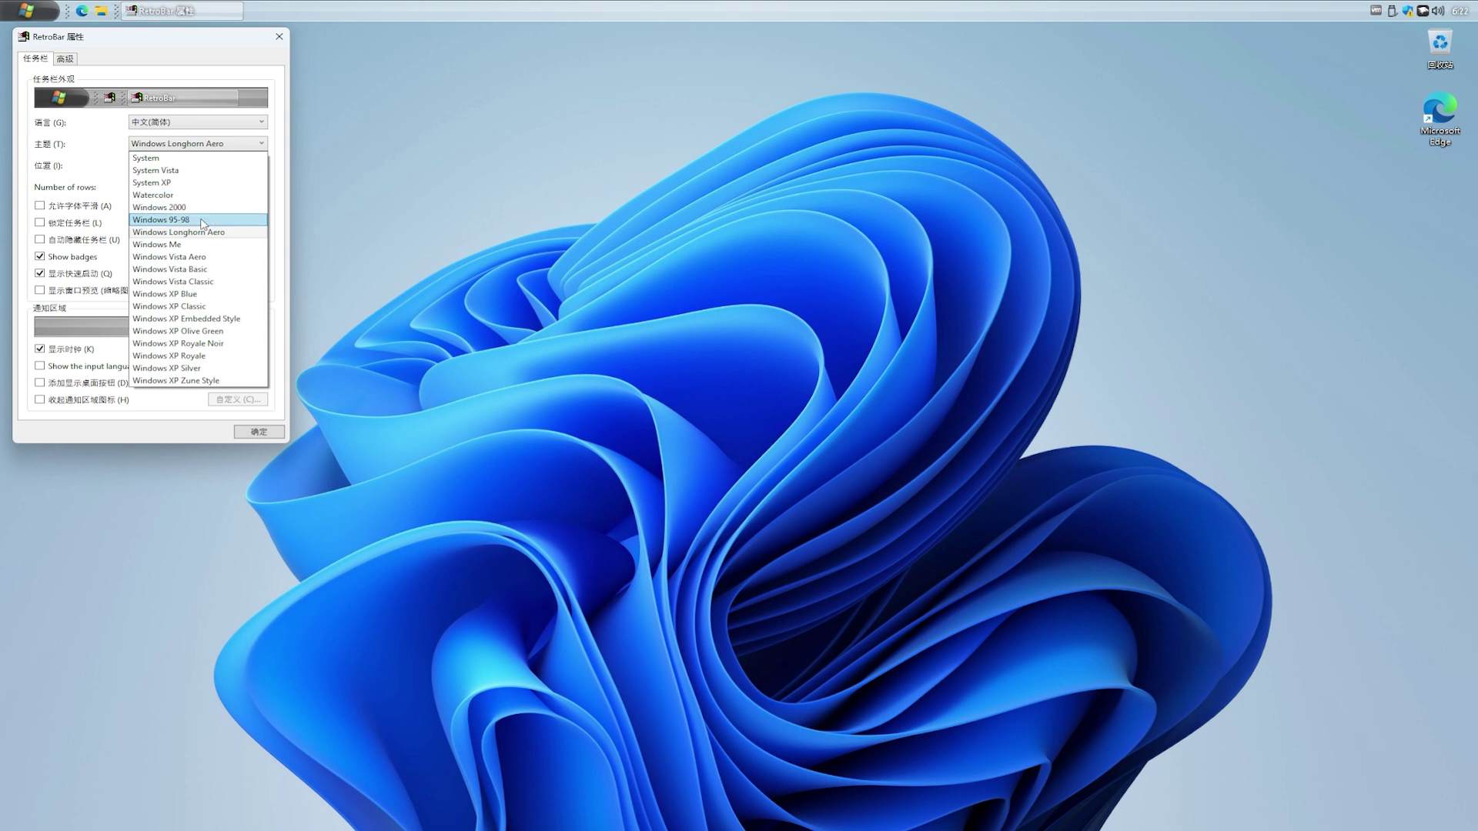
left_click(203, 221)
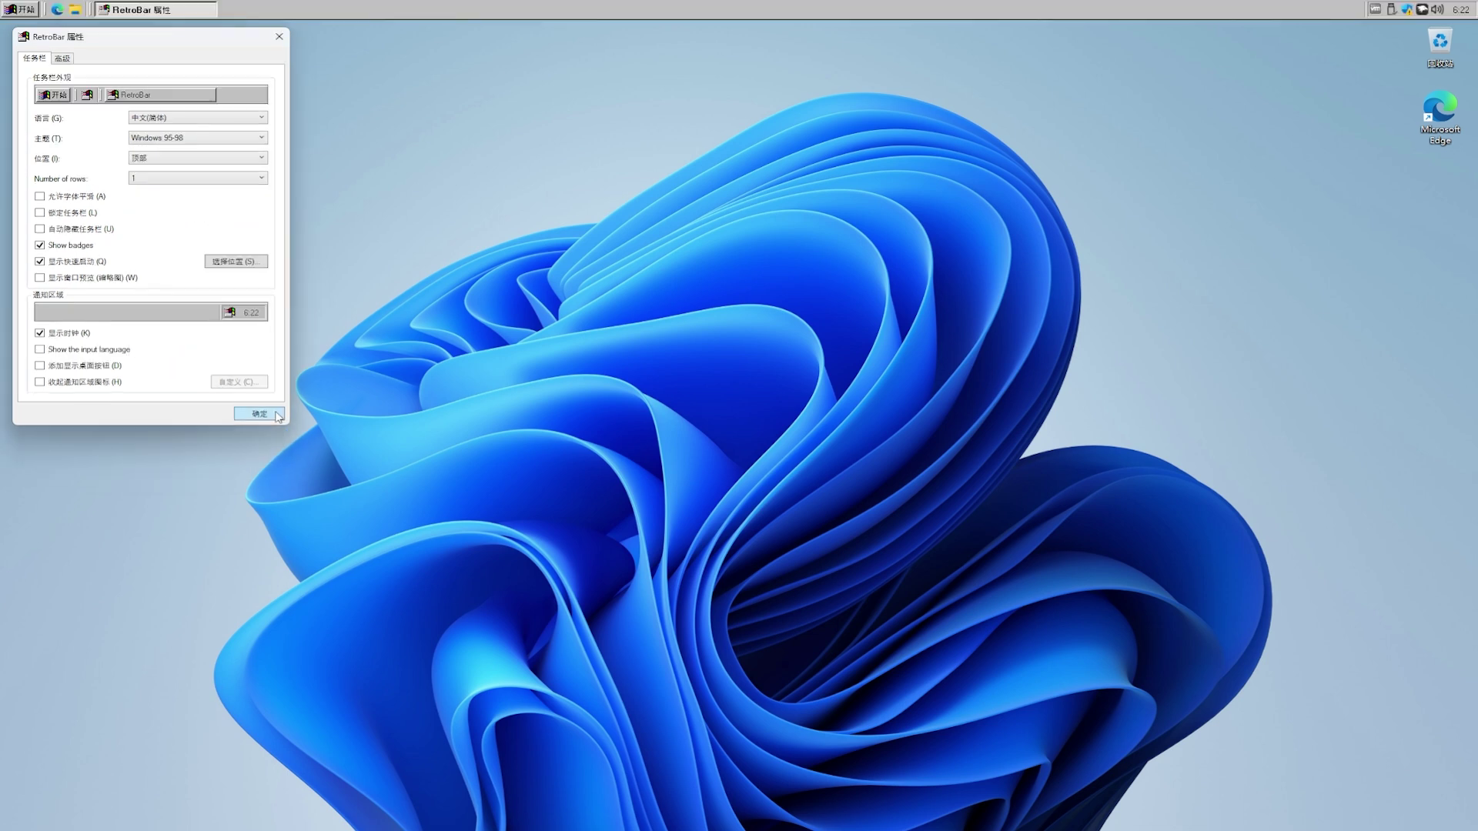
left_click(247, 416)
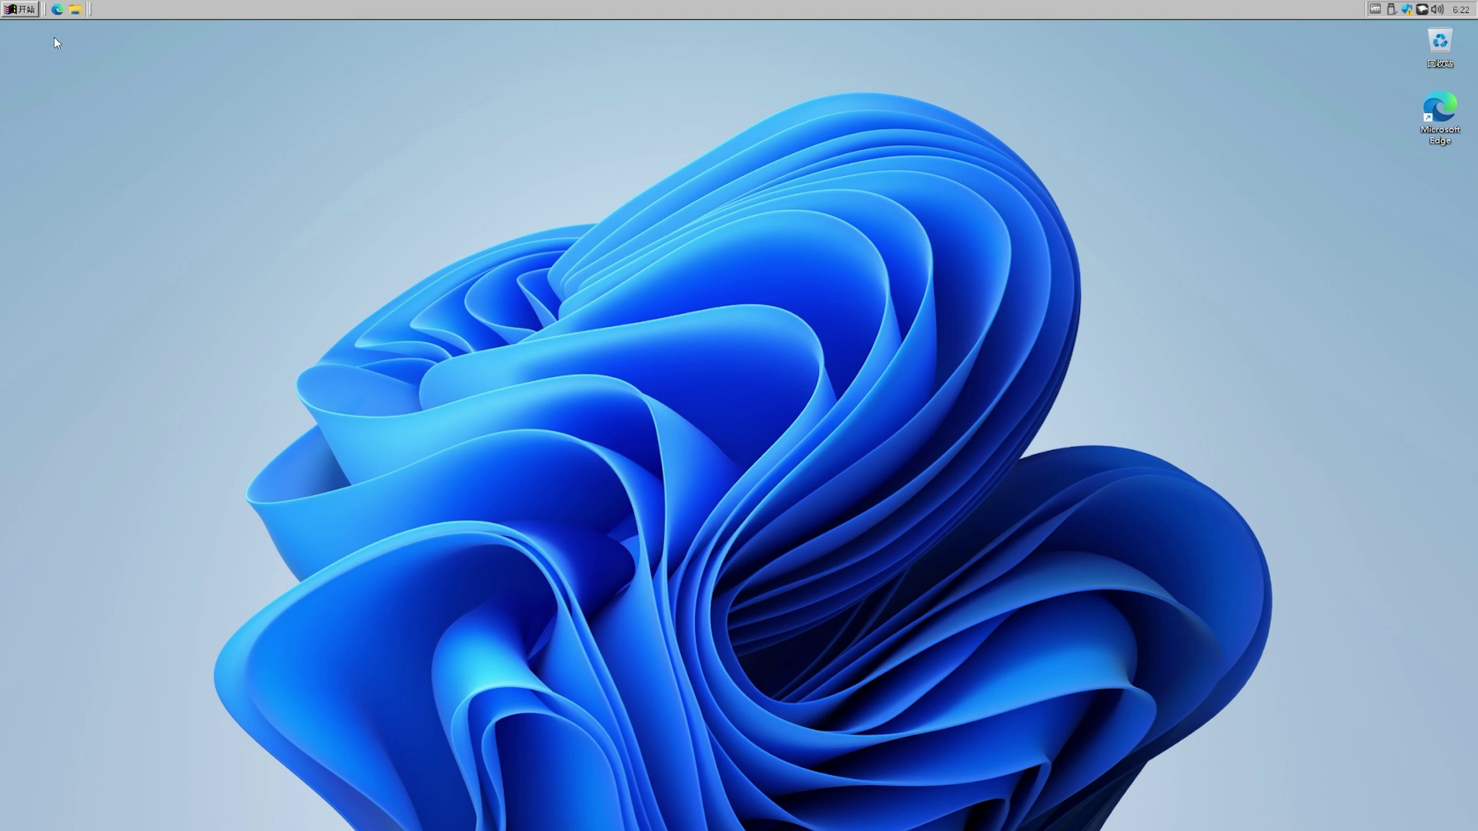
left_click(23, 9)
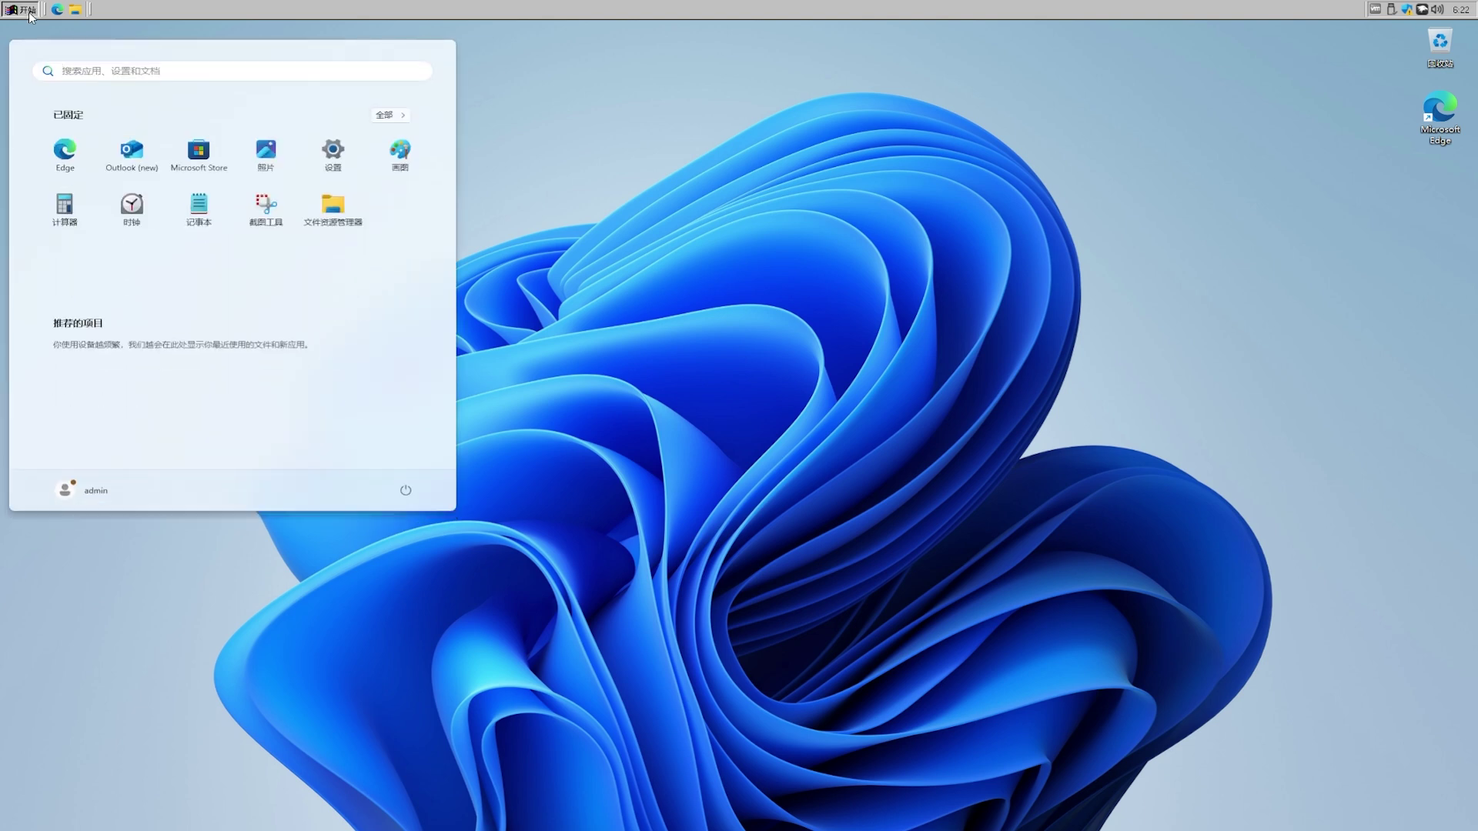